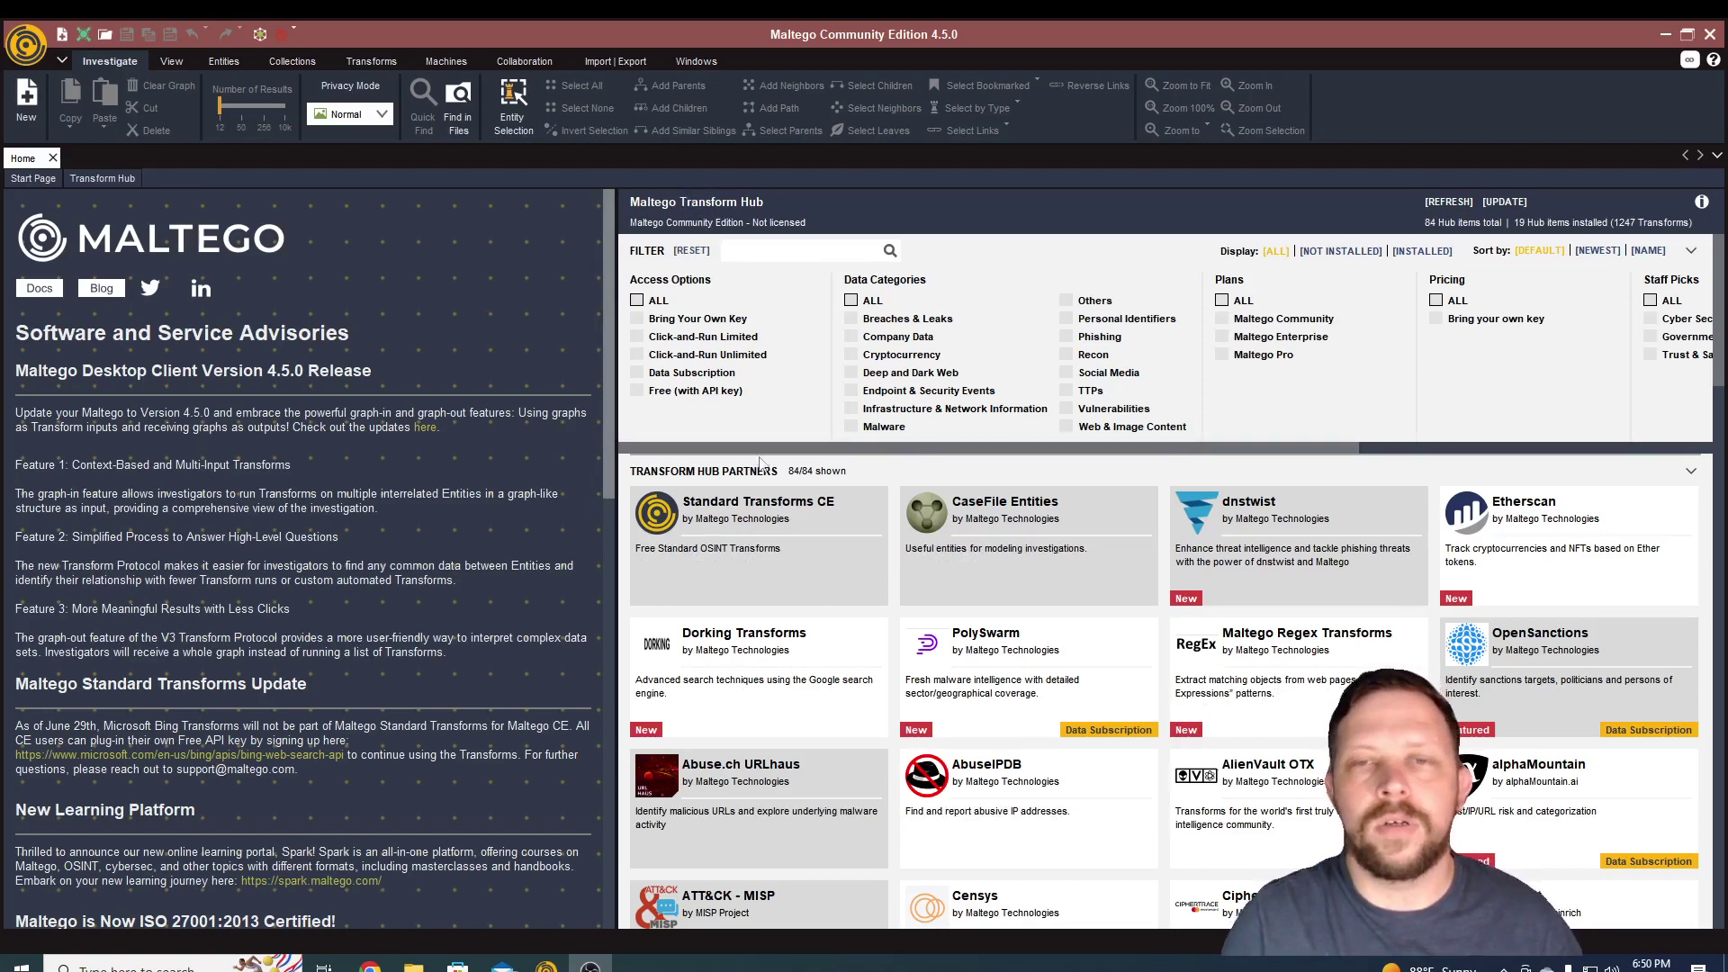
mouse_move(771, 498)
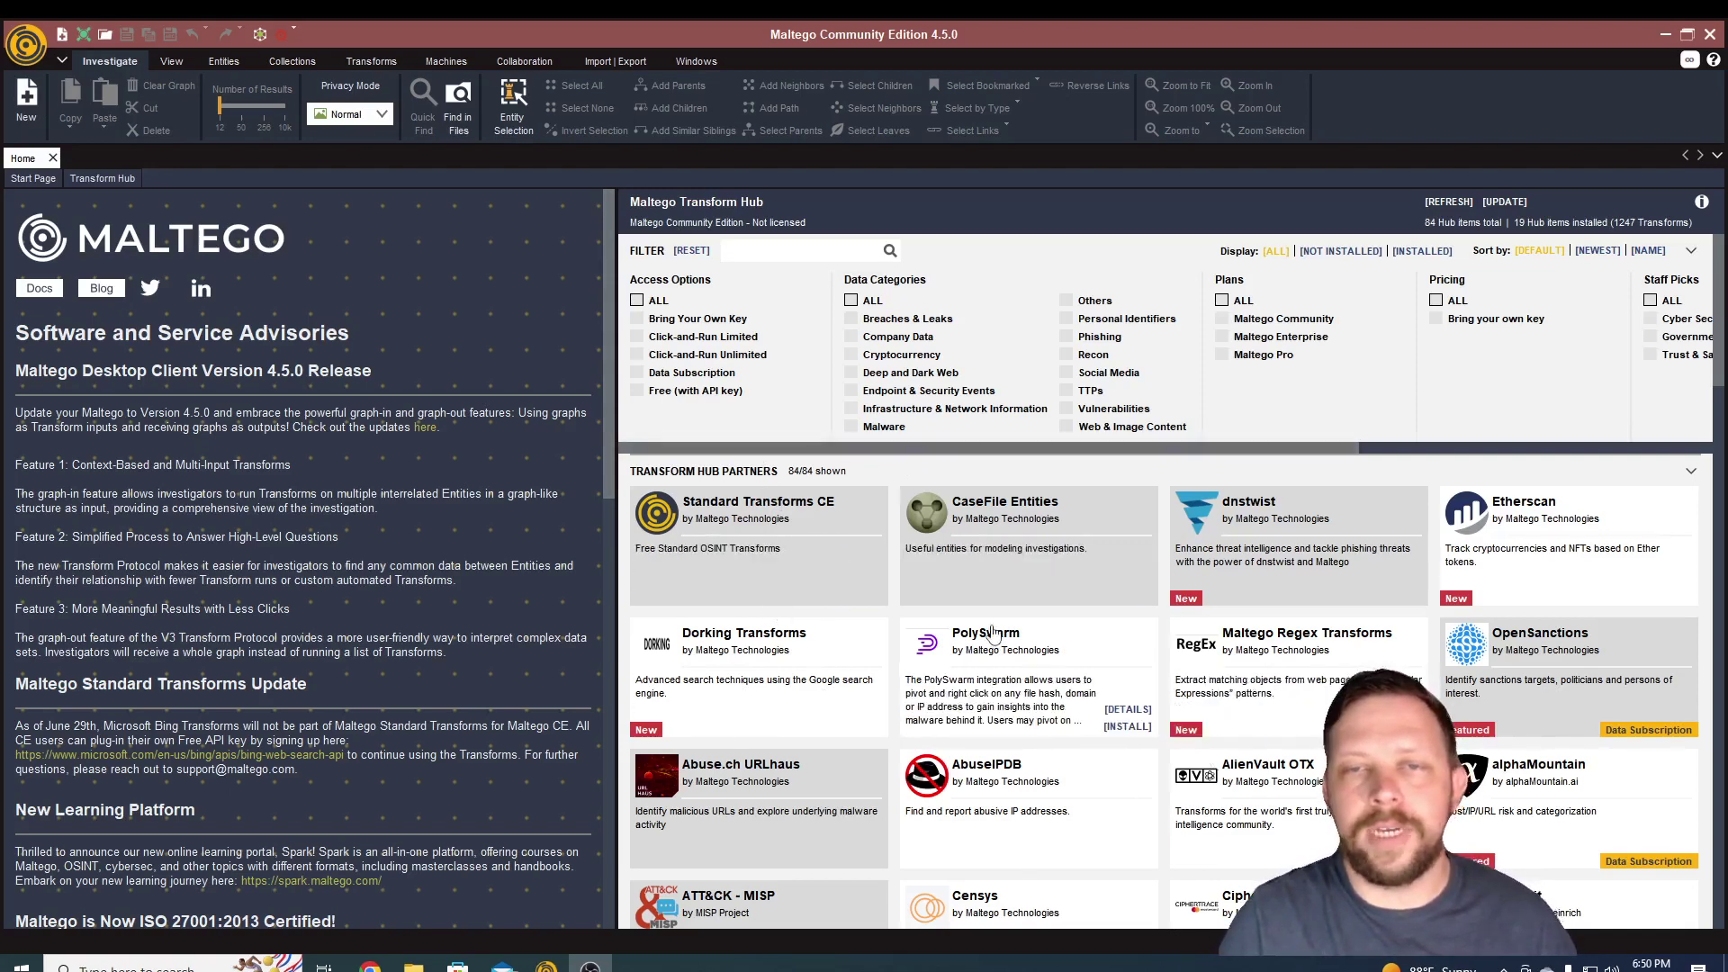
mouse_move(799, 562)
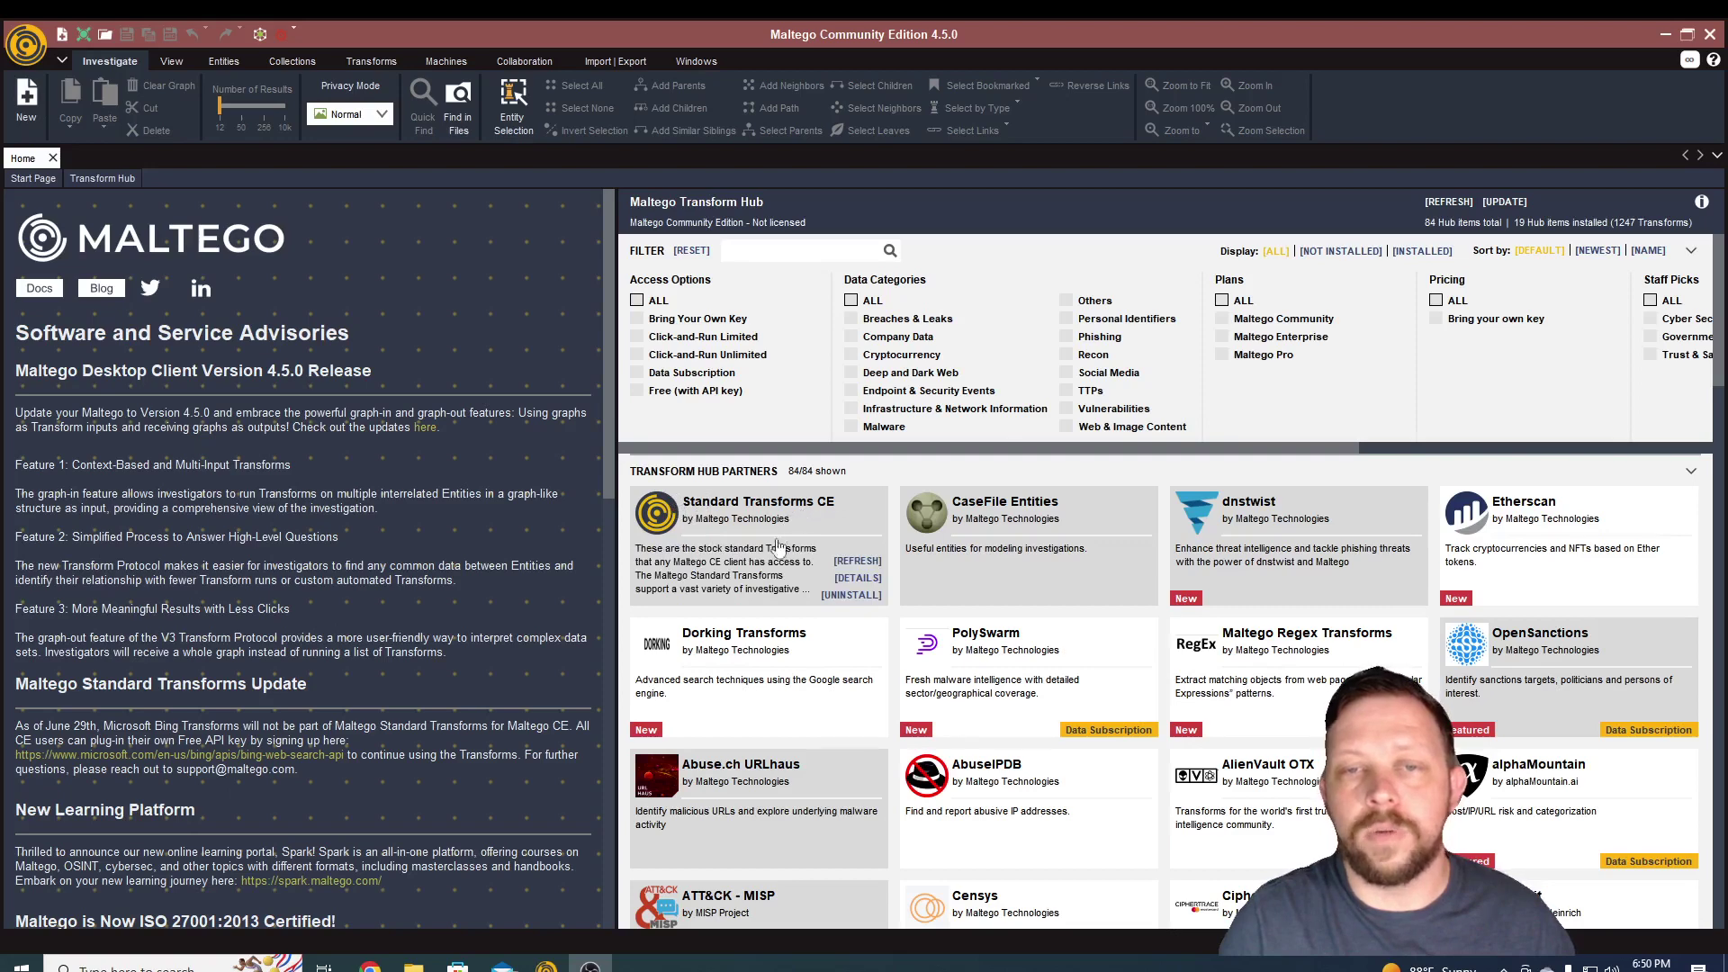
mouse_move(929, 718)
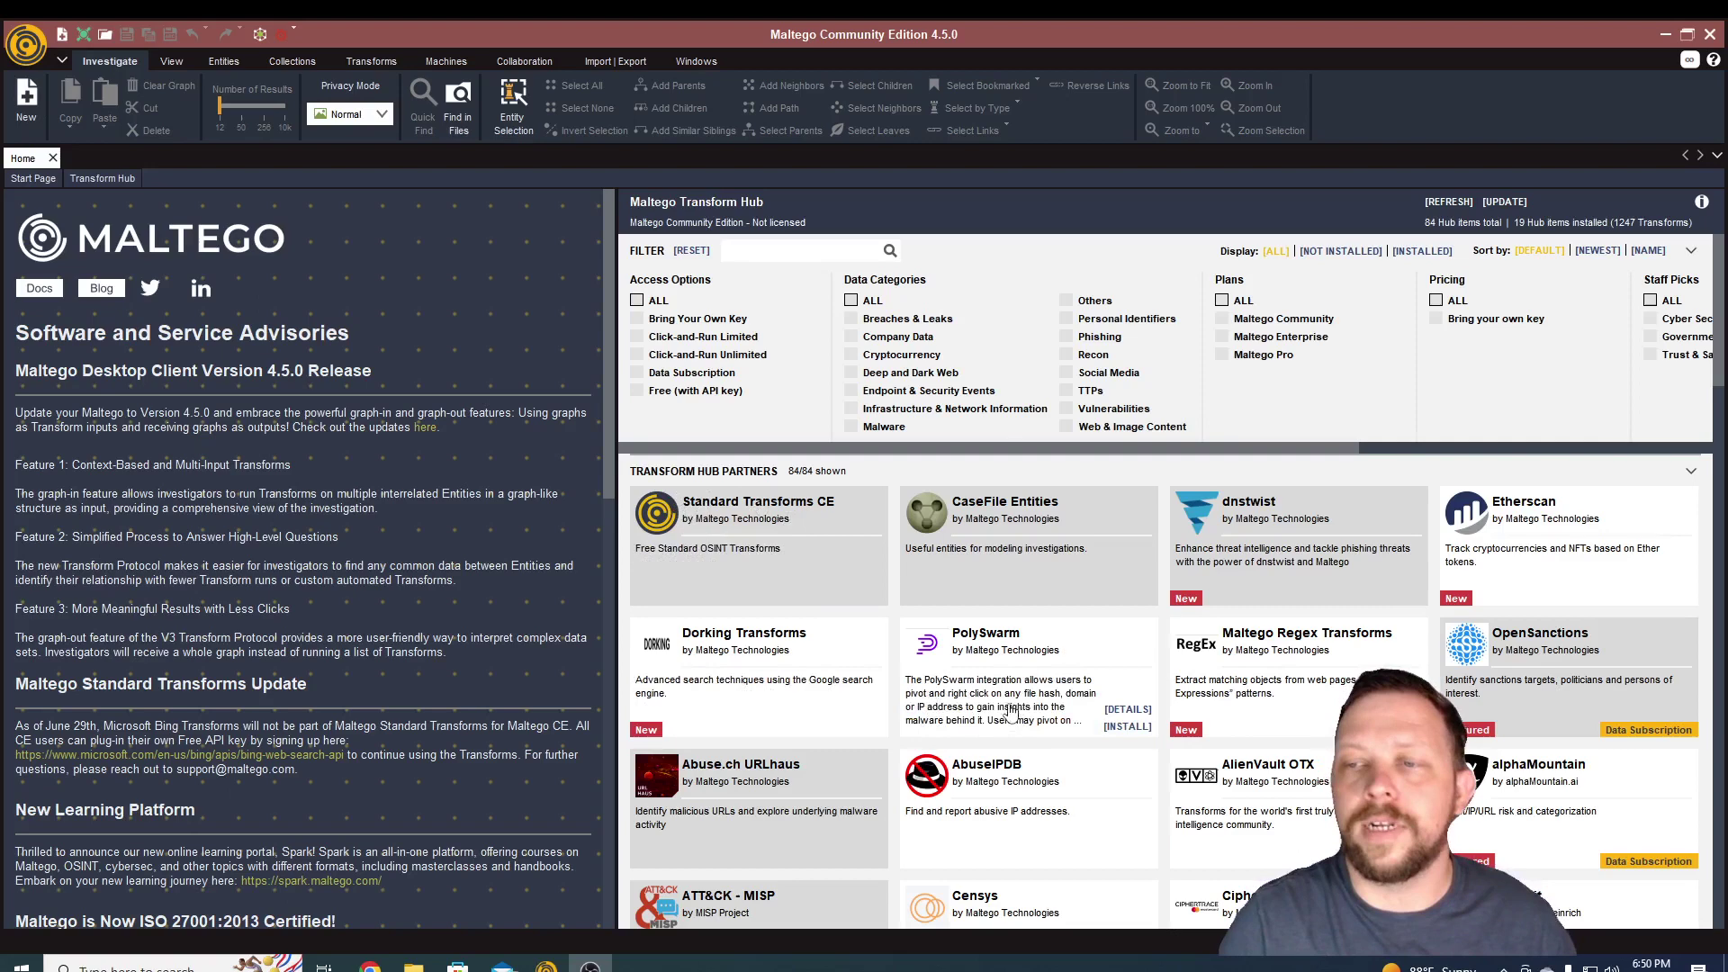
mouse_move(810, 802)
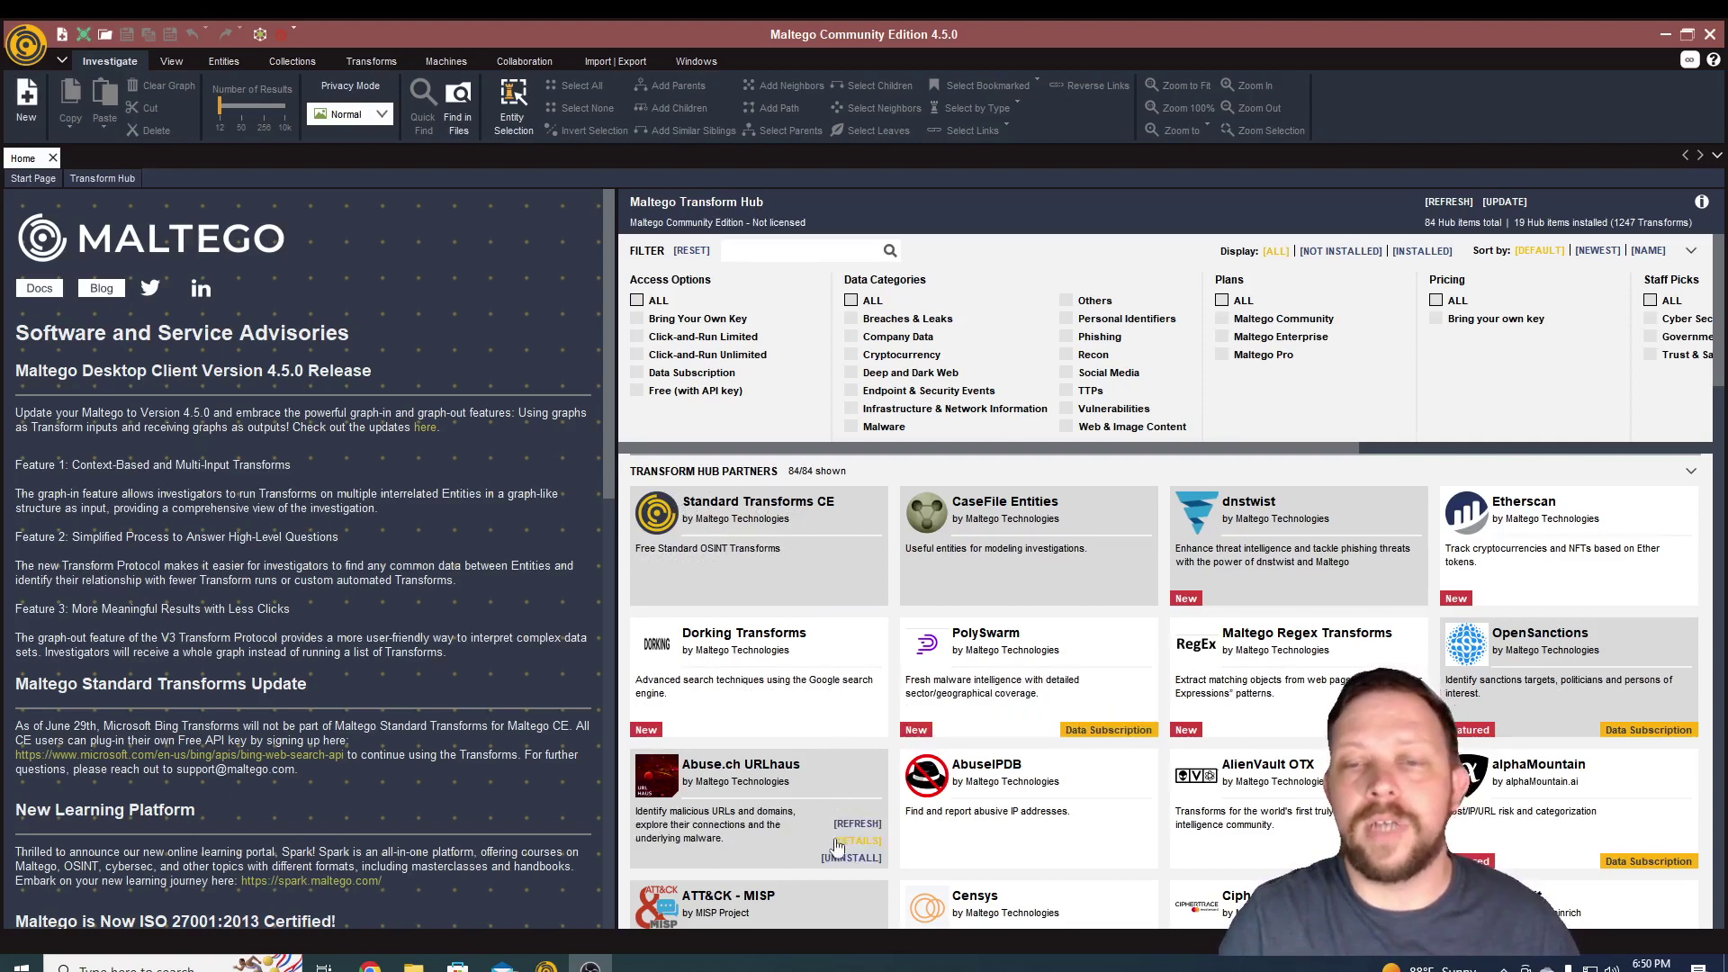
mouse_move(951, 820)
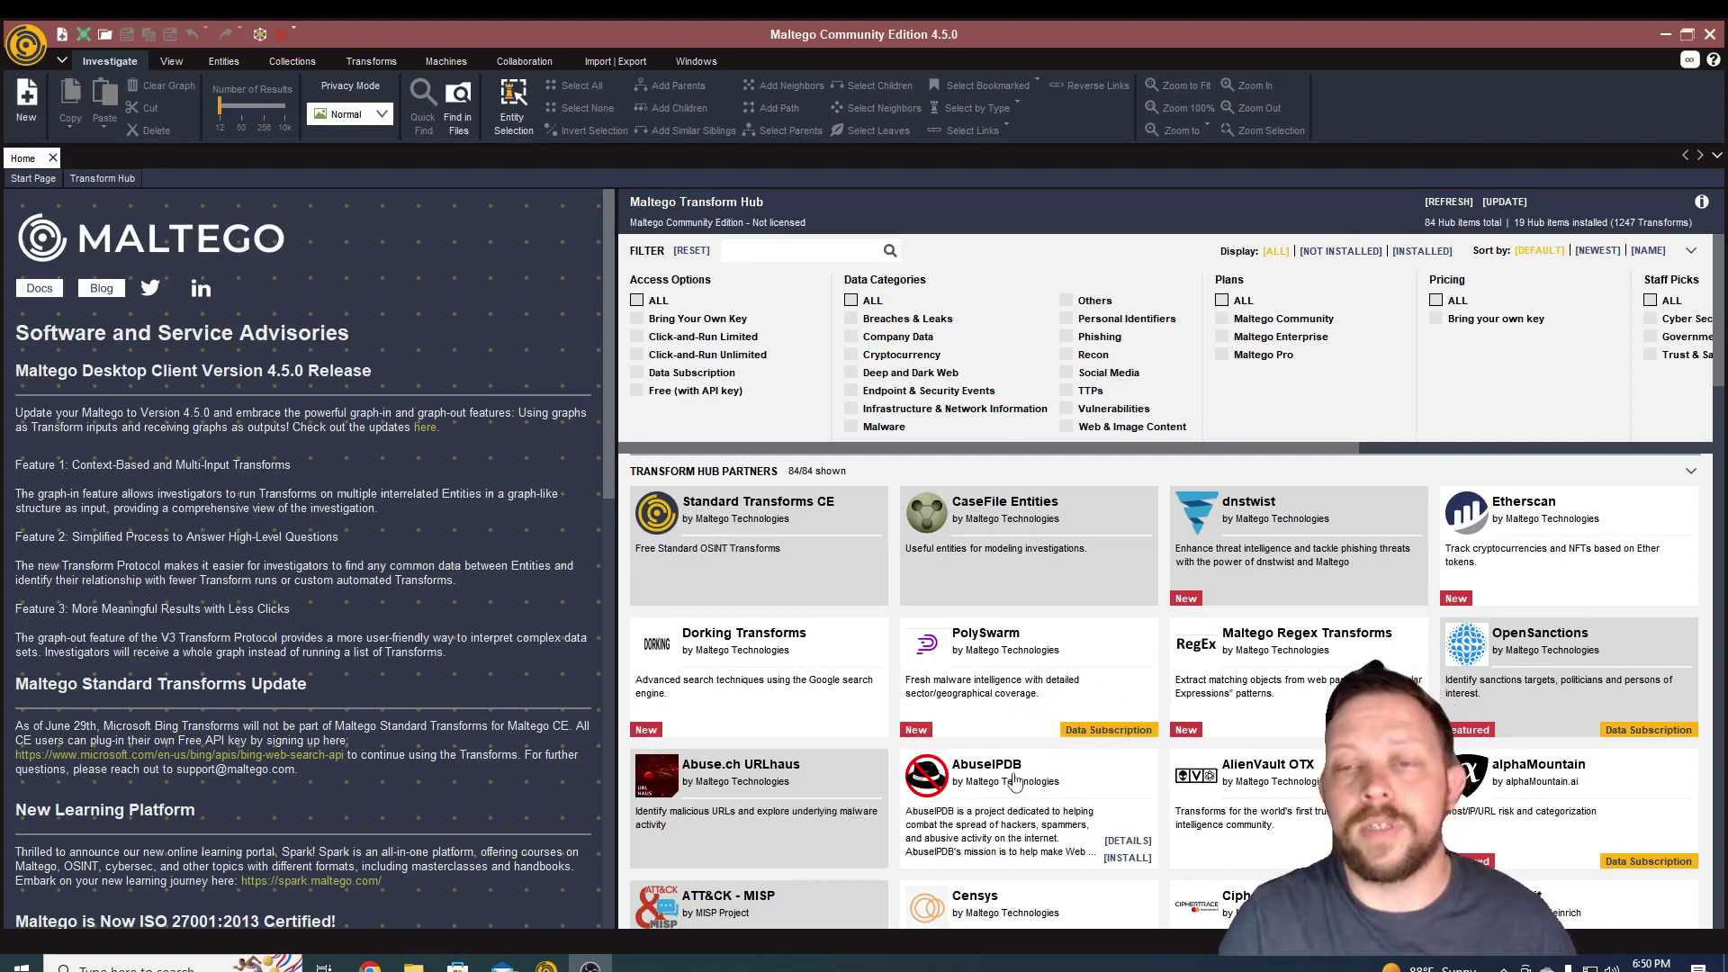
mouse_move(1117, 603)
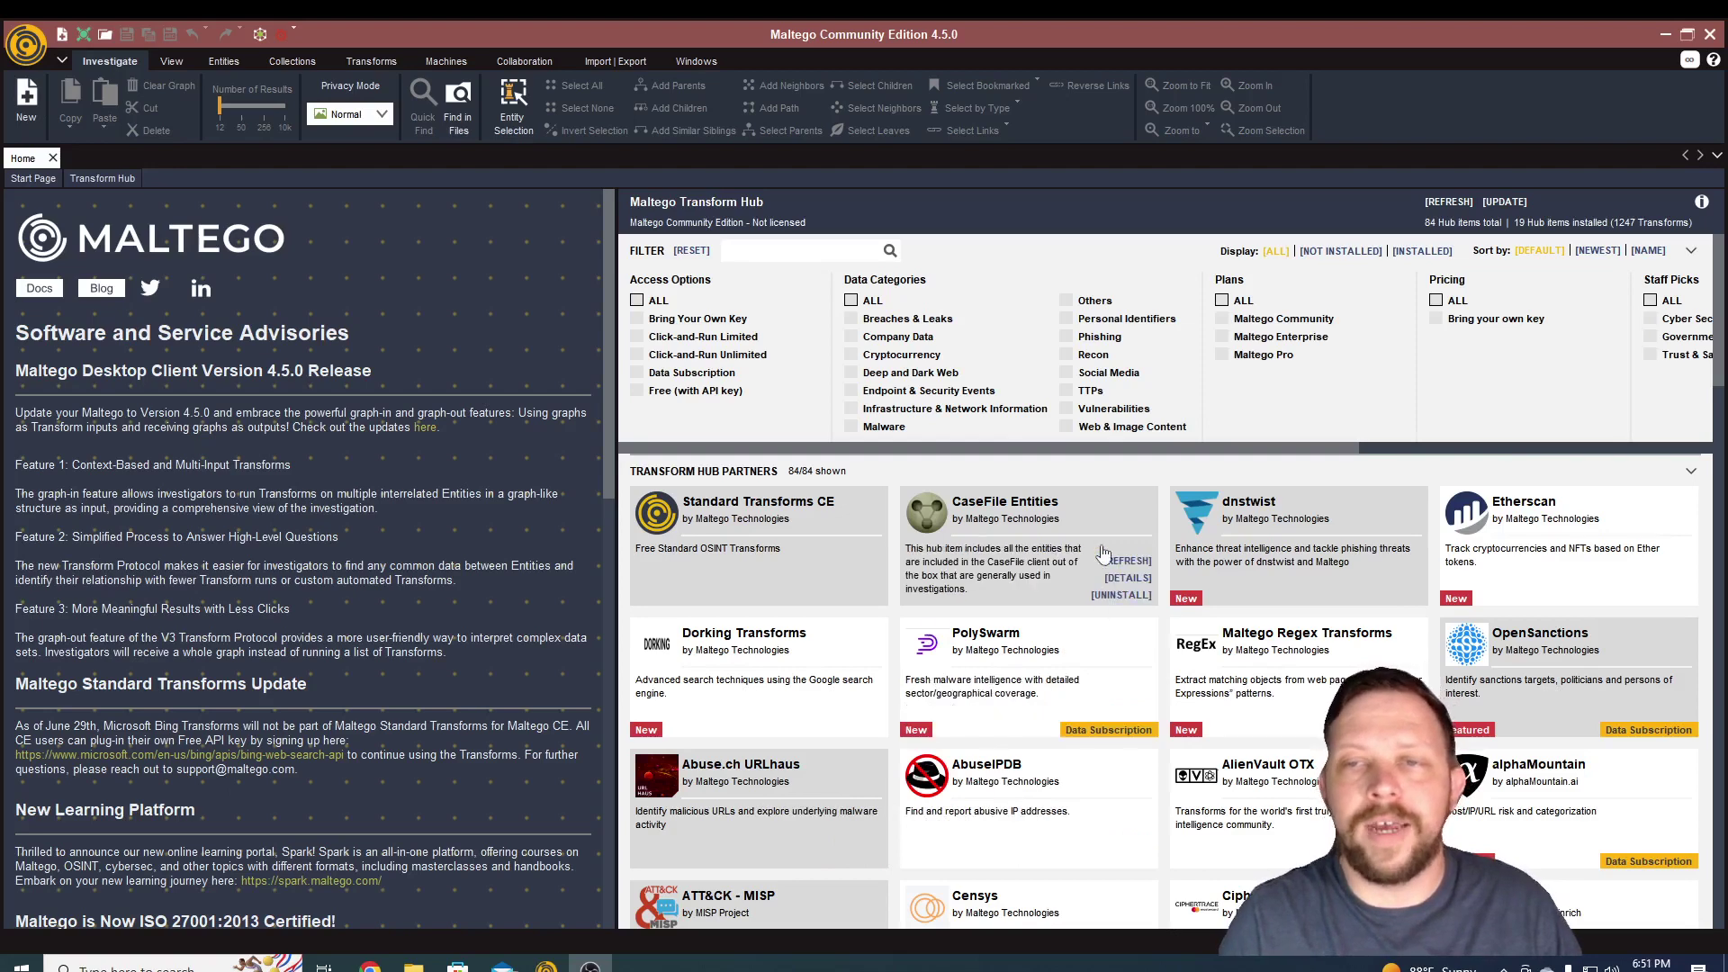
mouse_move(952, 653)
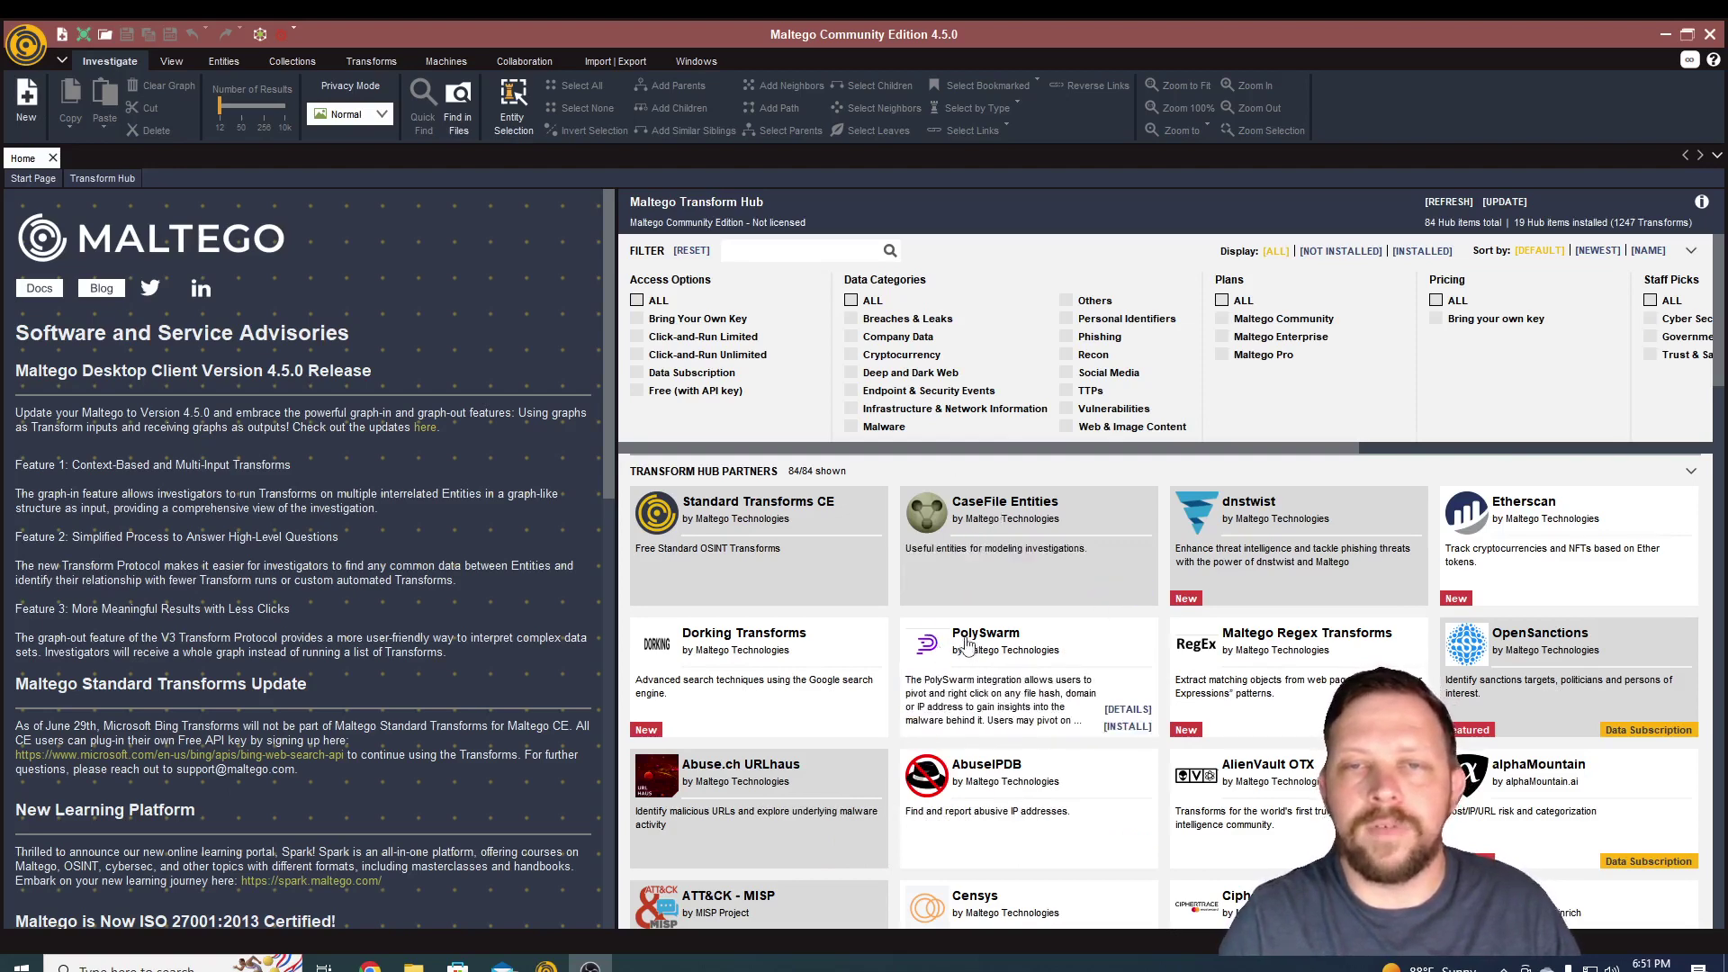
scroll(955, 651, "down", 5)
mouse_move(1080, 797)
mouse_move(981, 677)
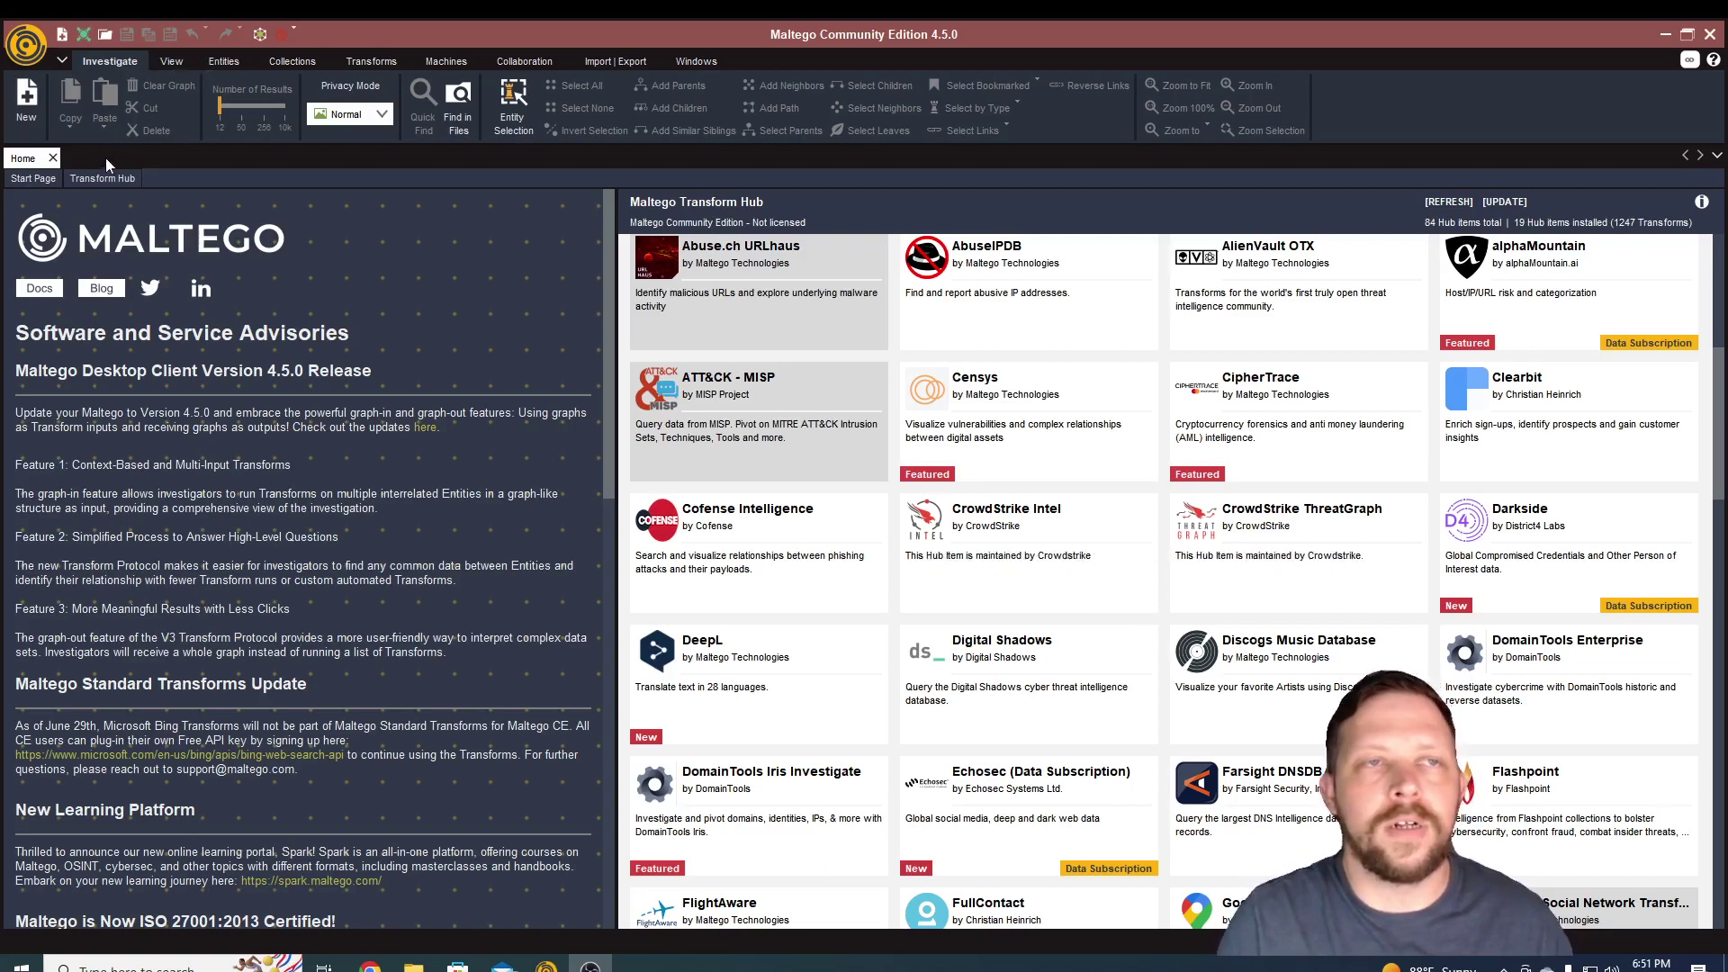
- Open a blank New Graph (1) tab from the Investigate ribbon
left_click(26, 99)
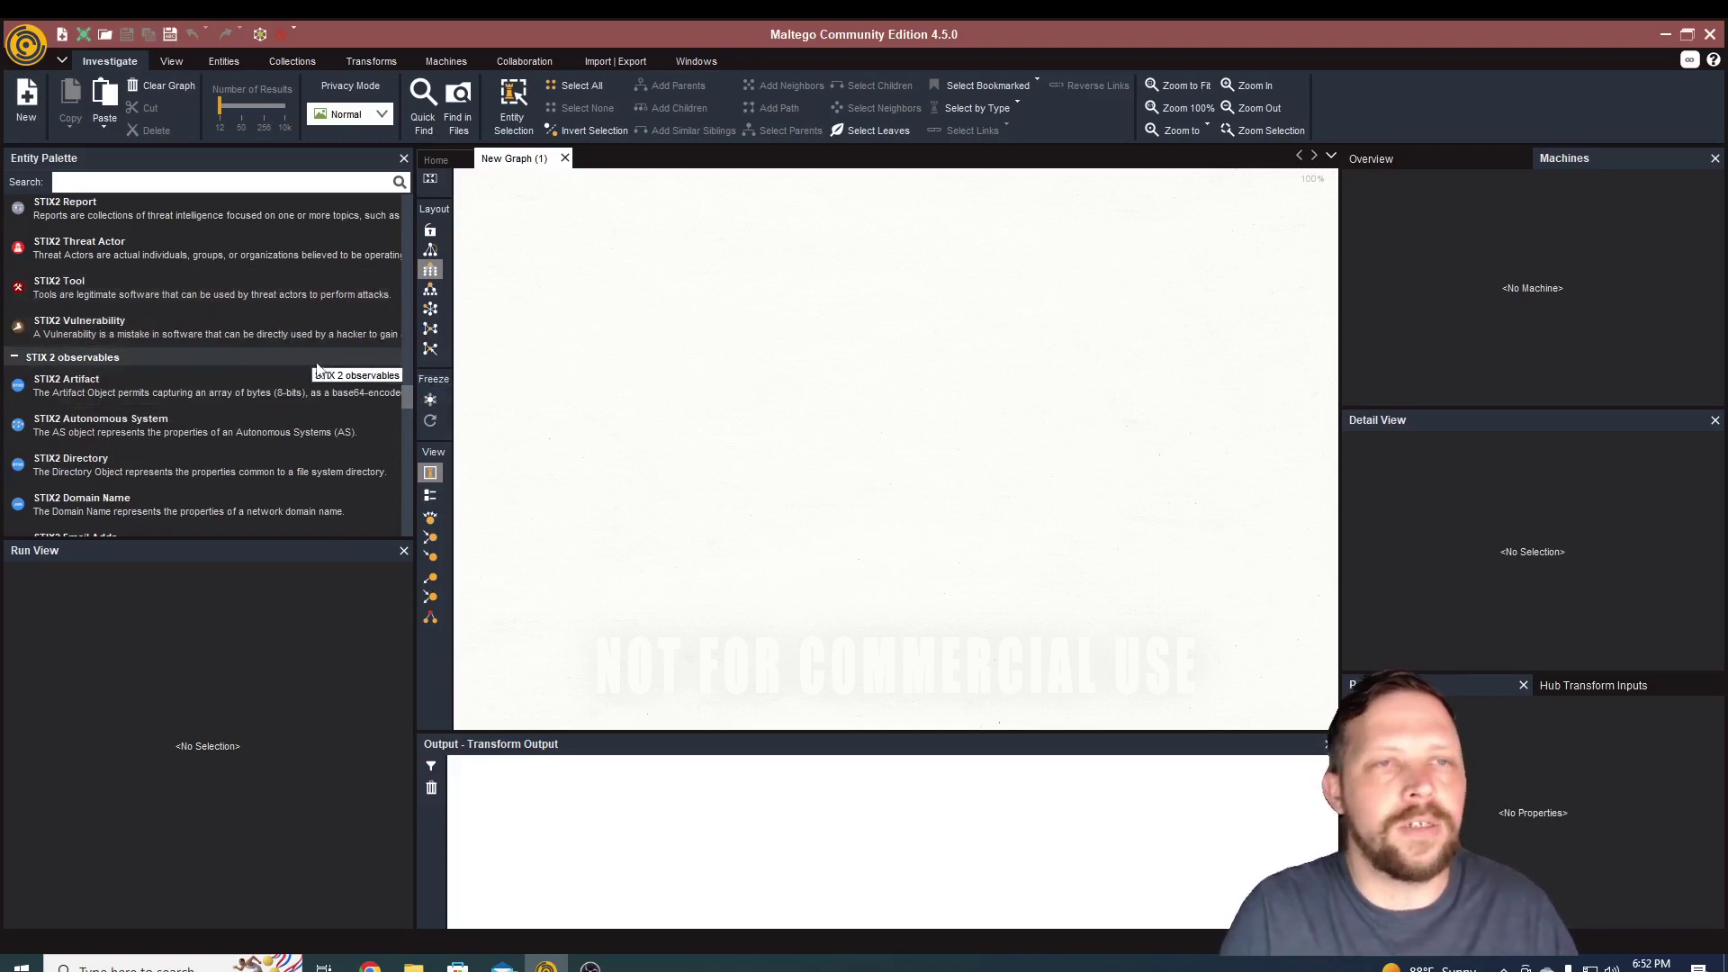
- Search the palette for 'person', drop a Person entity on the graph, and relabel it with the subject's full name
left_click(200, 183)
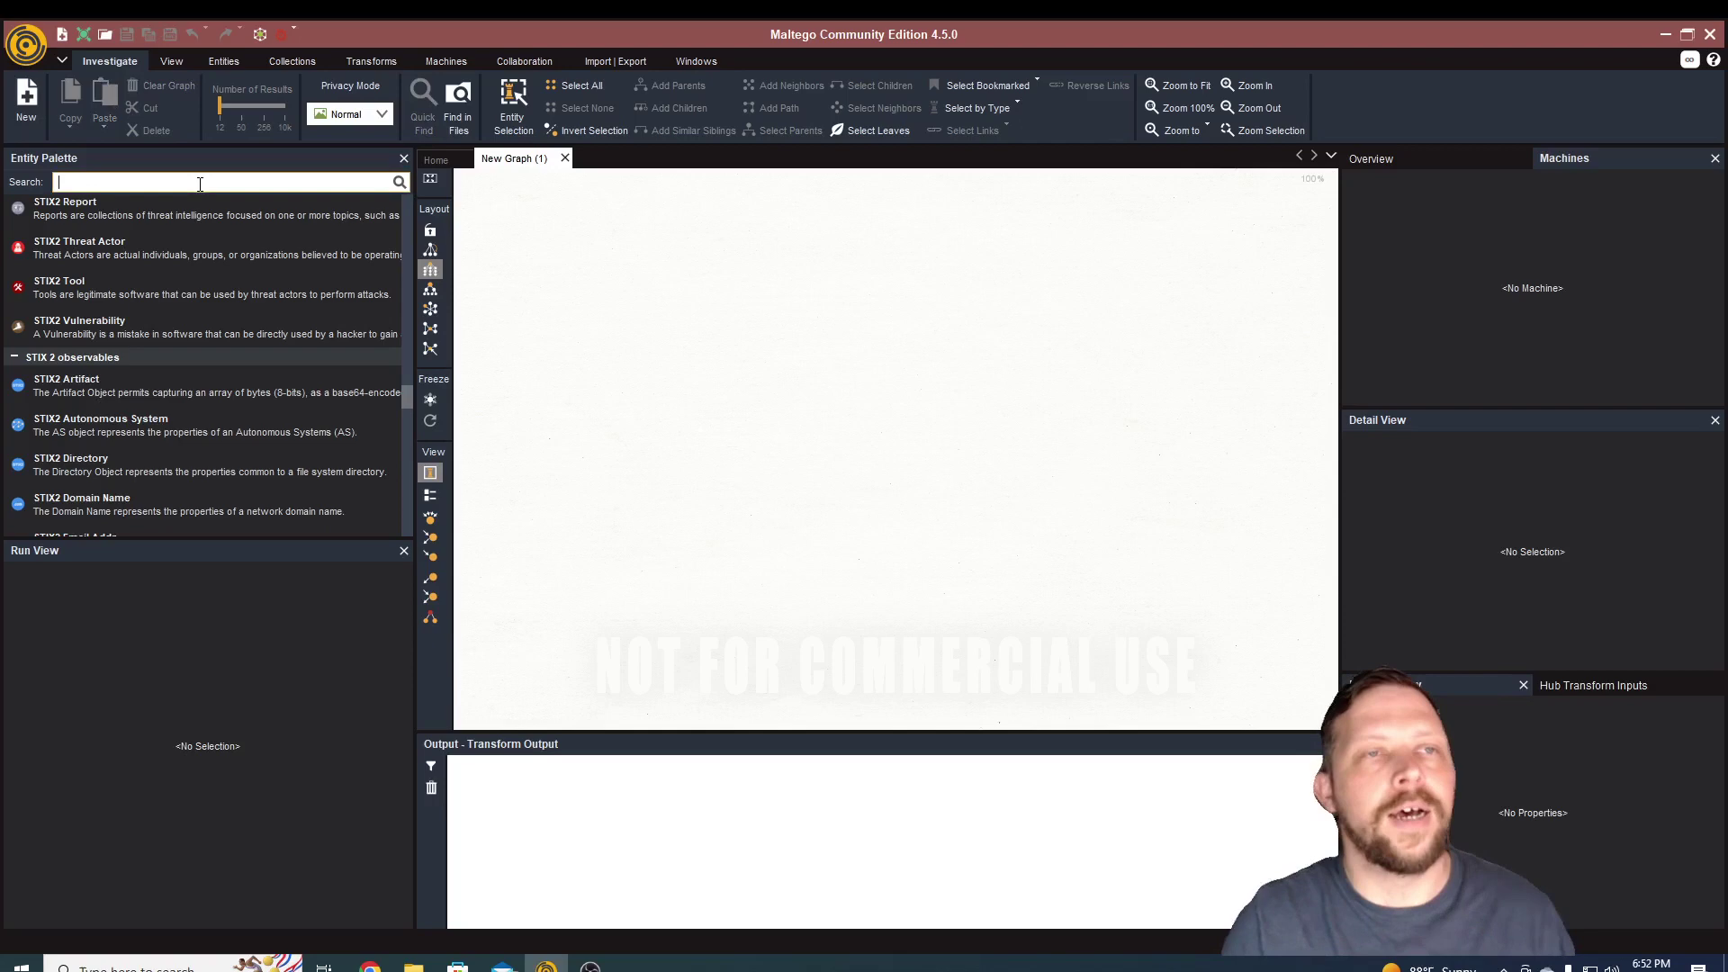
type("person")
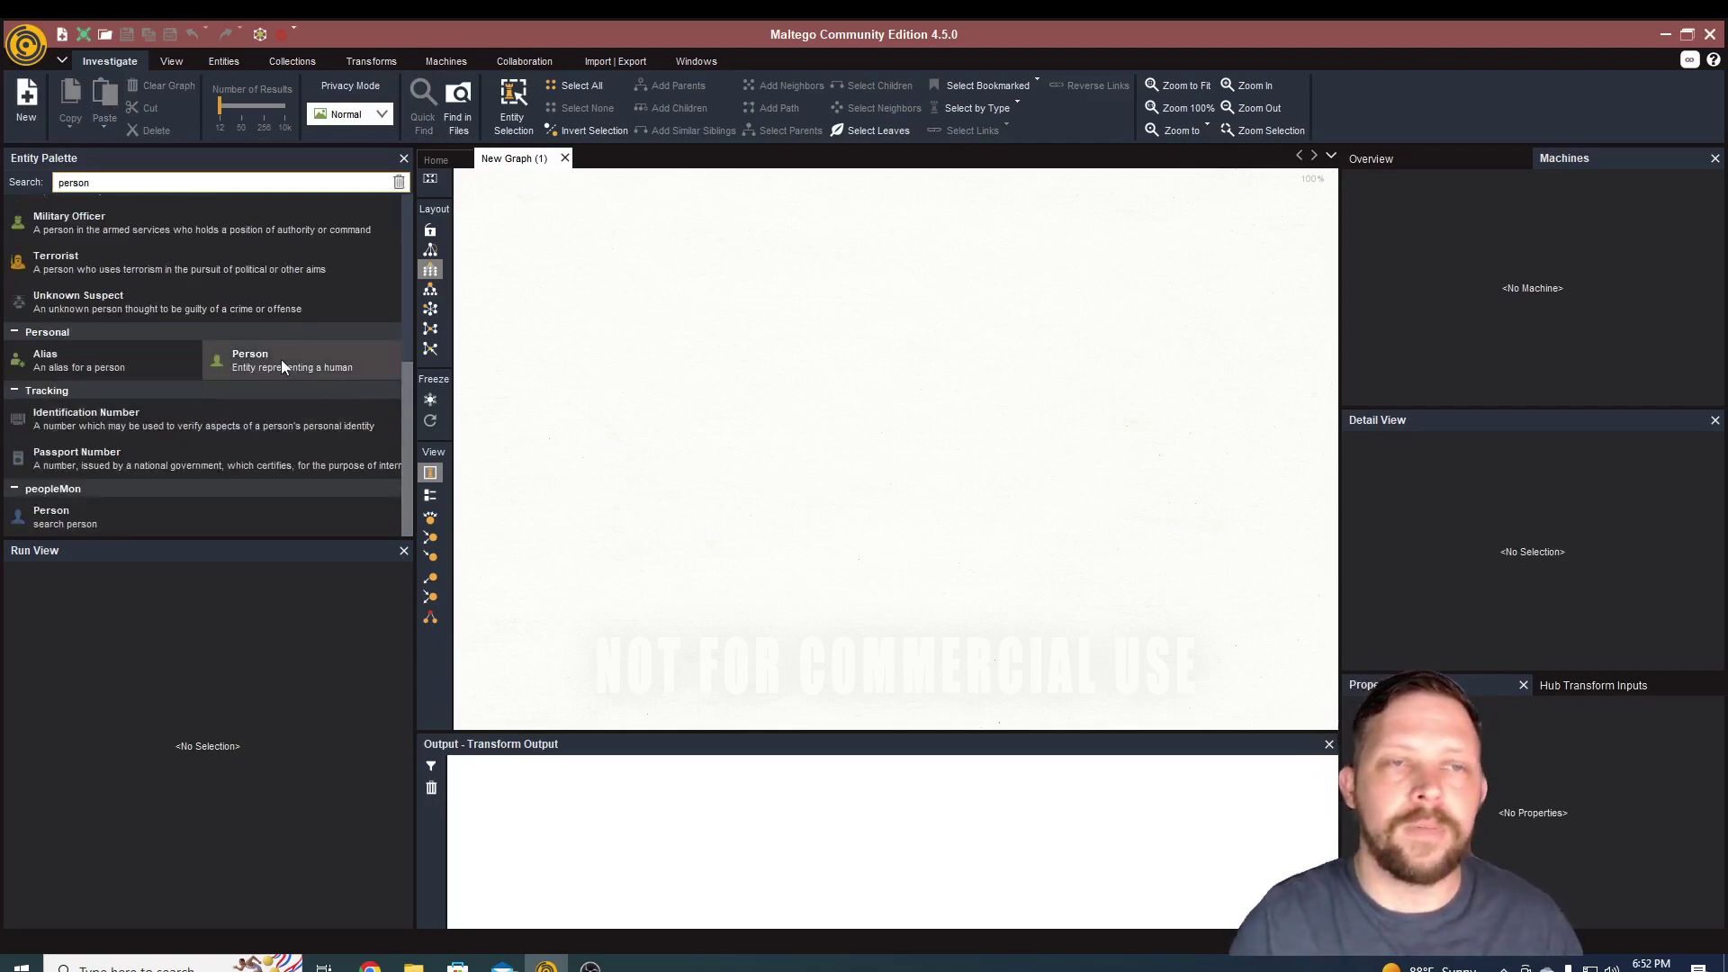
left_click_drag(281, 360, 563, 396)
left_click(912, 470)
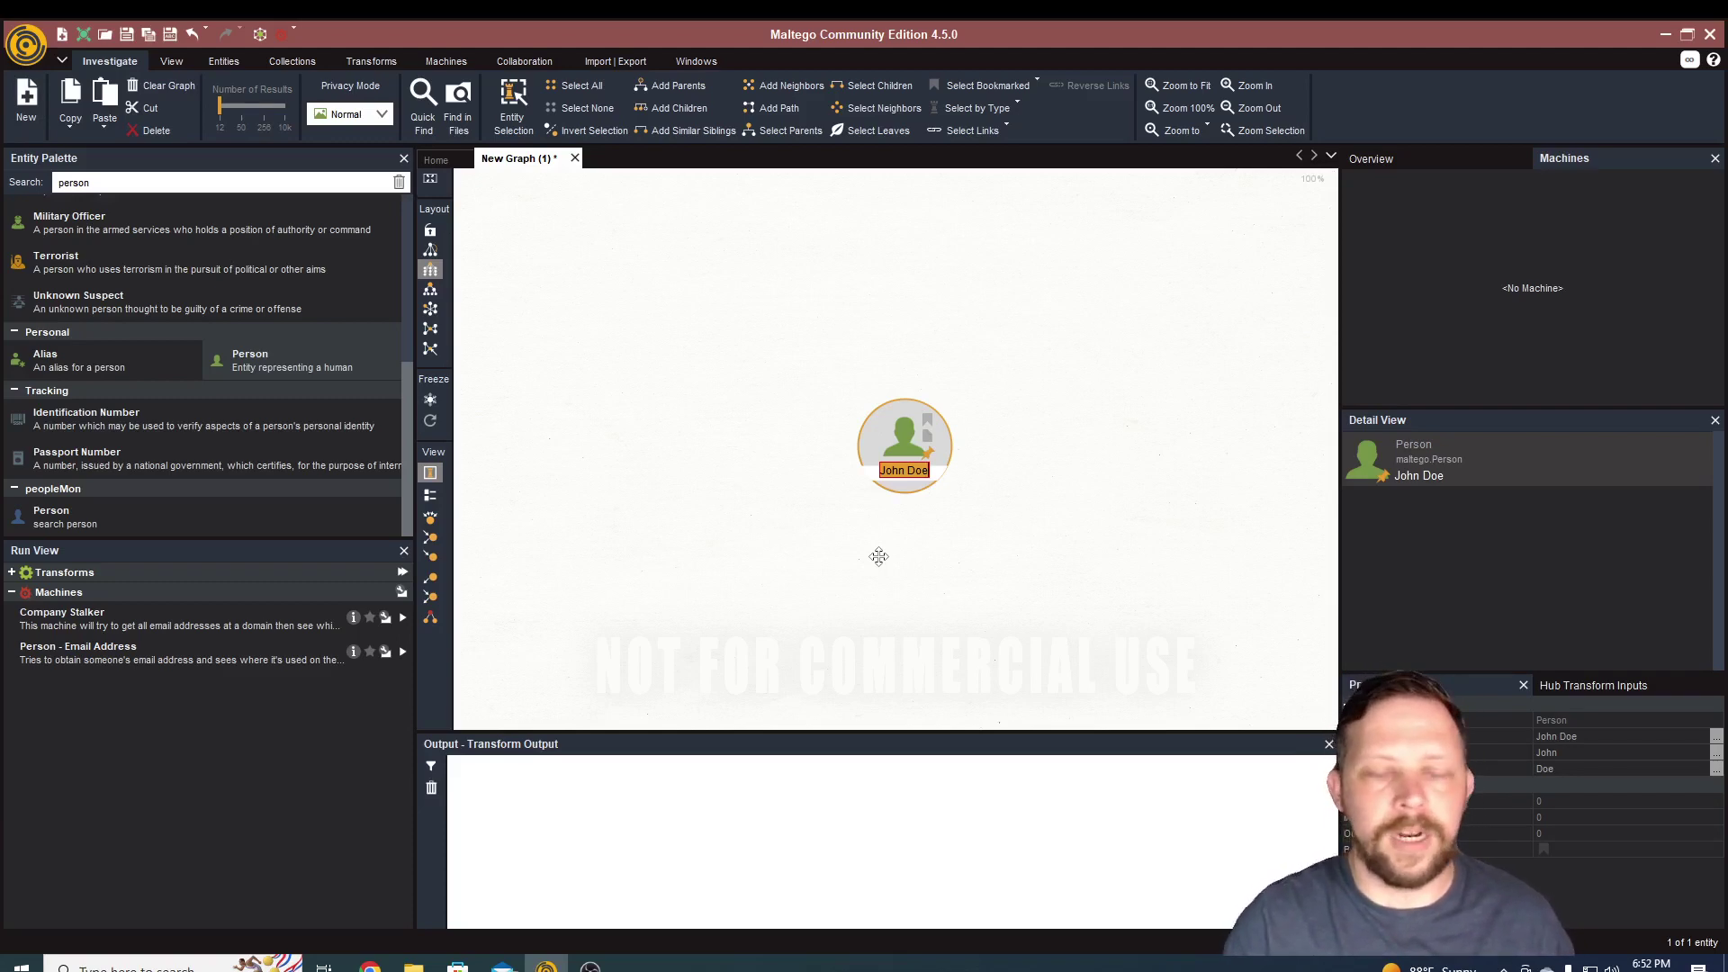
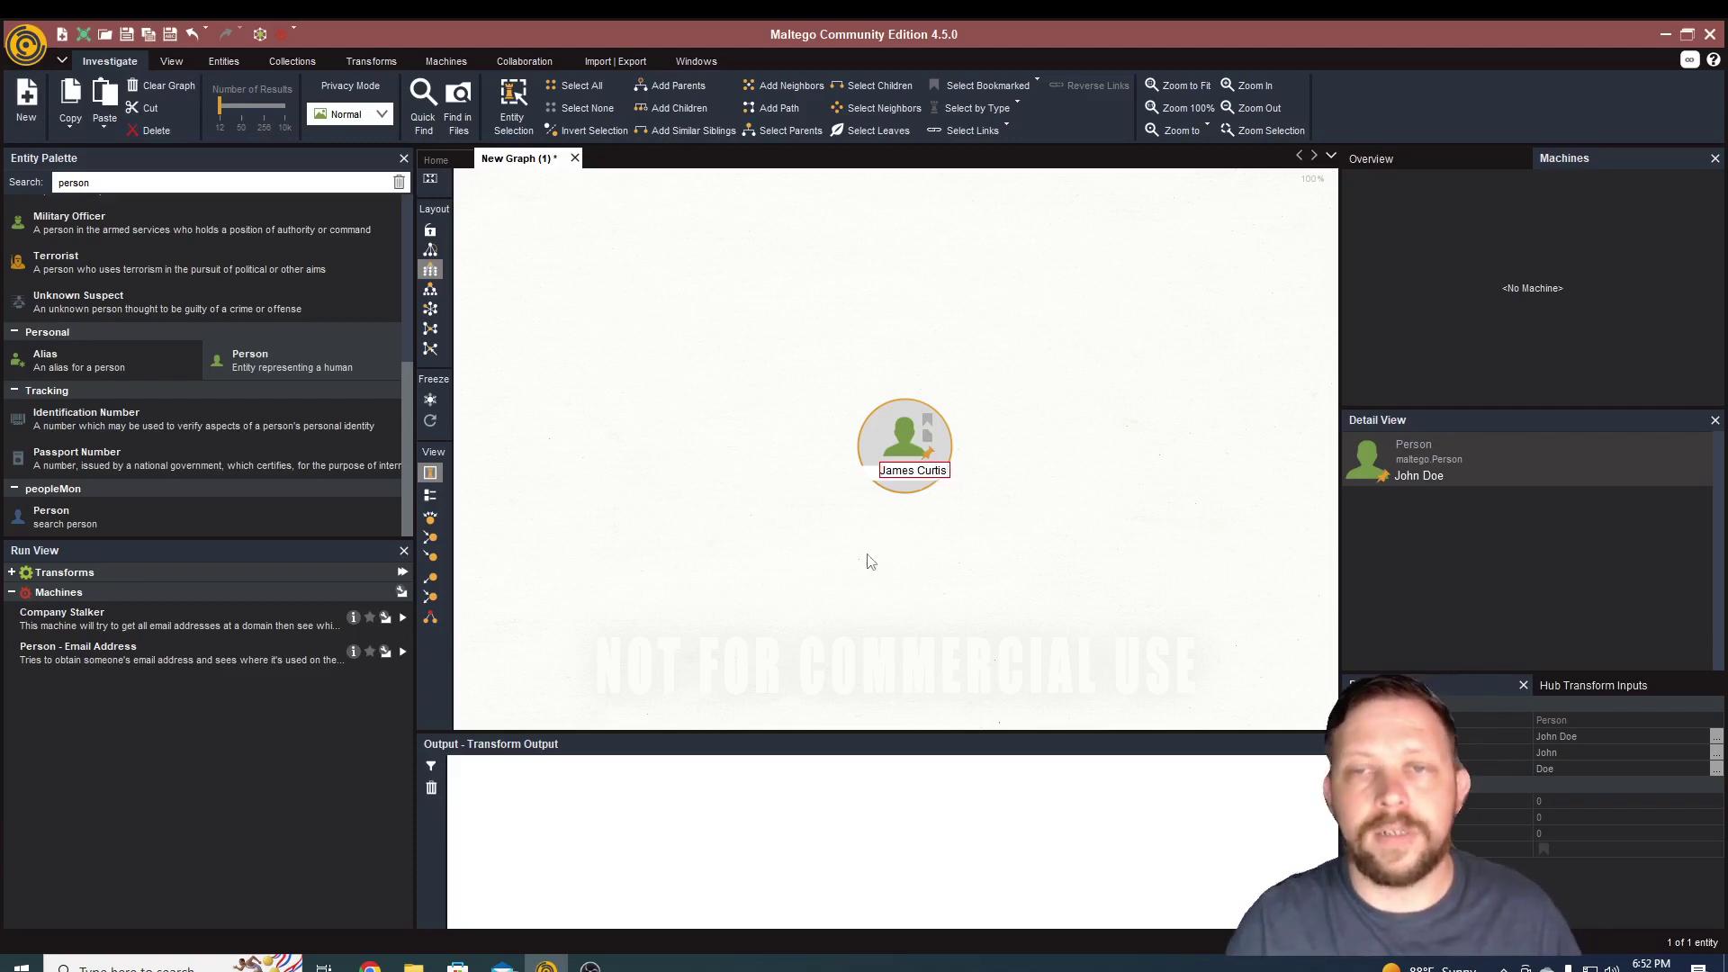
key("Return")
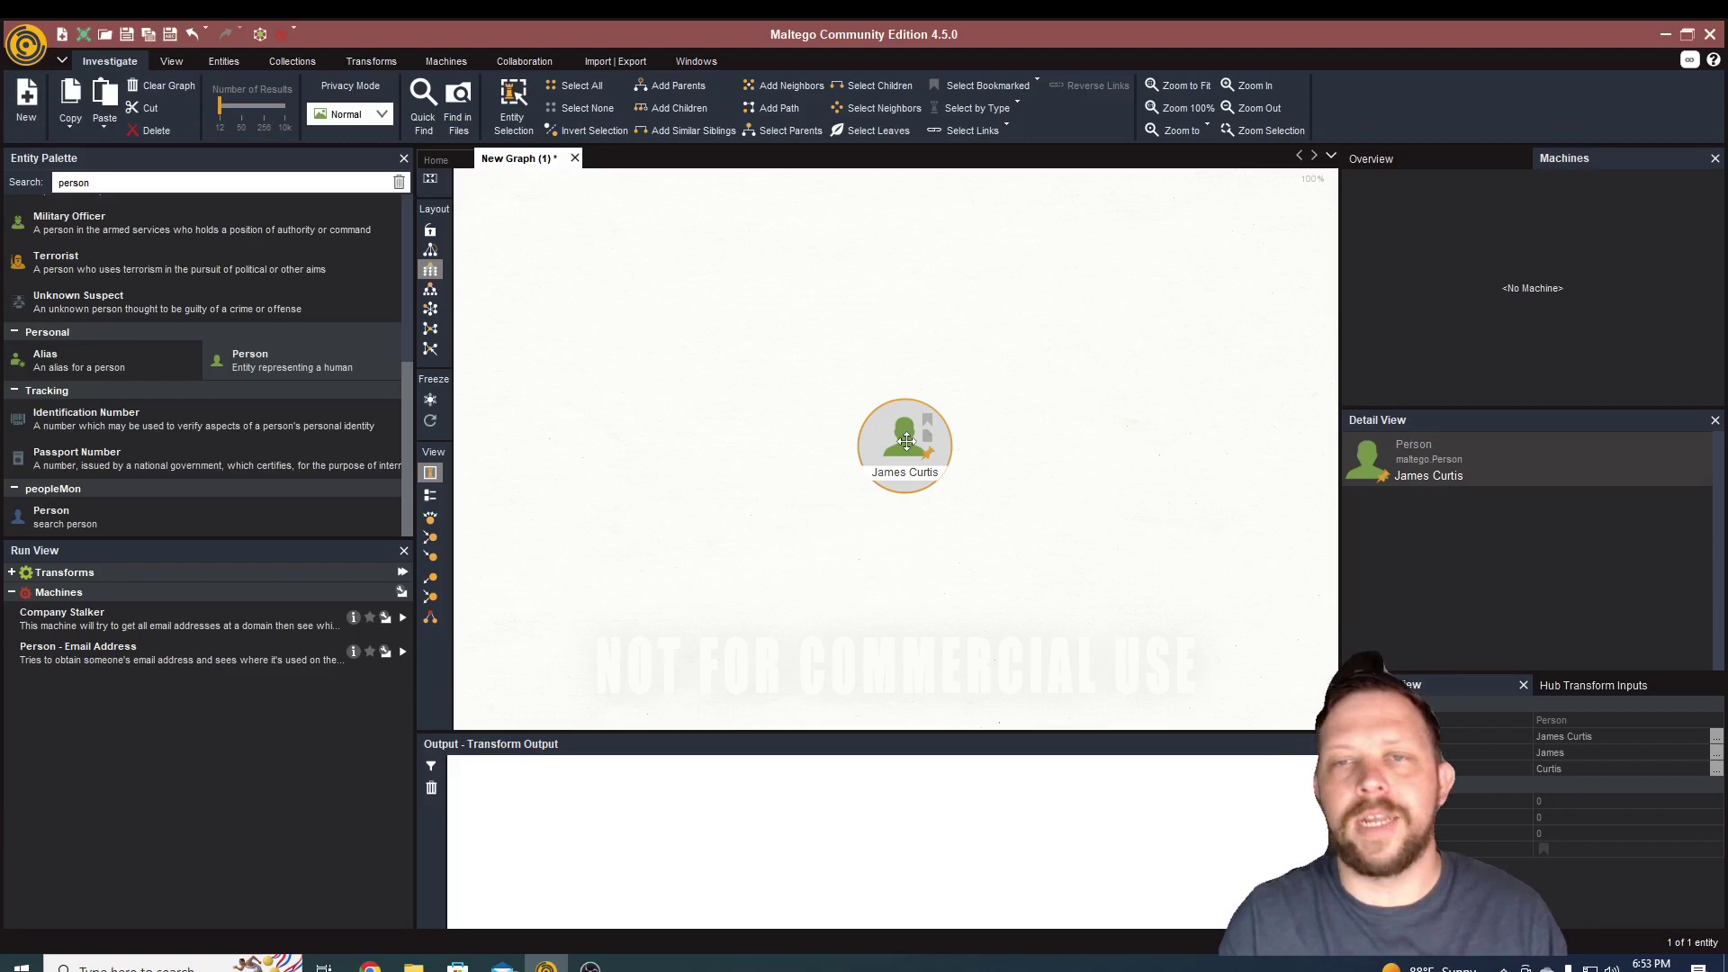
- Filter the palette for 'emai', place an Email Address entity, and edit its address
double_click(104, 183)
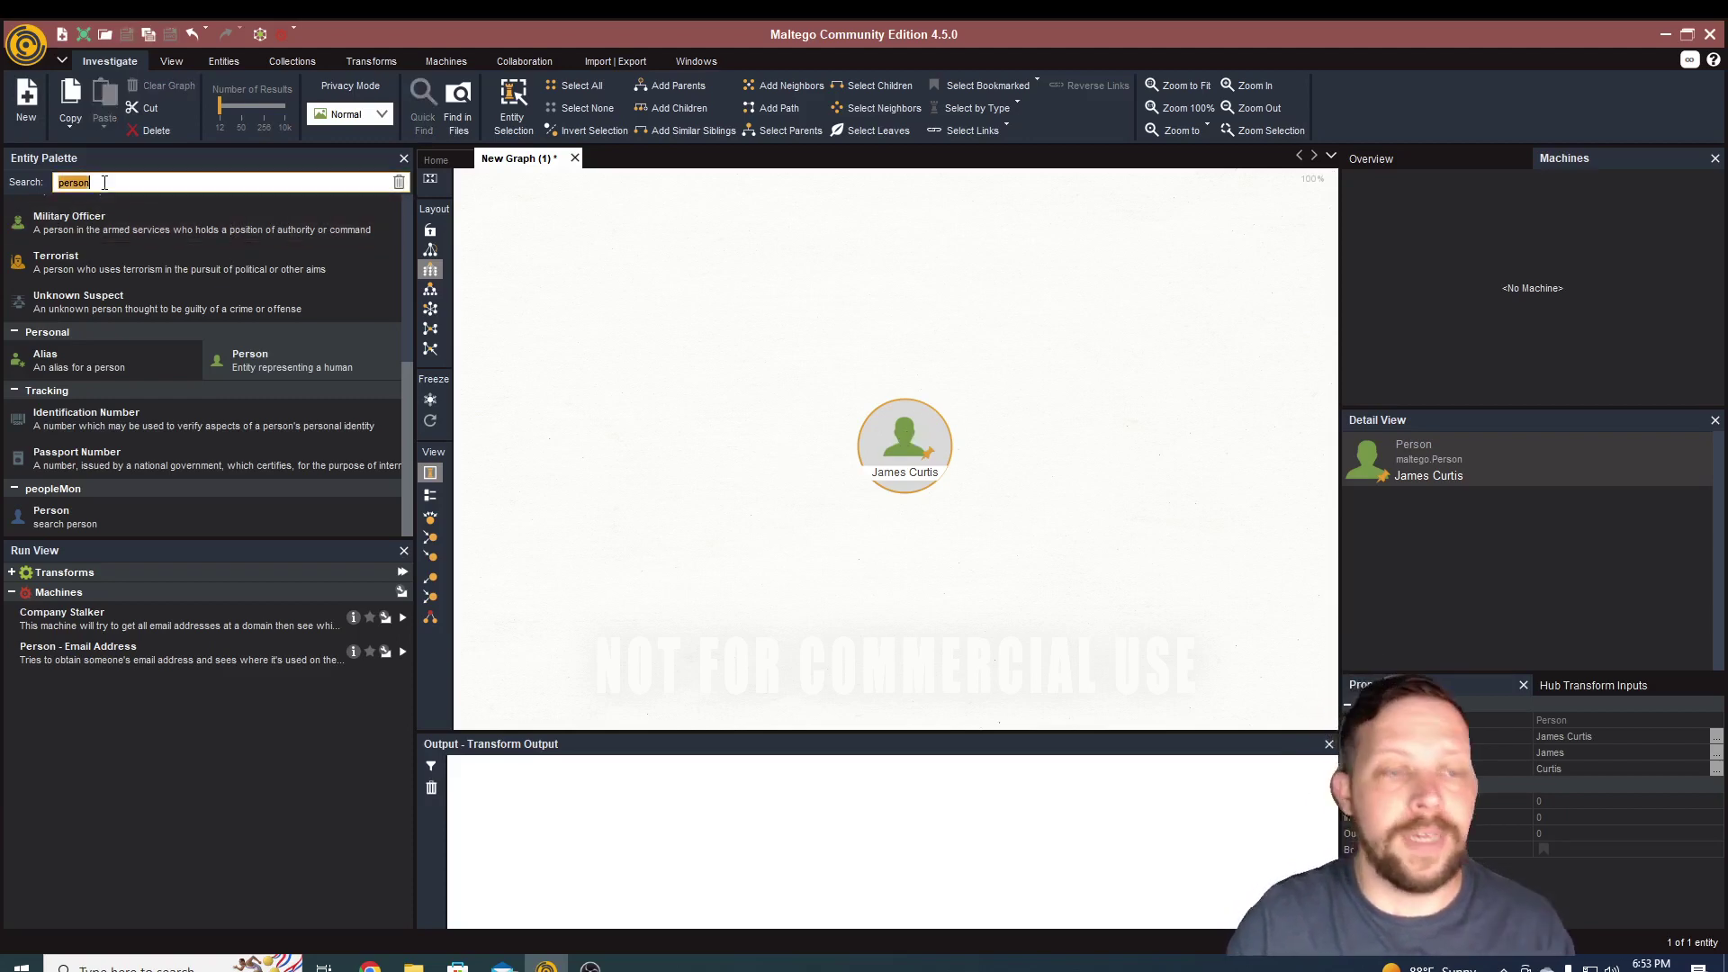
type("emai")
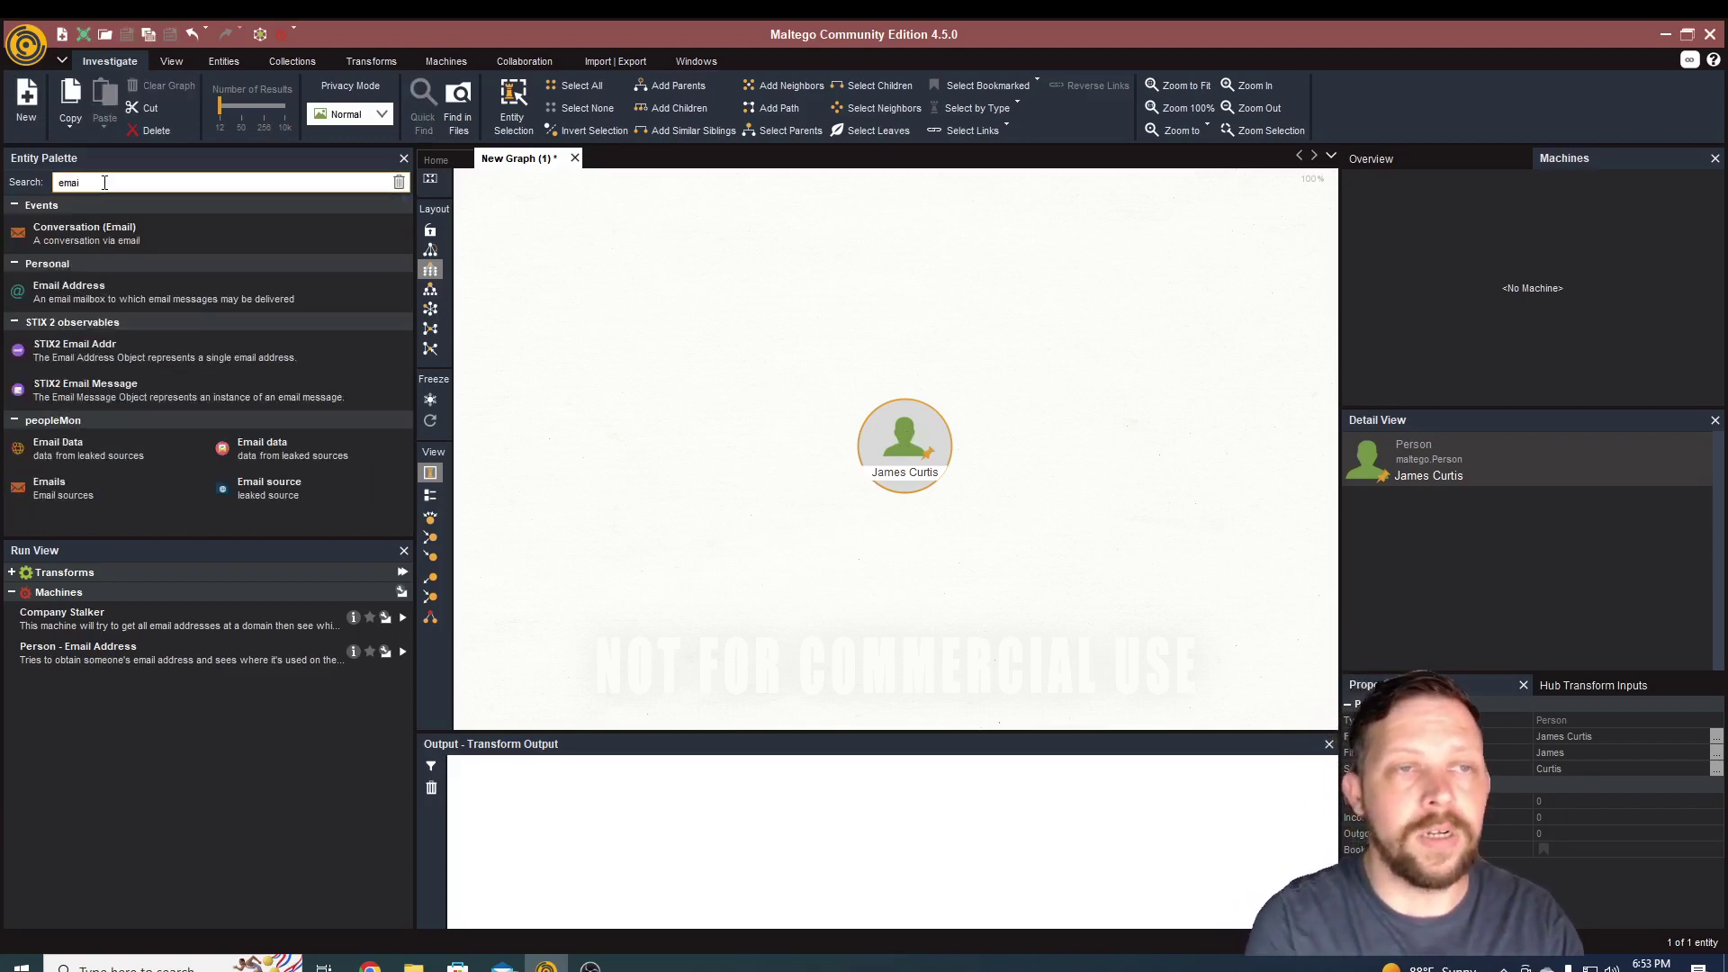
left_click_drag(90, 293, 727, 536)
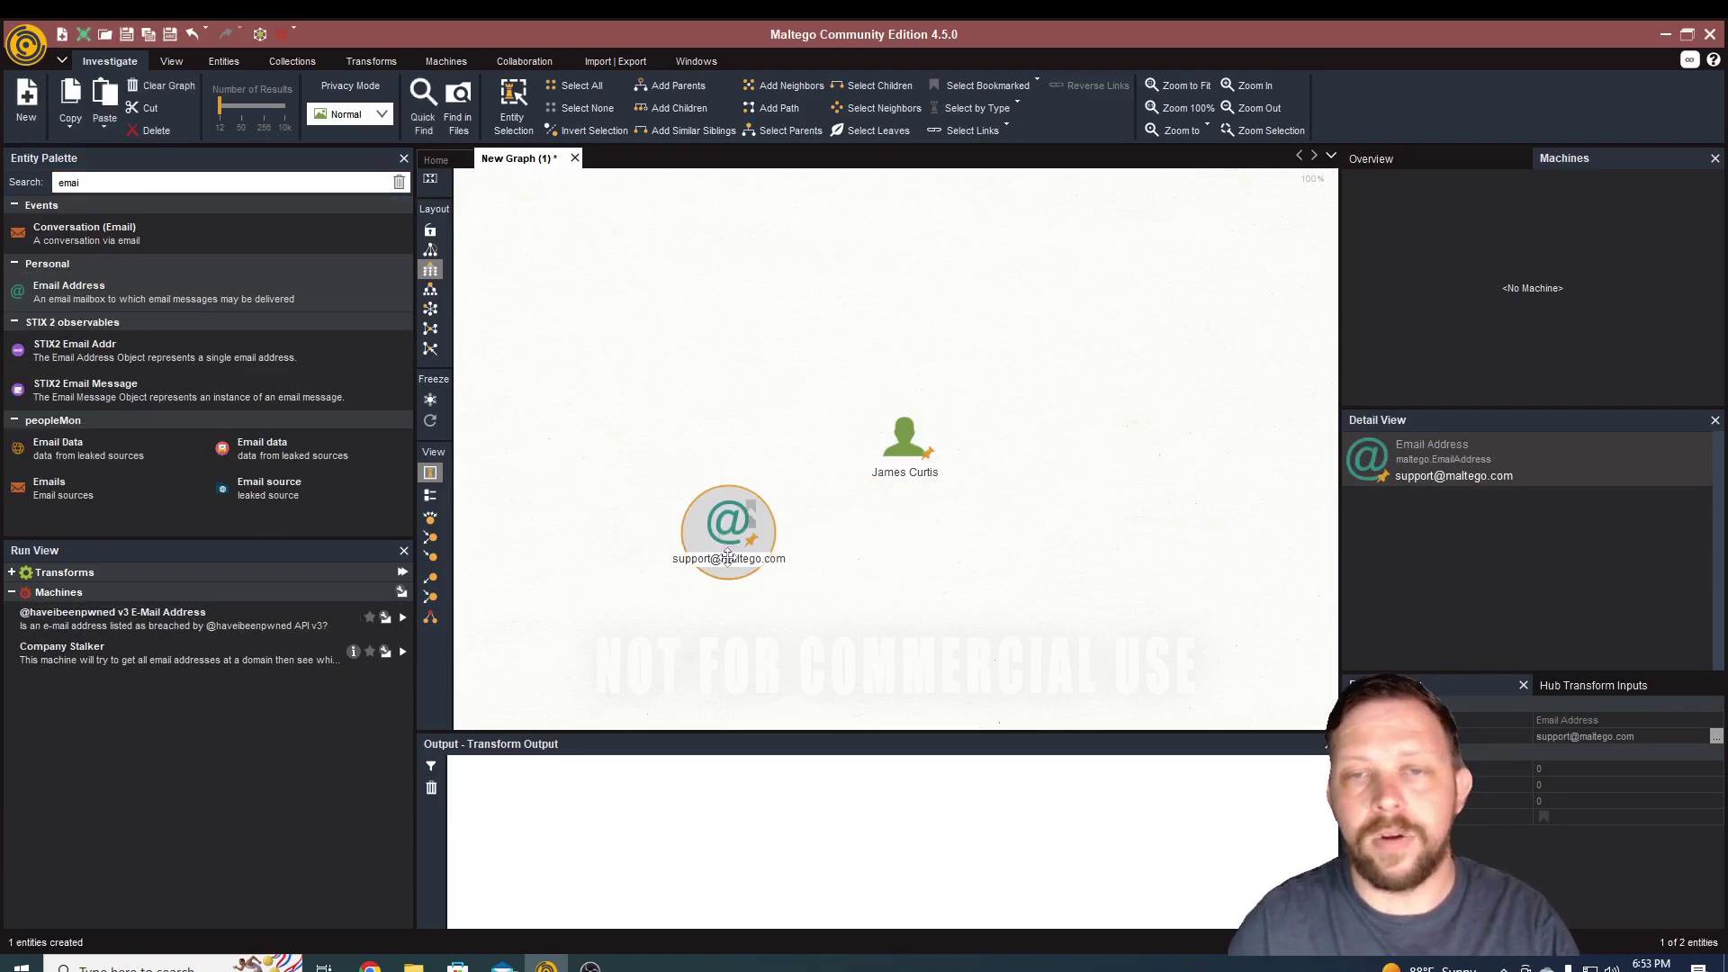
left_click(728, 557)
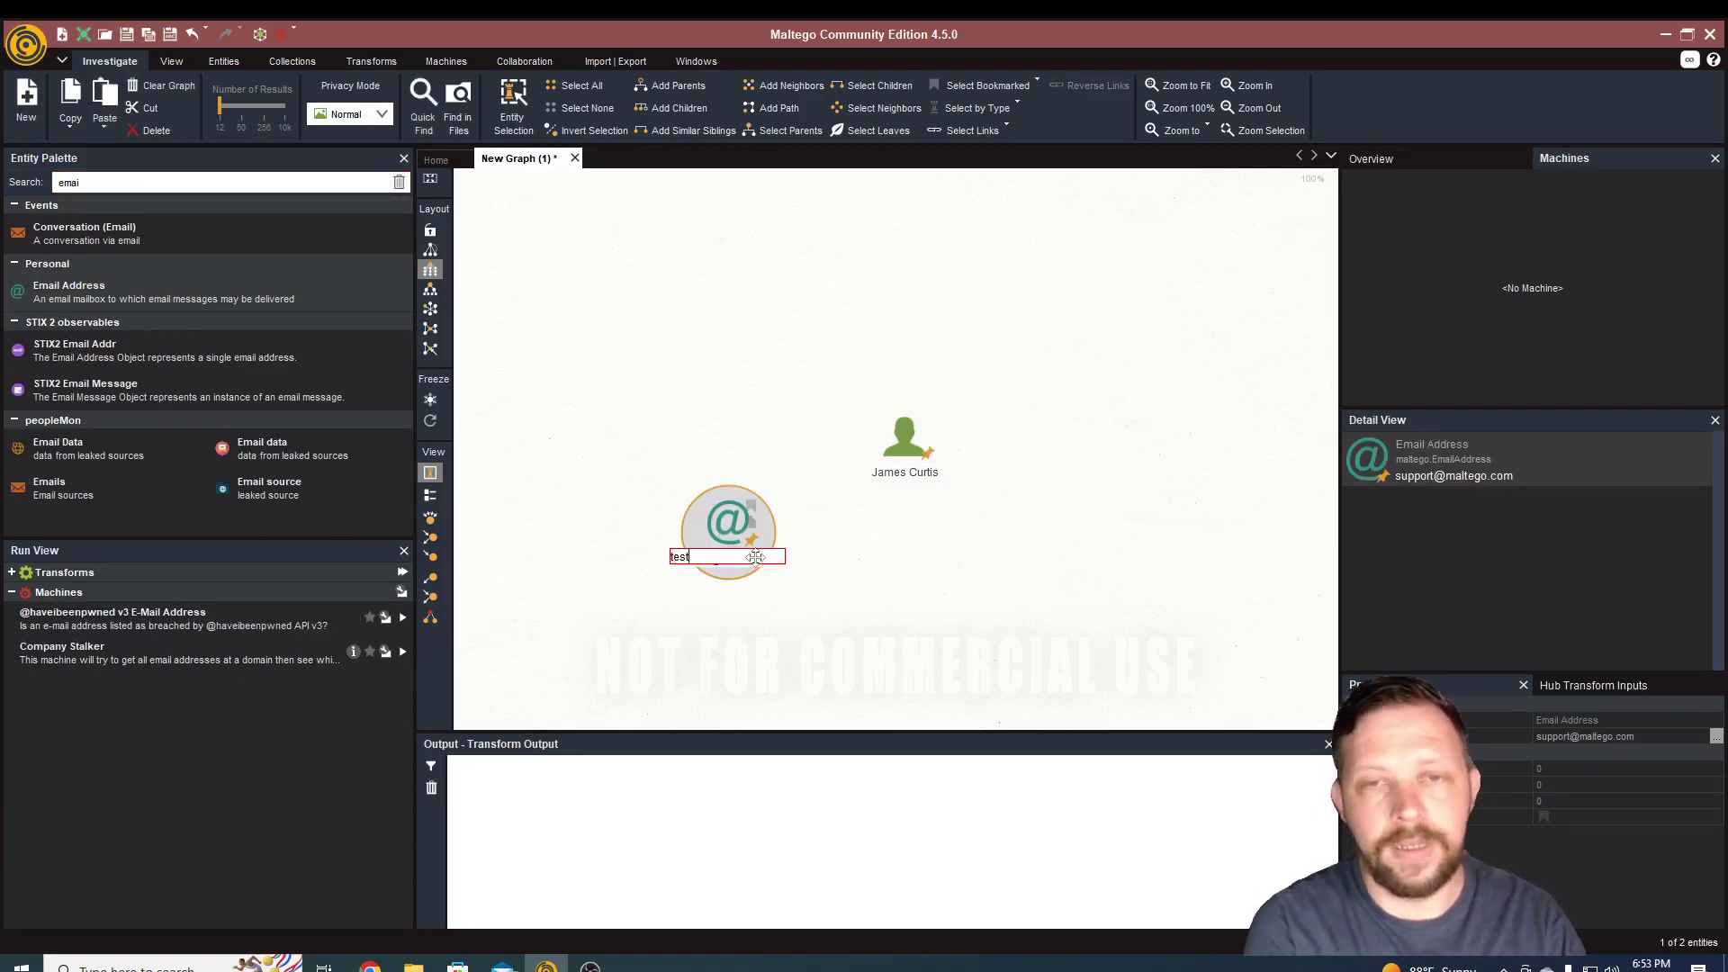
type(".com")
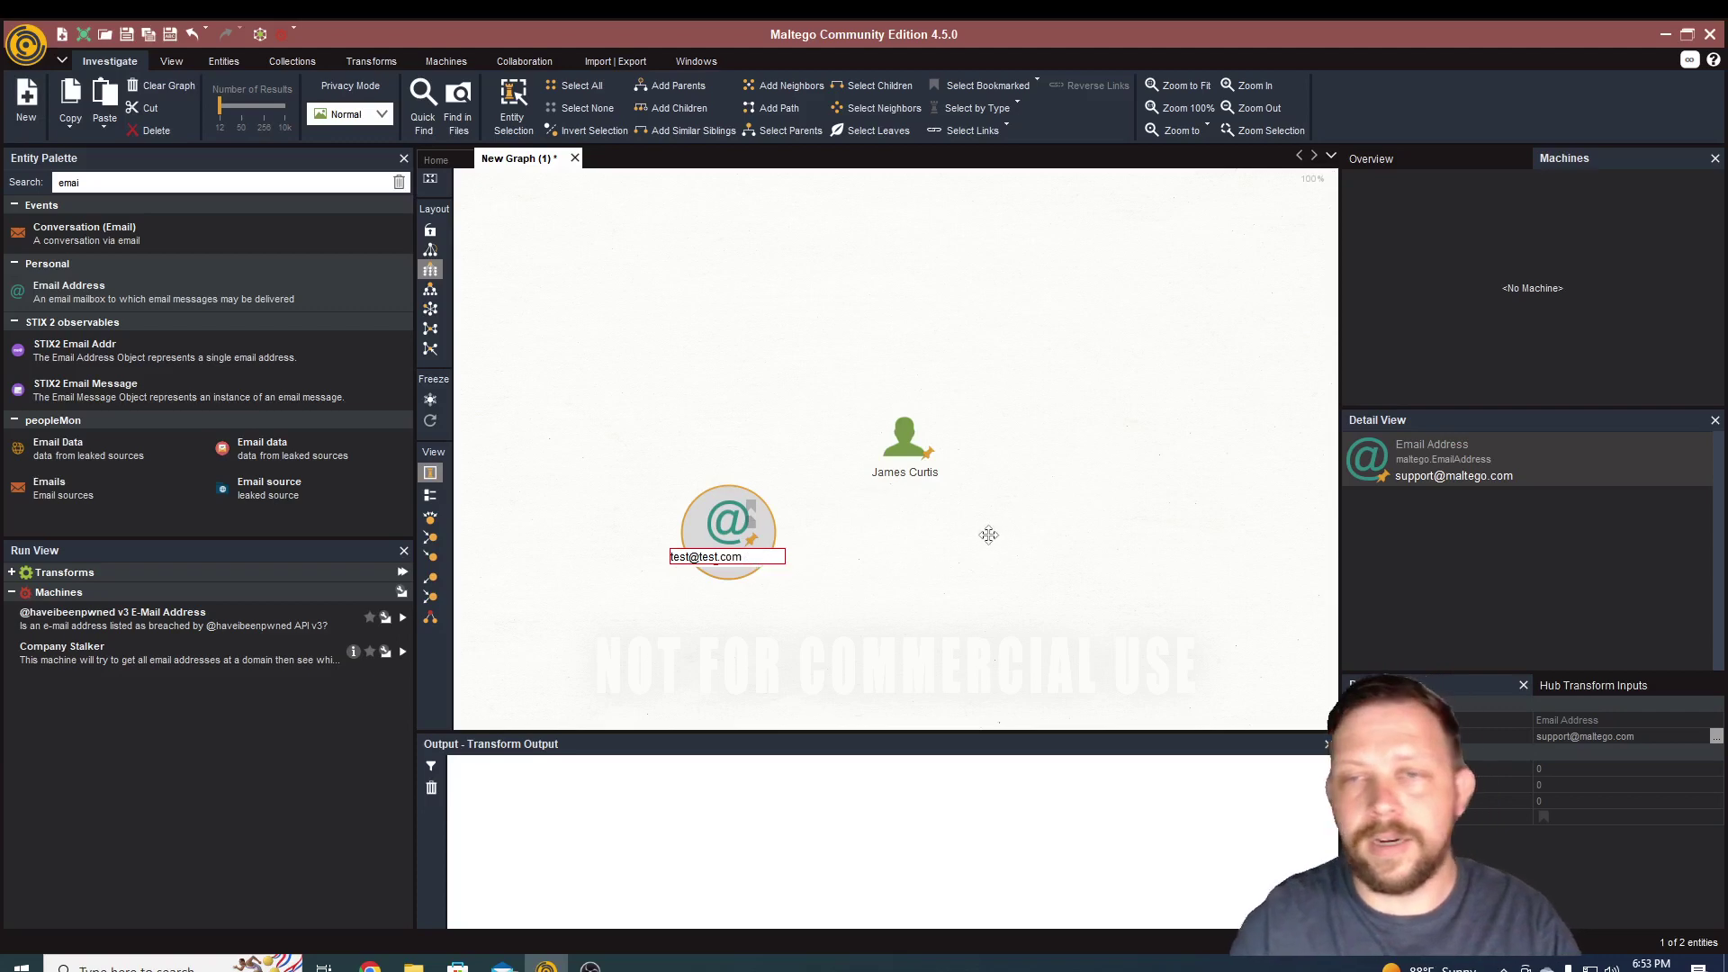
- Link the Person to the email entity with a label naming it as their e-mail
left_click_drag(900, 446, 743, 533)
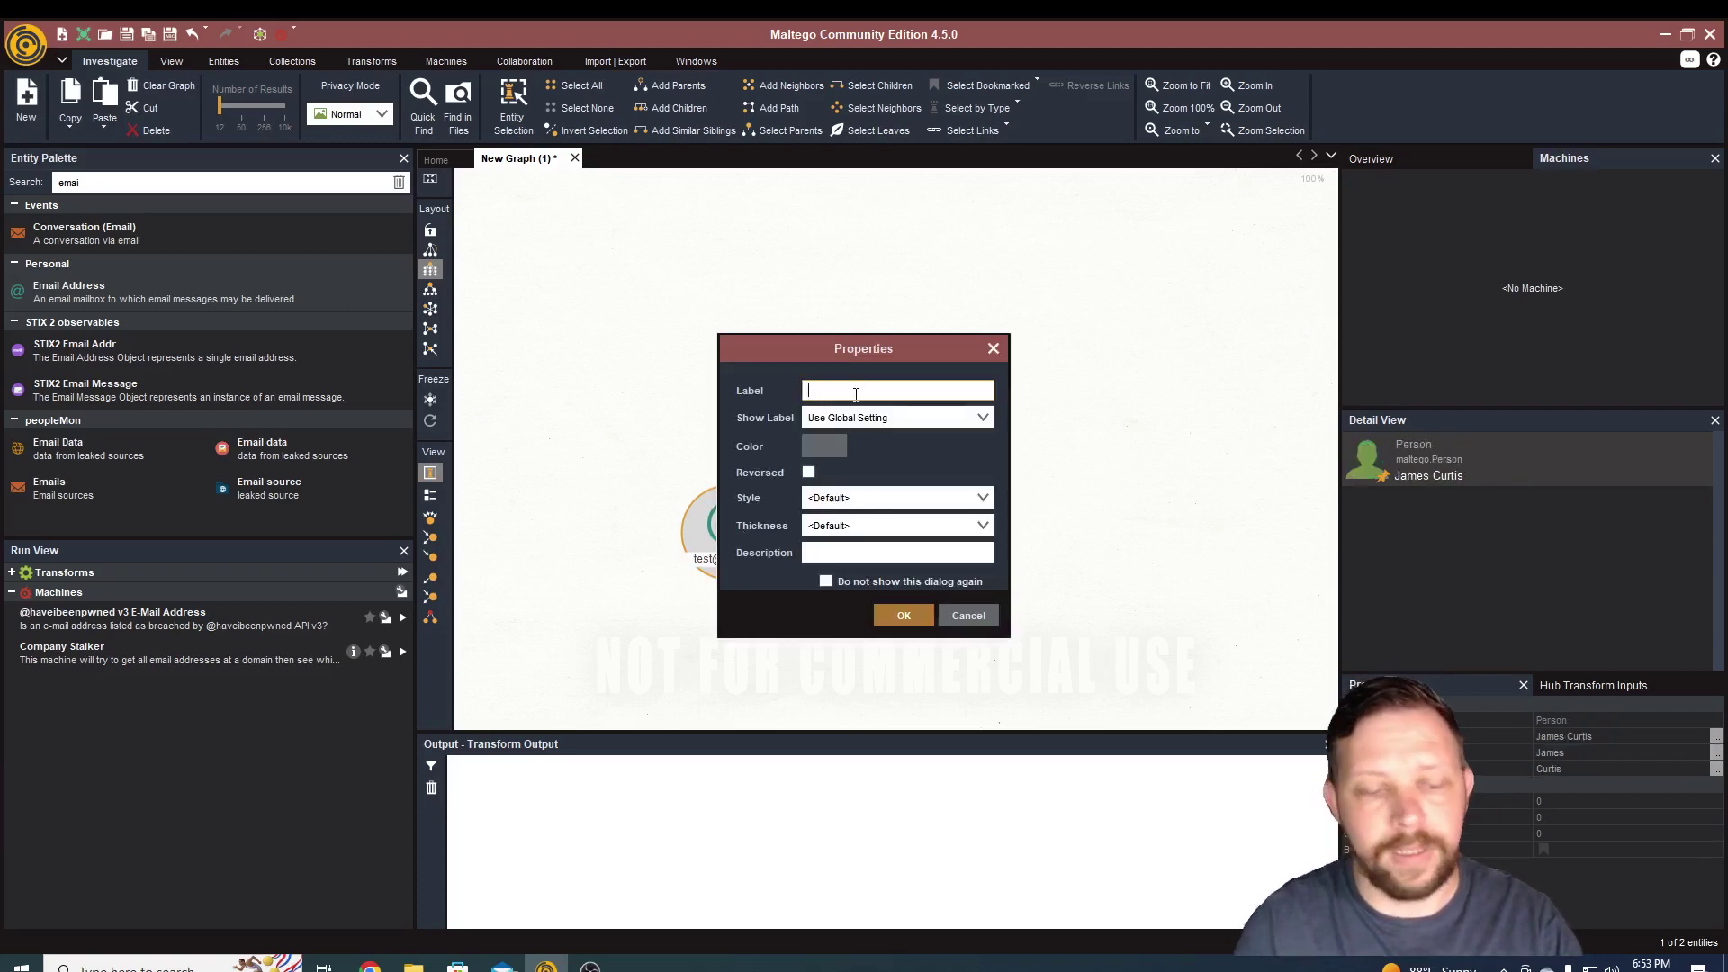
type("James's E-mail")
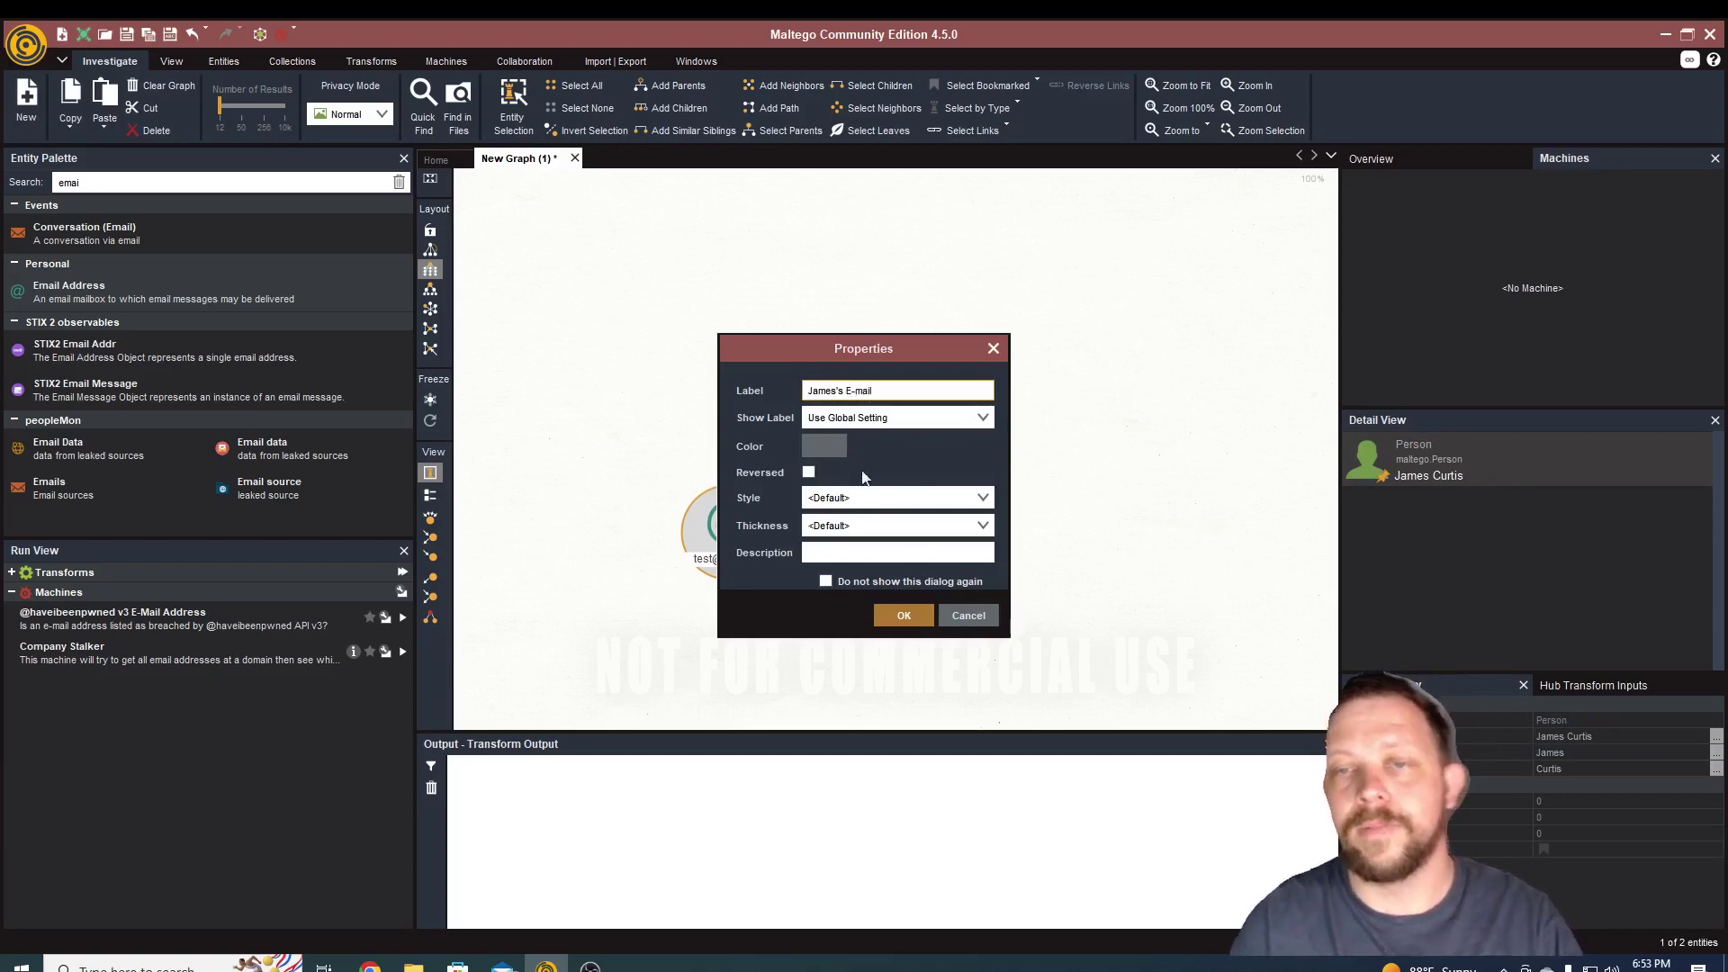
left_click(904, 616)
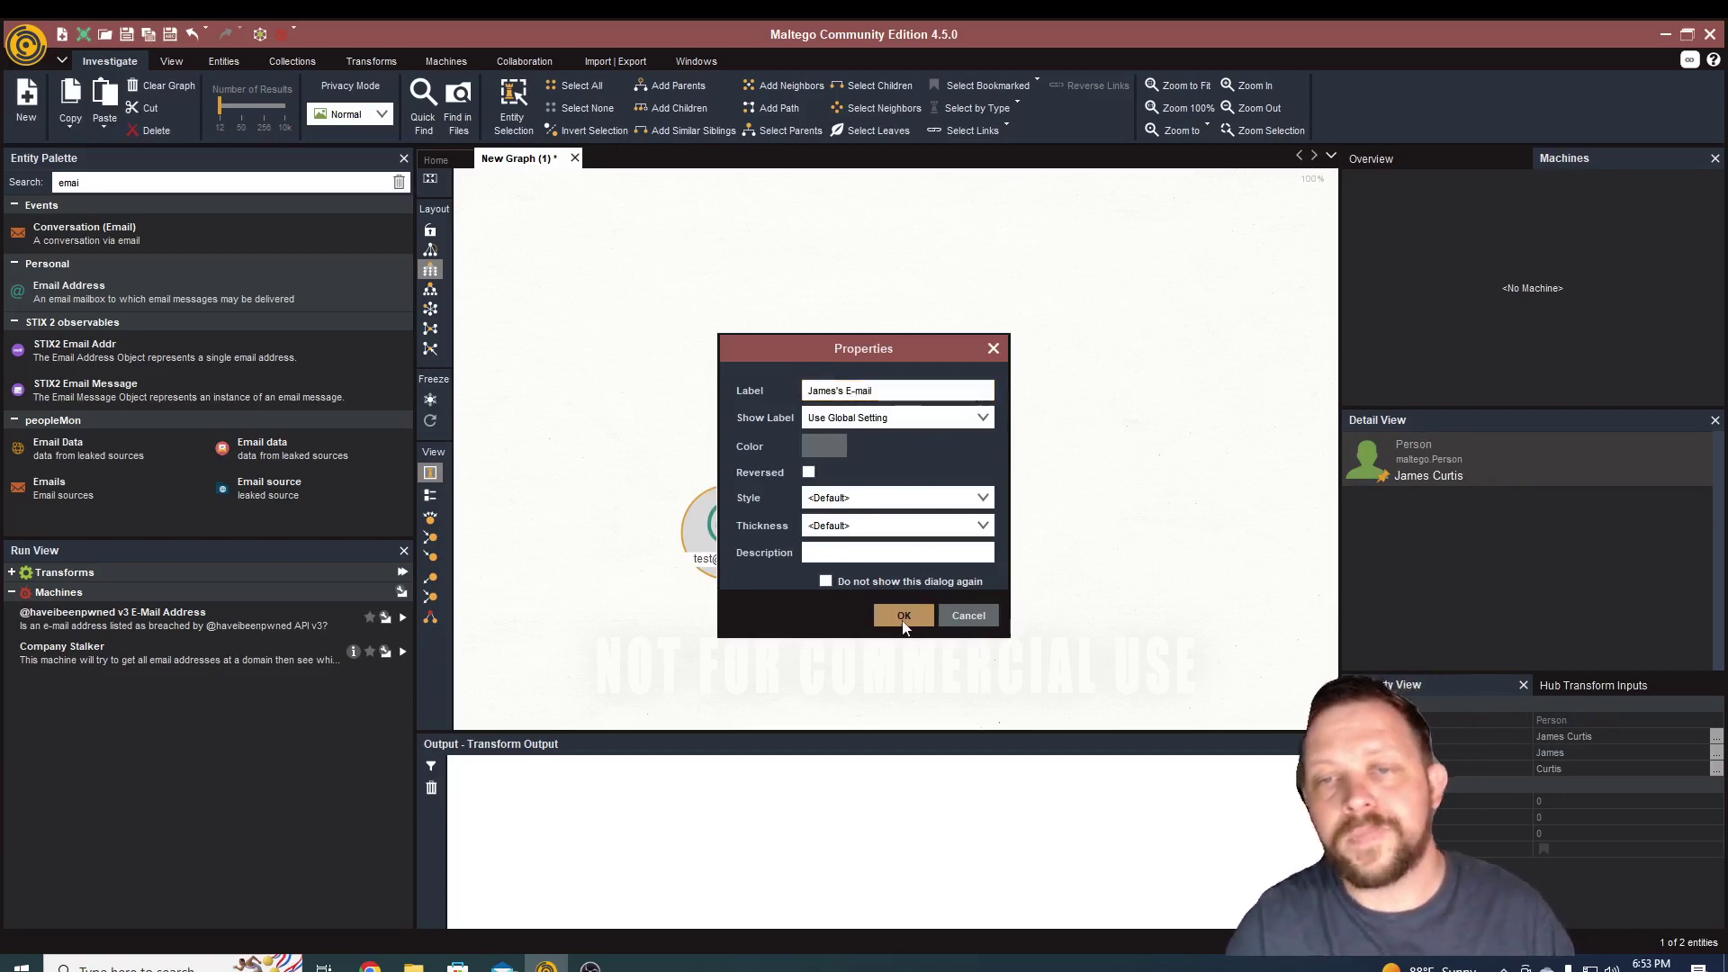
left_click(805, 547)
left_click(740, 540)
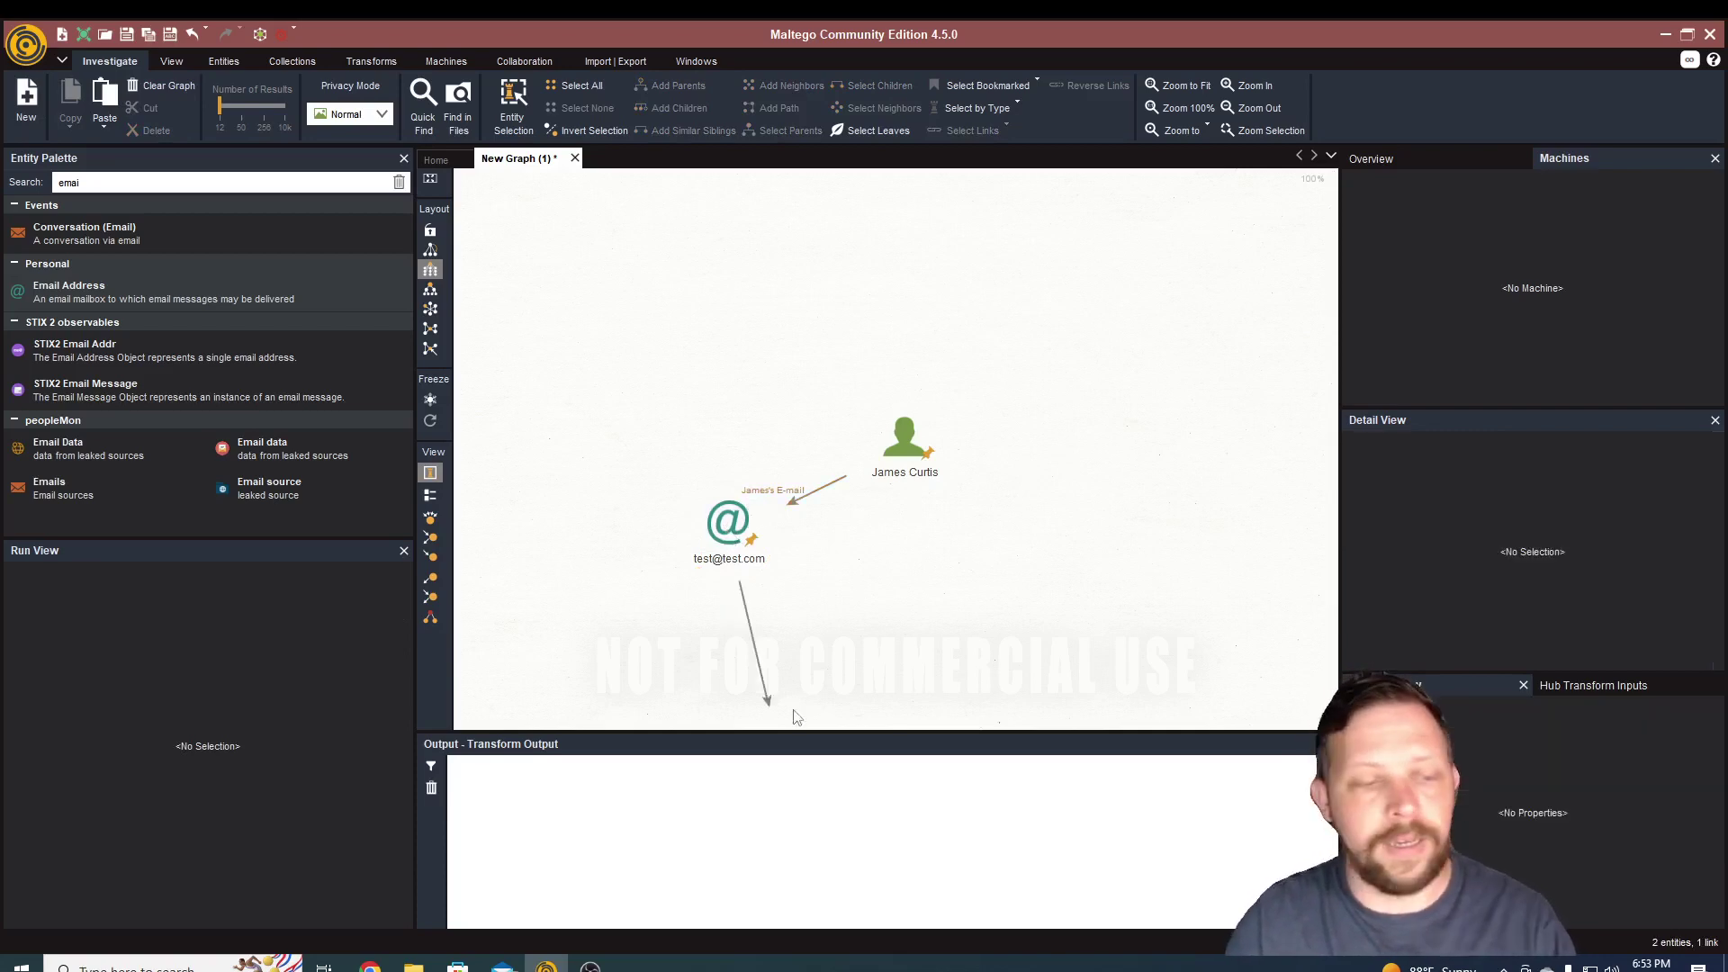
- Move the email entity lower on the graph and bring up its Run Transforms context menu
left_click(730, 528)
left_click_drag(731, 528, 731, 616)
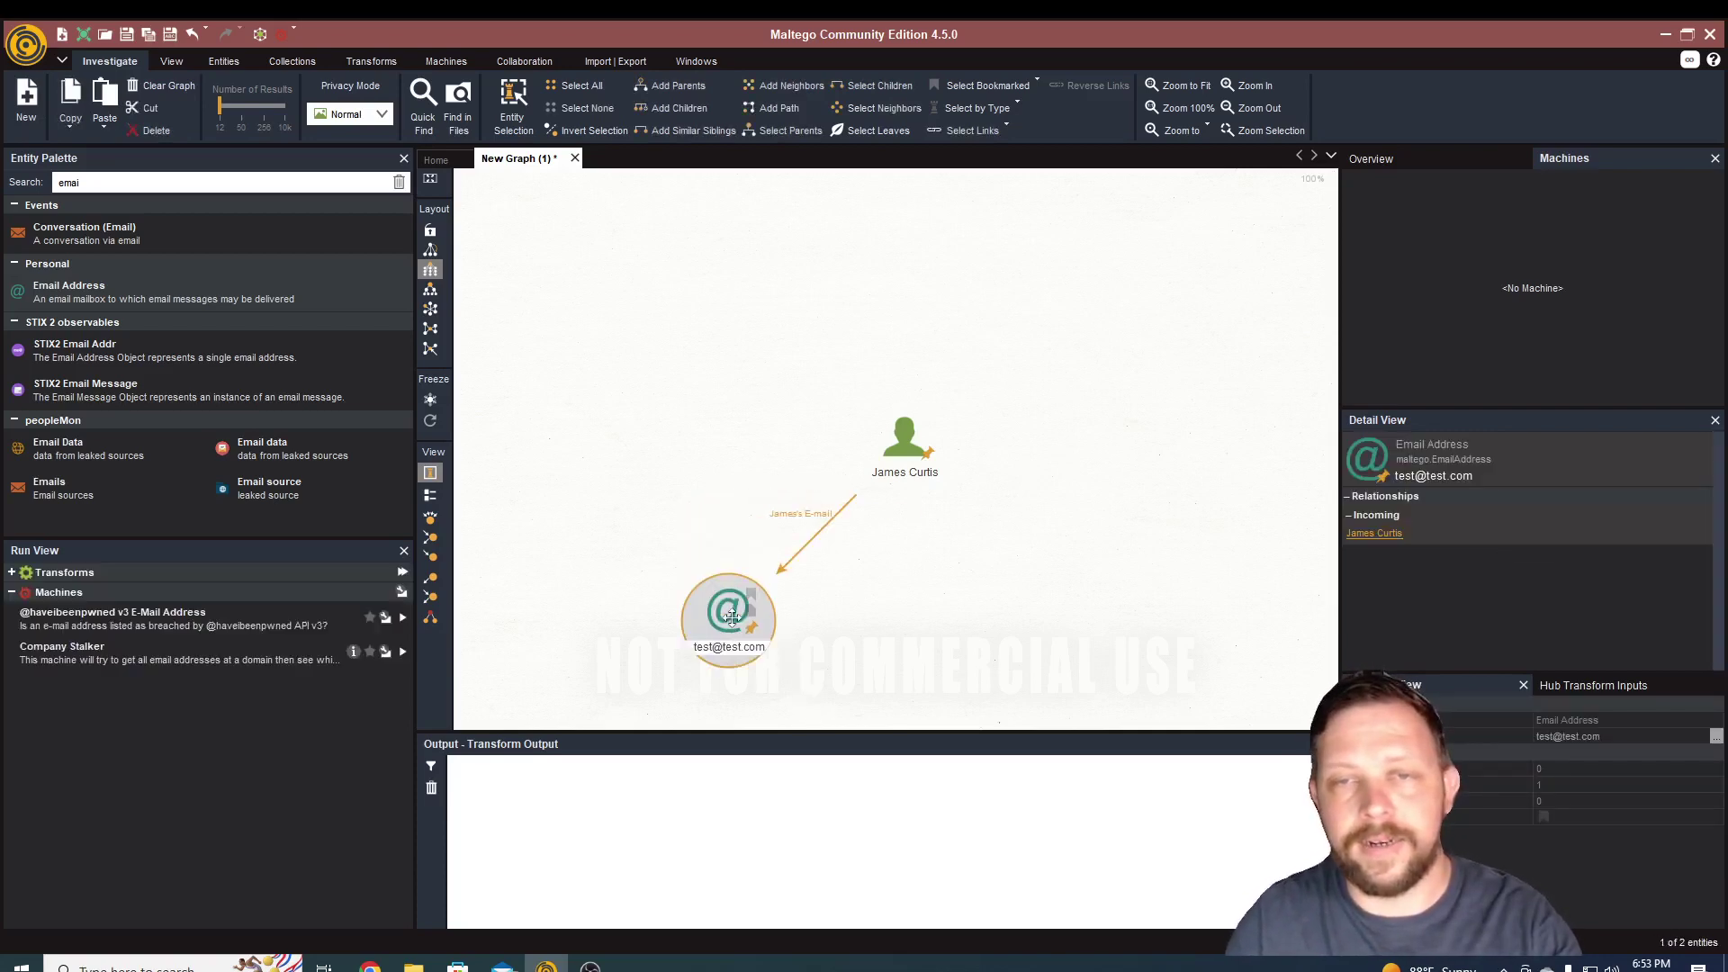
left_click(904, 558)
left_click(904, 441)
left_click(868, 509)
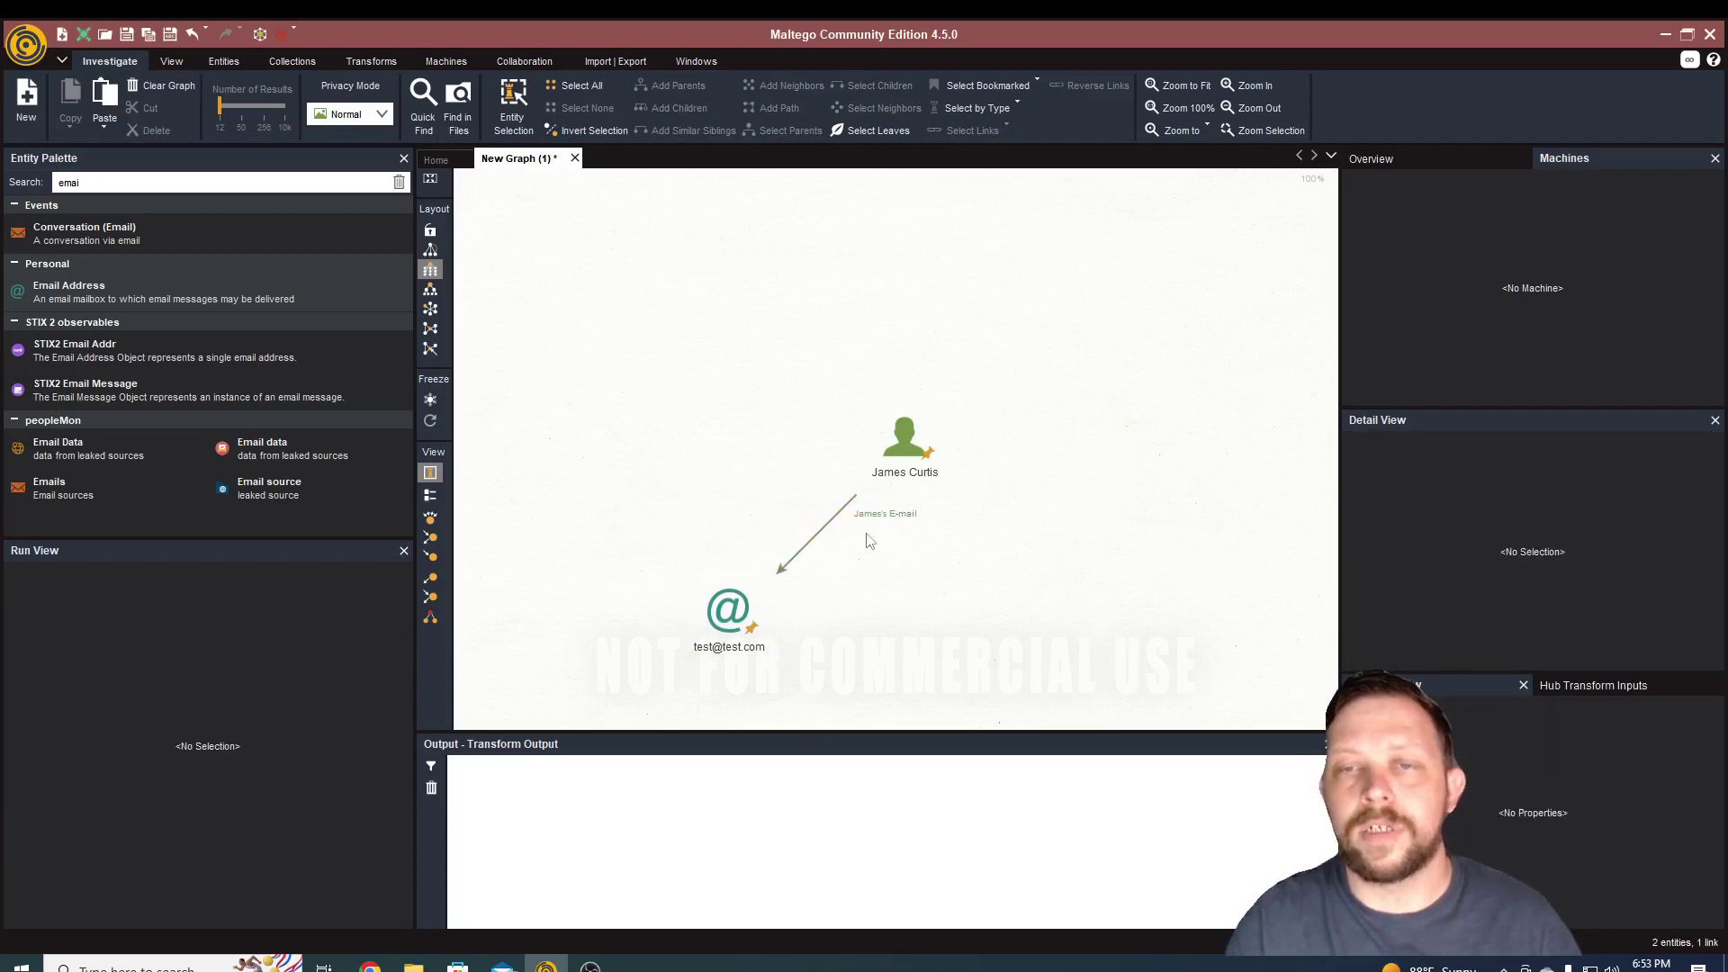
mouse_move(731, 640)
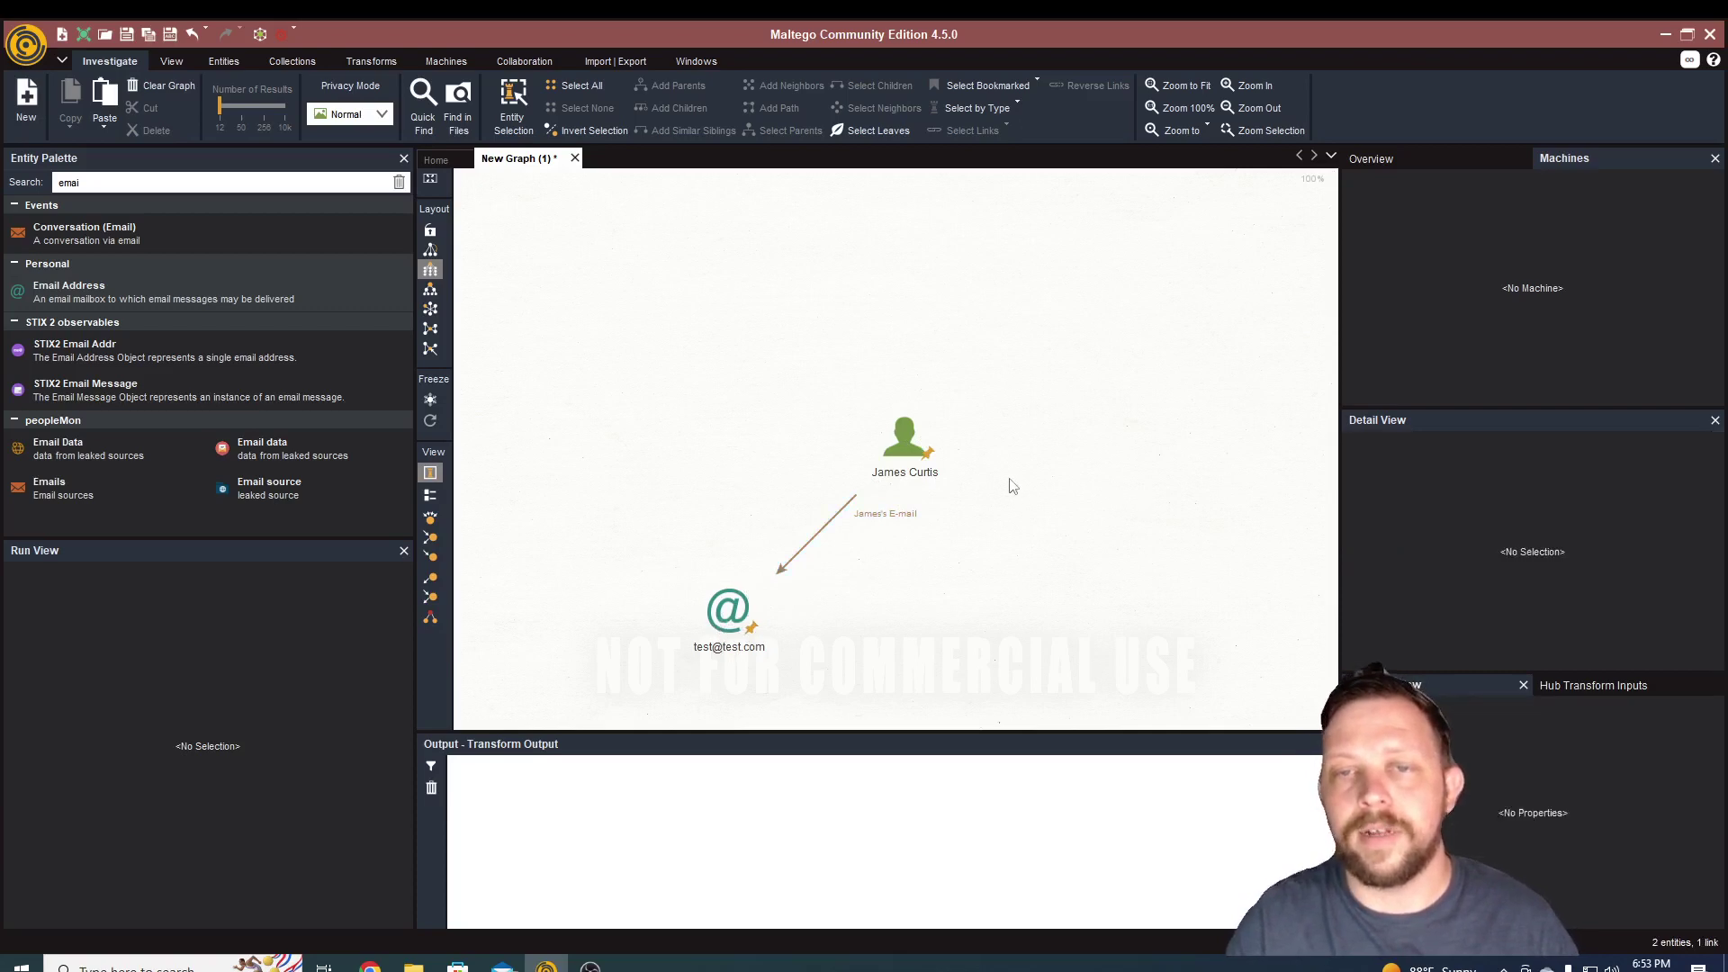
left_click(733, 620)
right_click(733, 620)
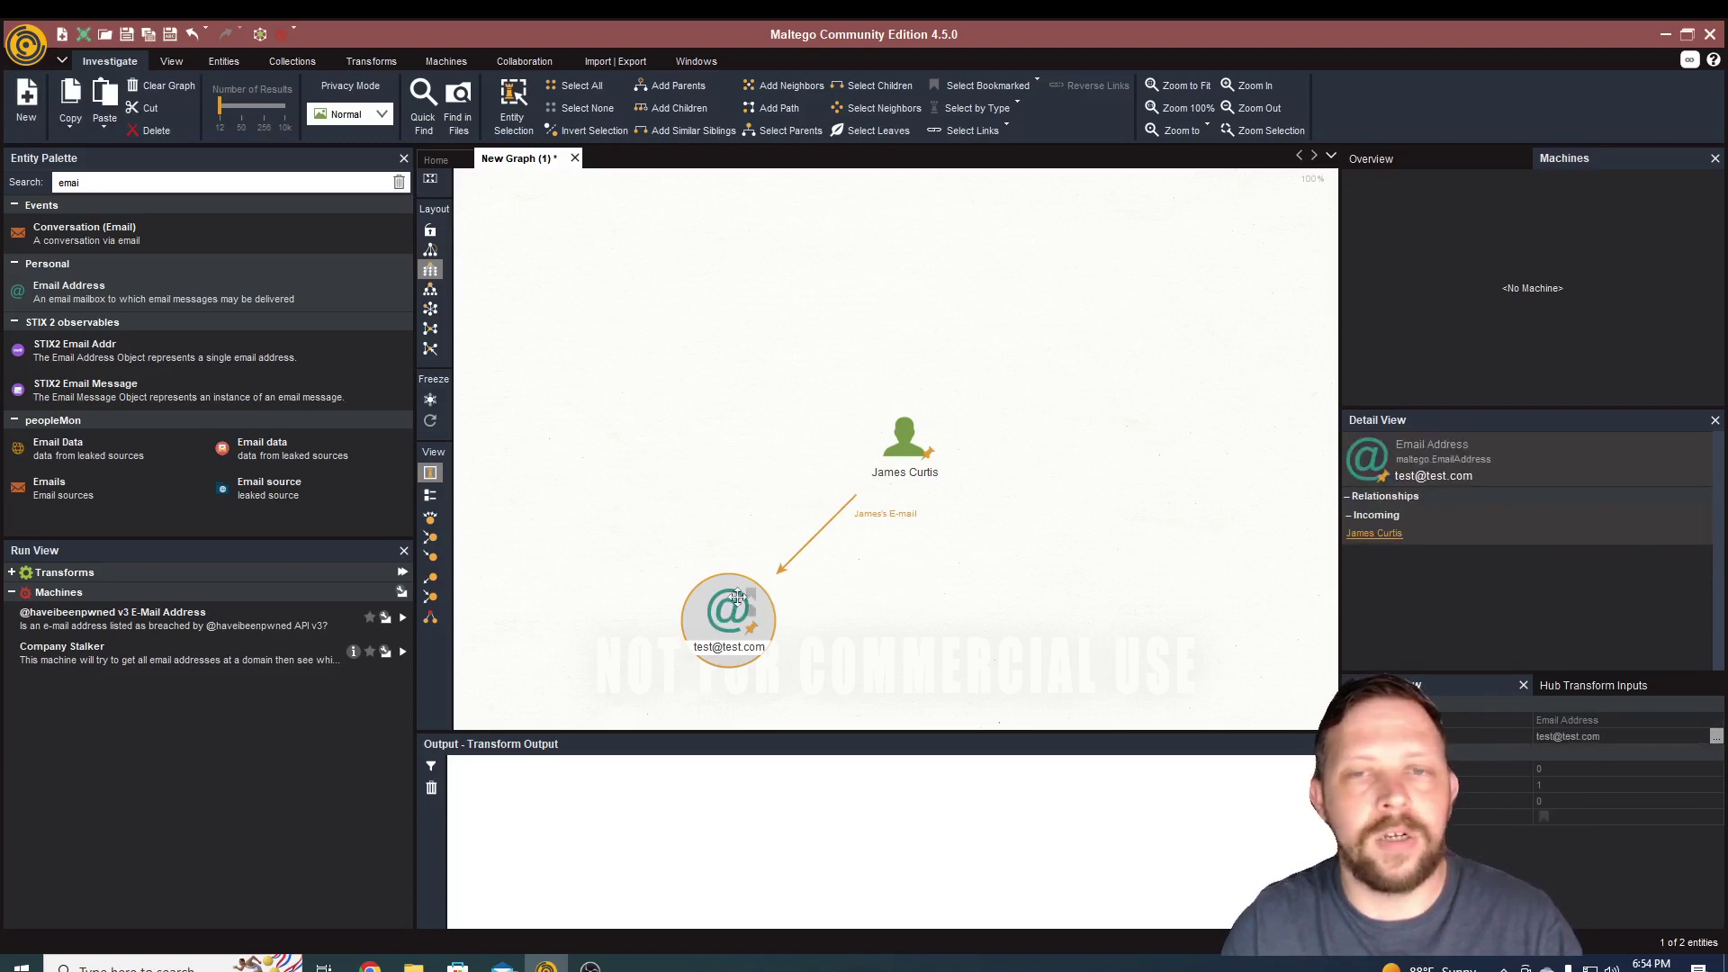
right_click(751, 612)
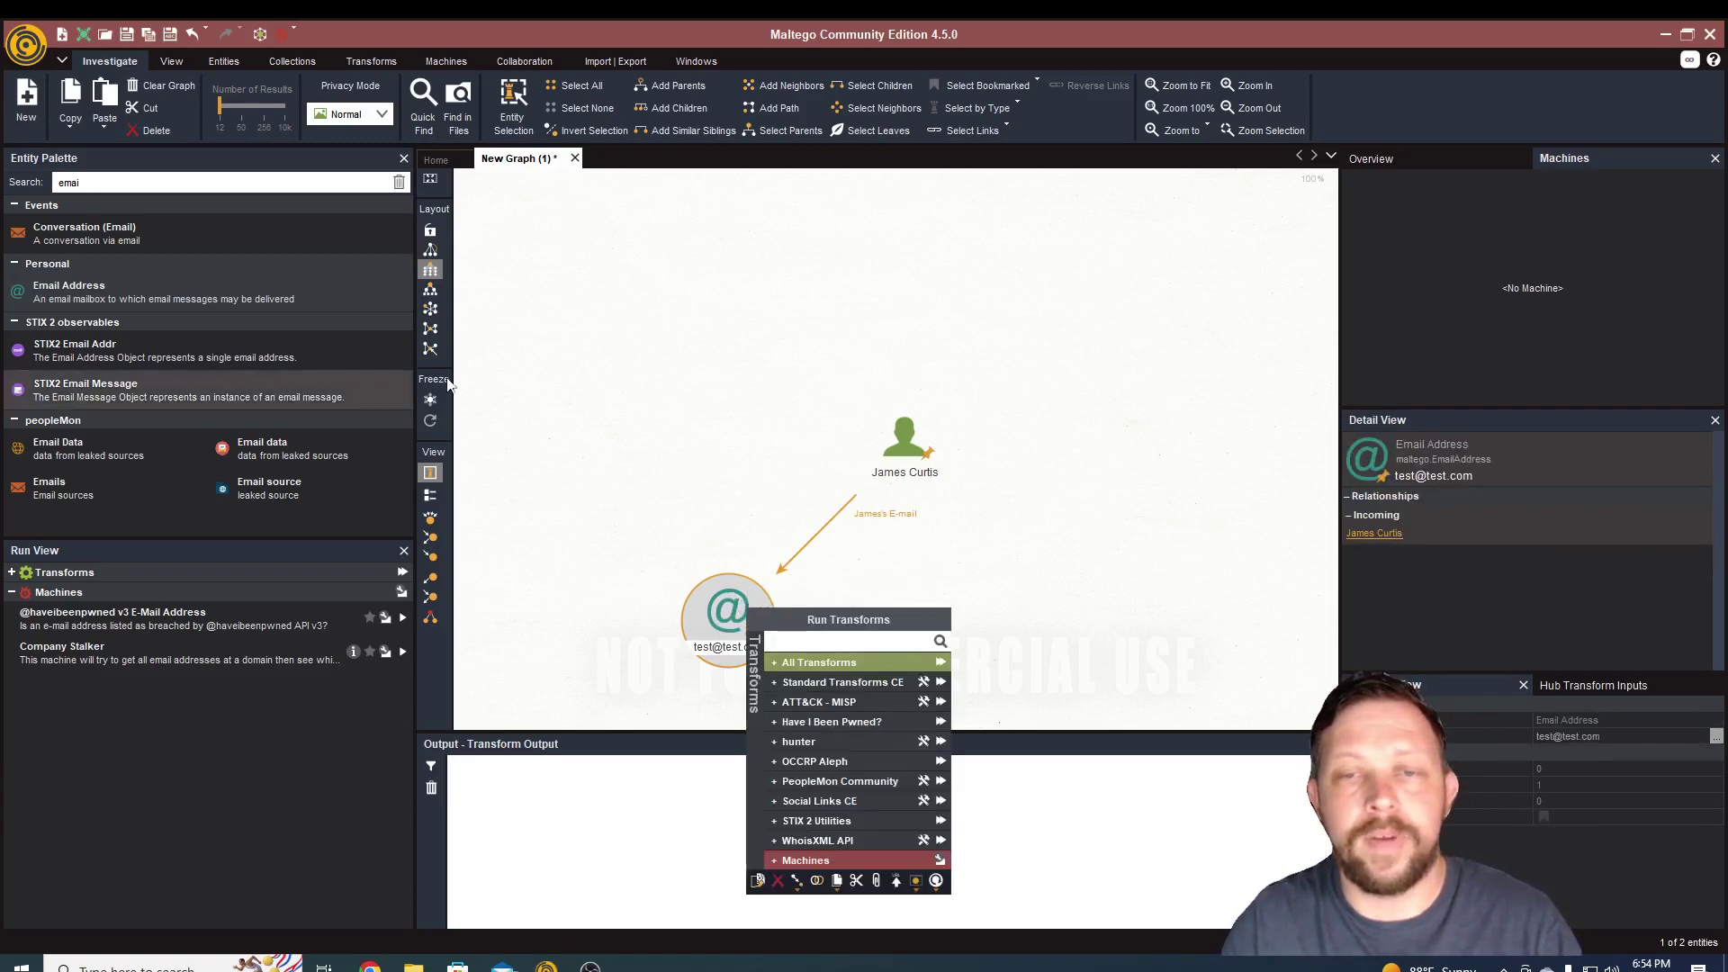
left_click(615, 429)
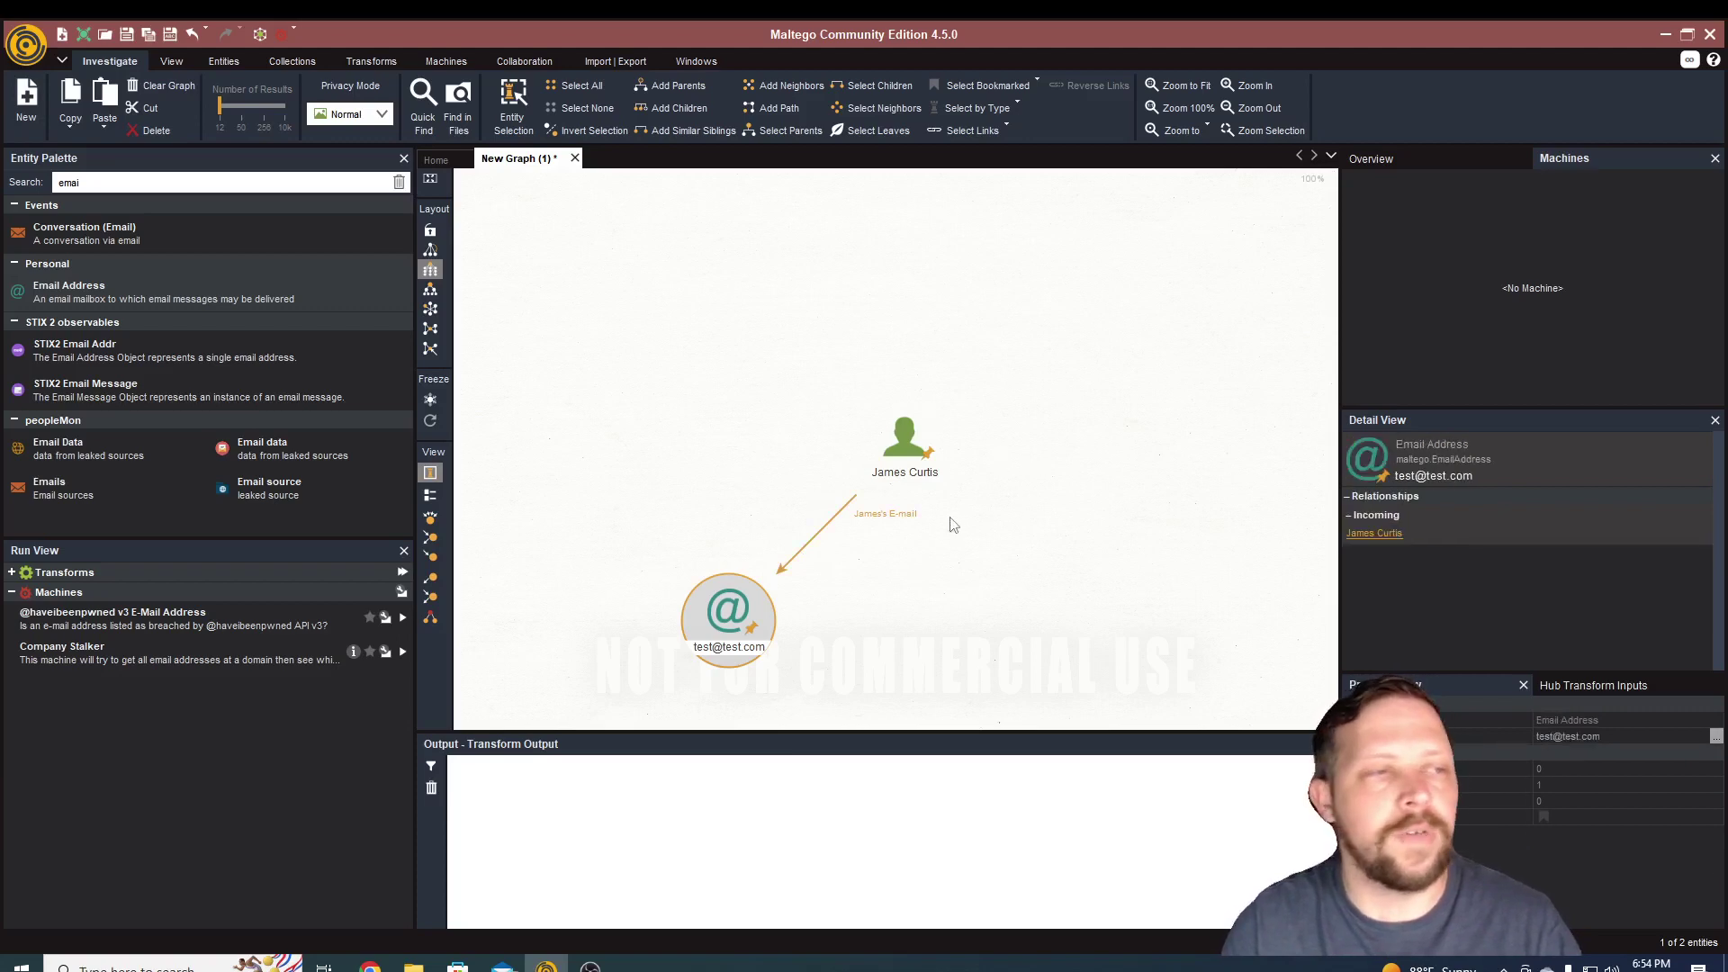
left_click(895, 465)
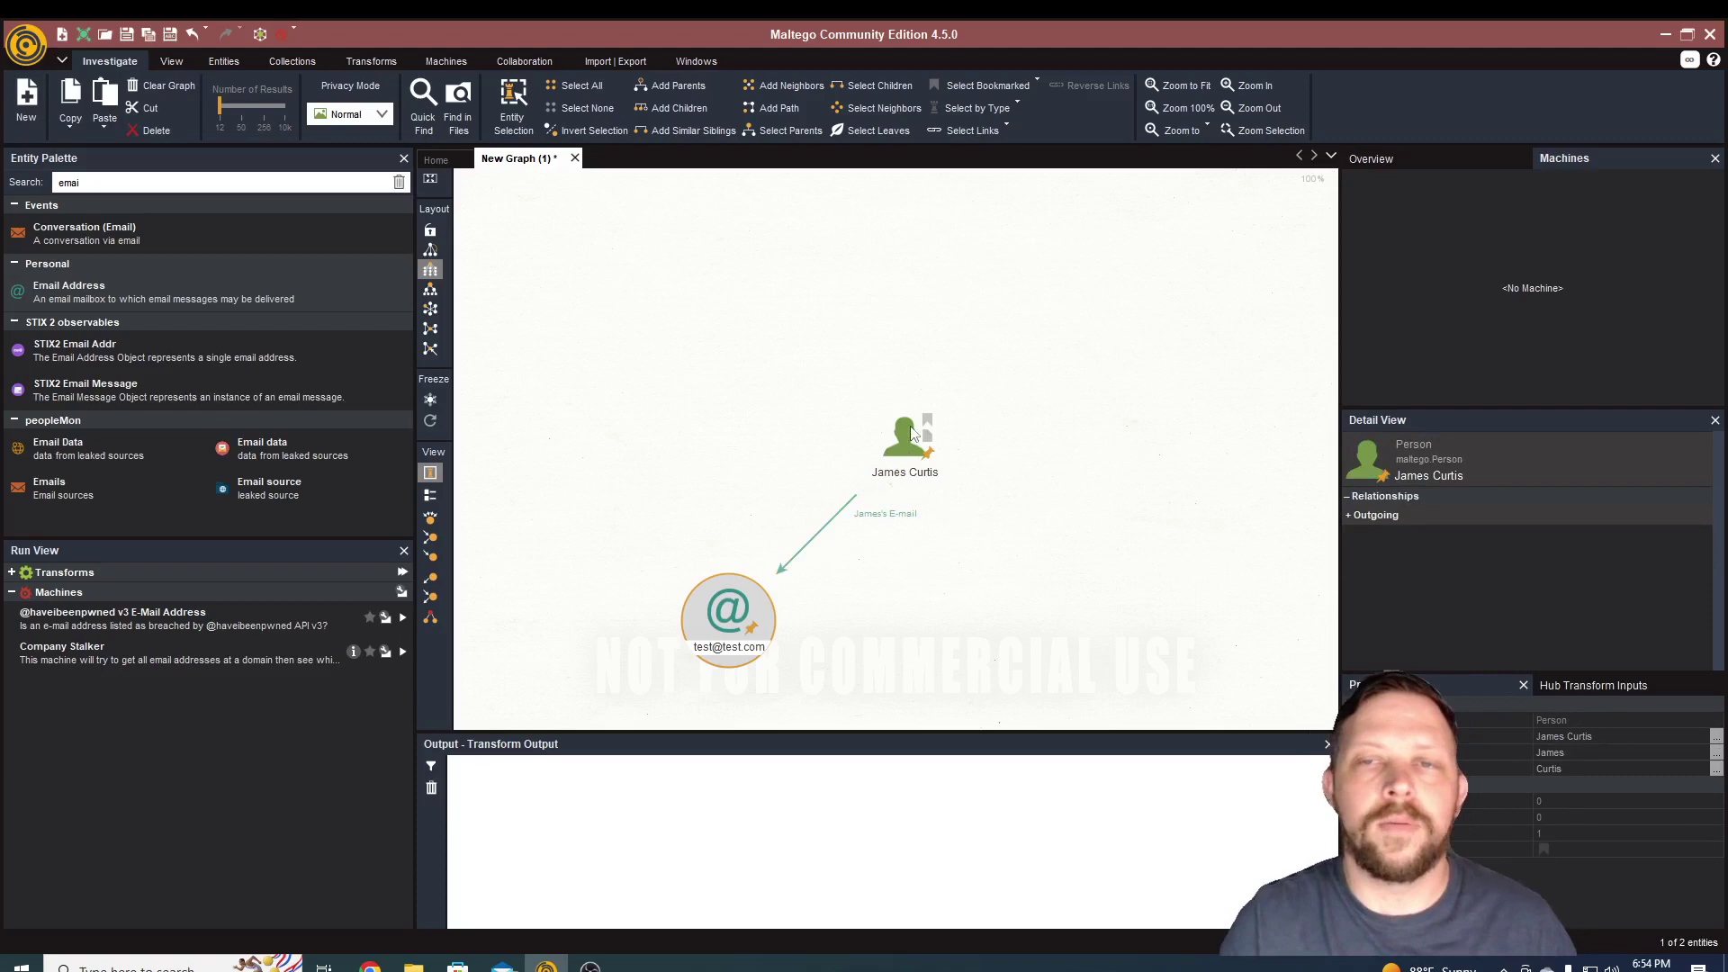
left_click(716, 644)
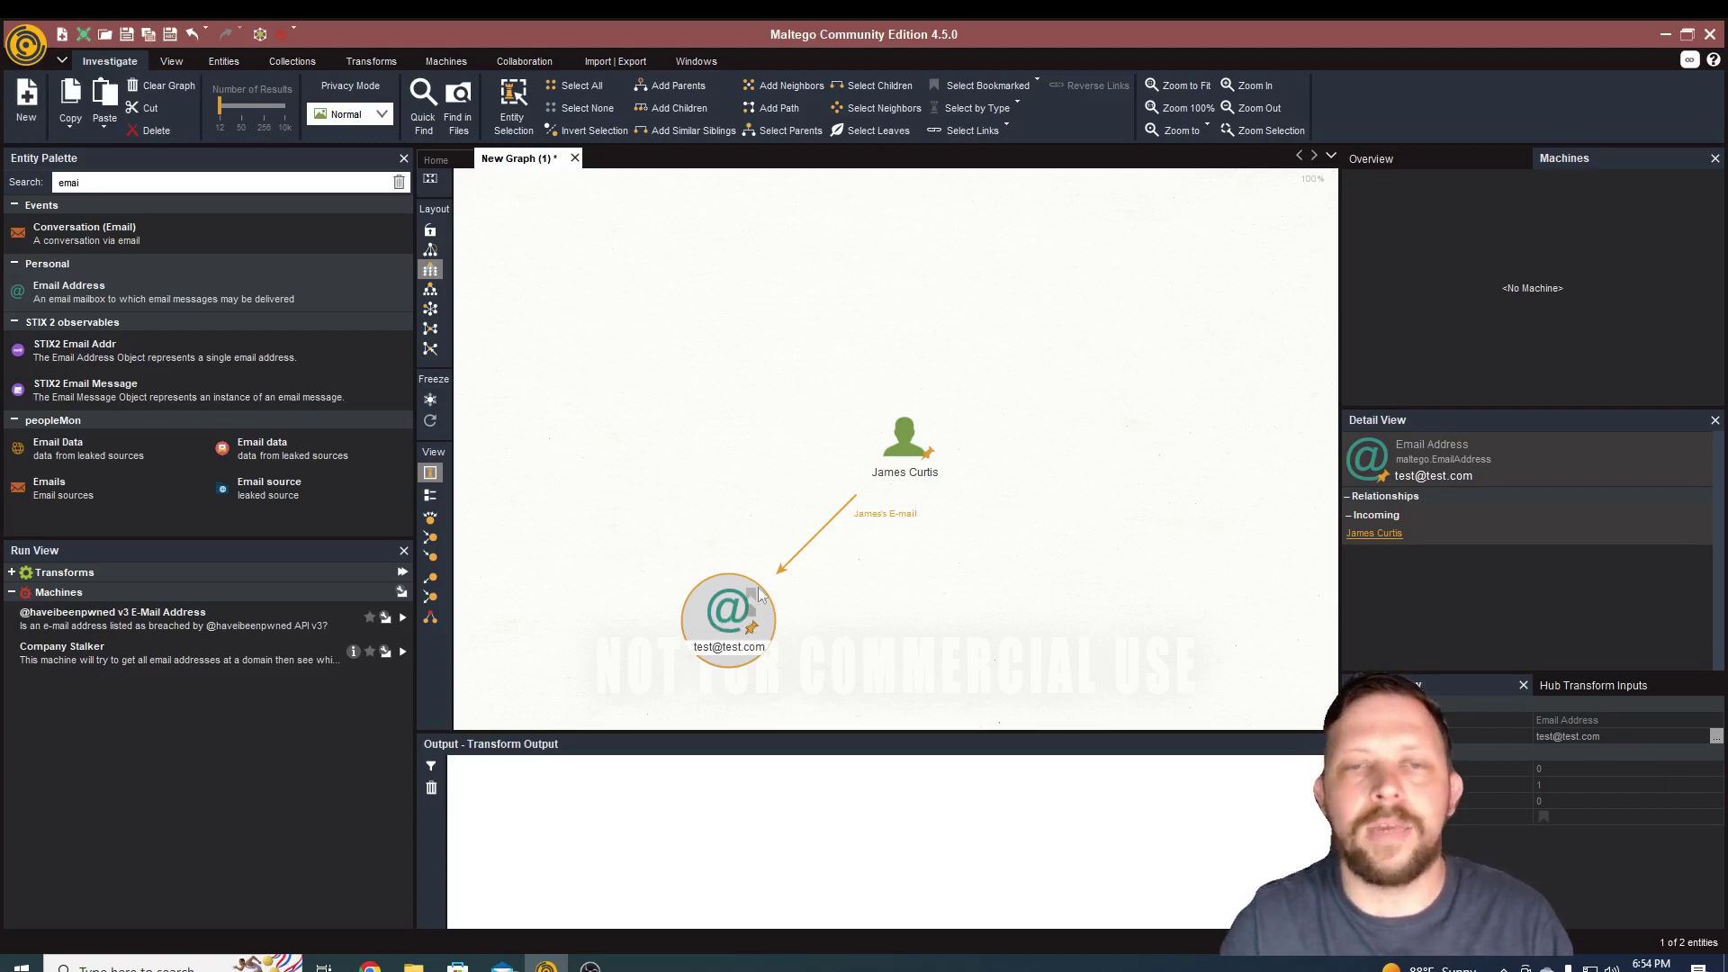
mouse_move(893, 527)
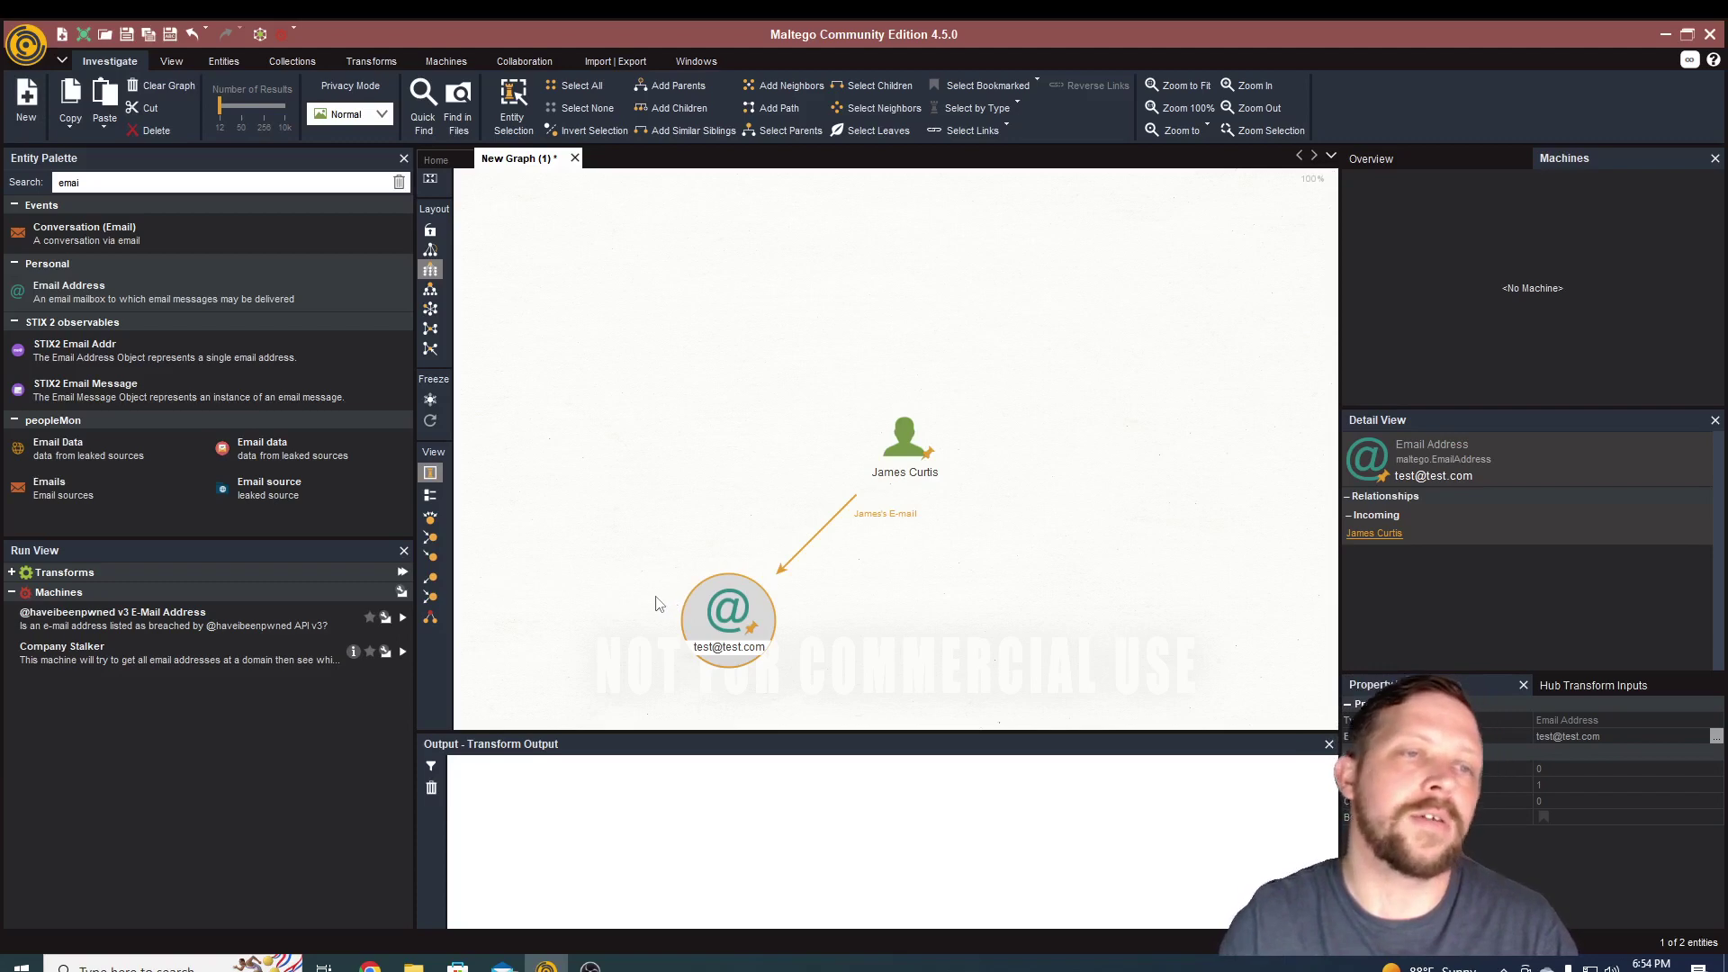
- Clear the 'emai' palette filter and scroll down to the Smartphone type under Devices
double_click(93, 184)
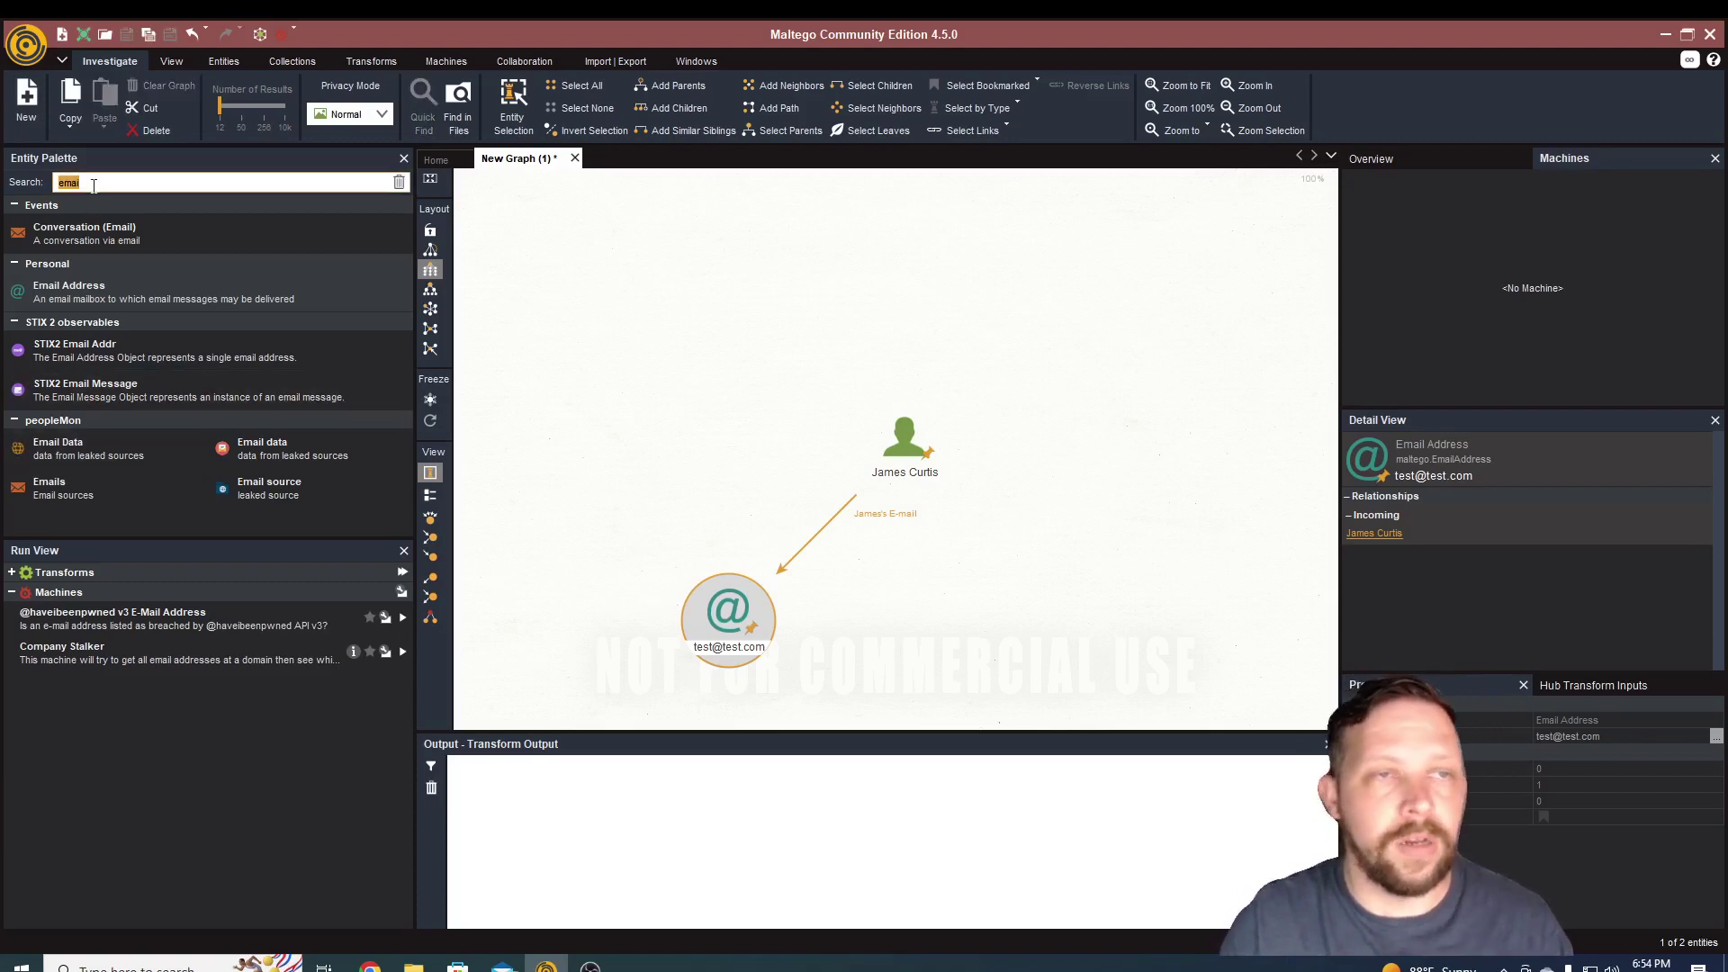
key("BackSpace")
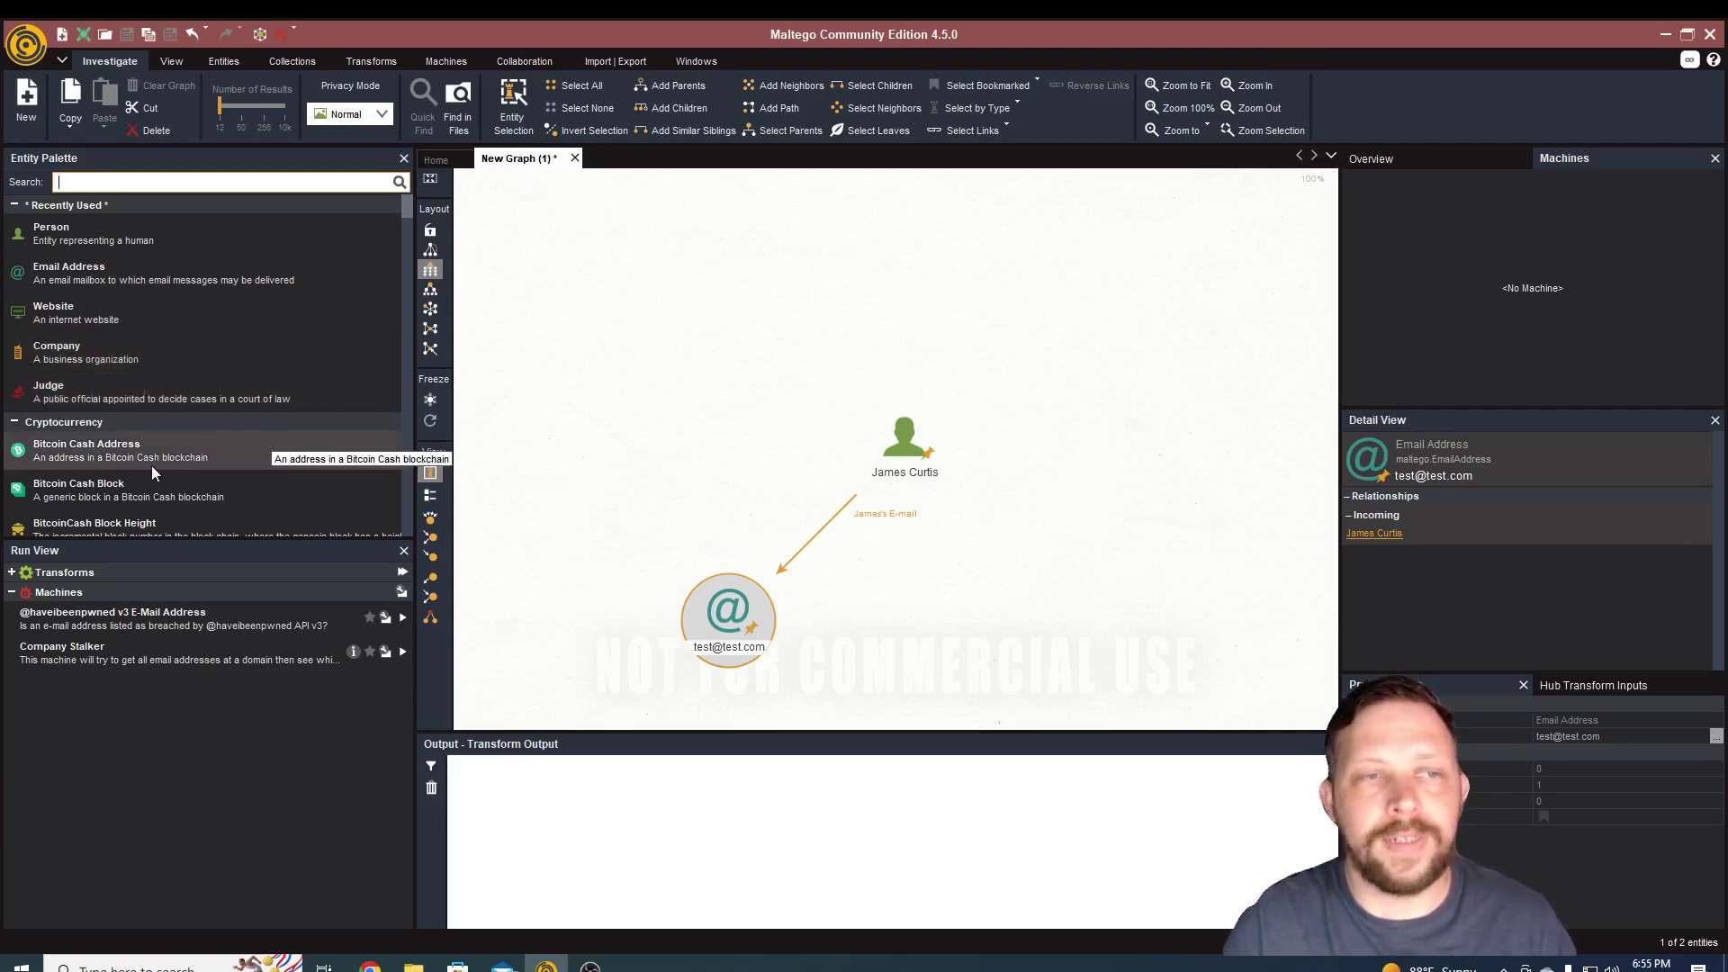
scroll(152, 466, "down", 3)
scroll(108, 424, "down", 10)
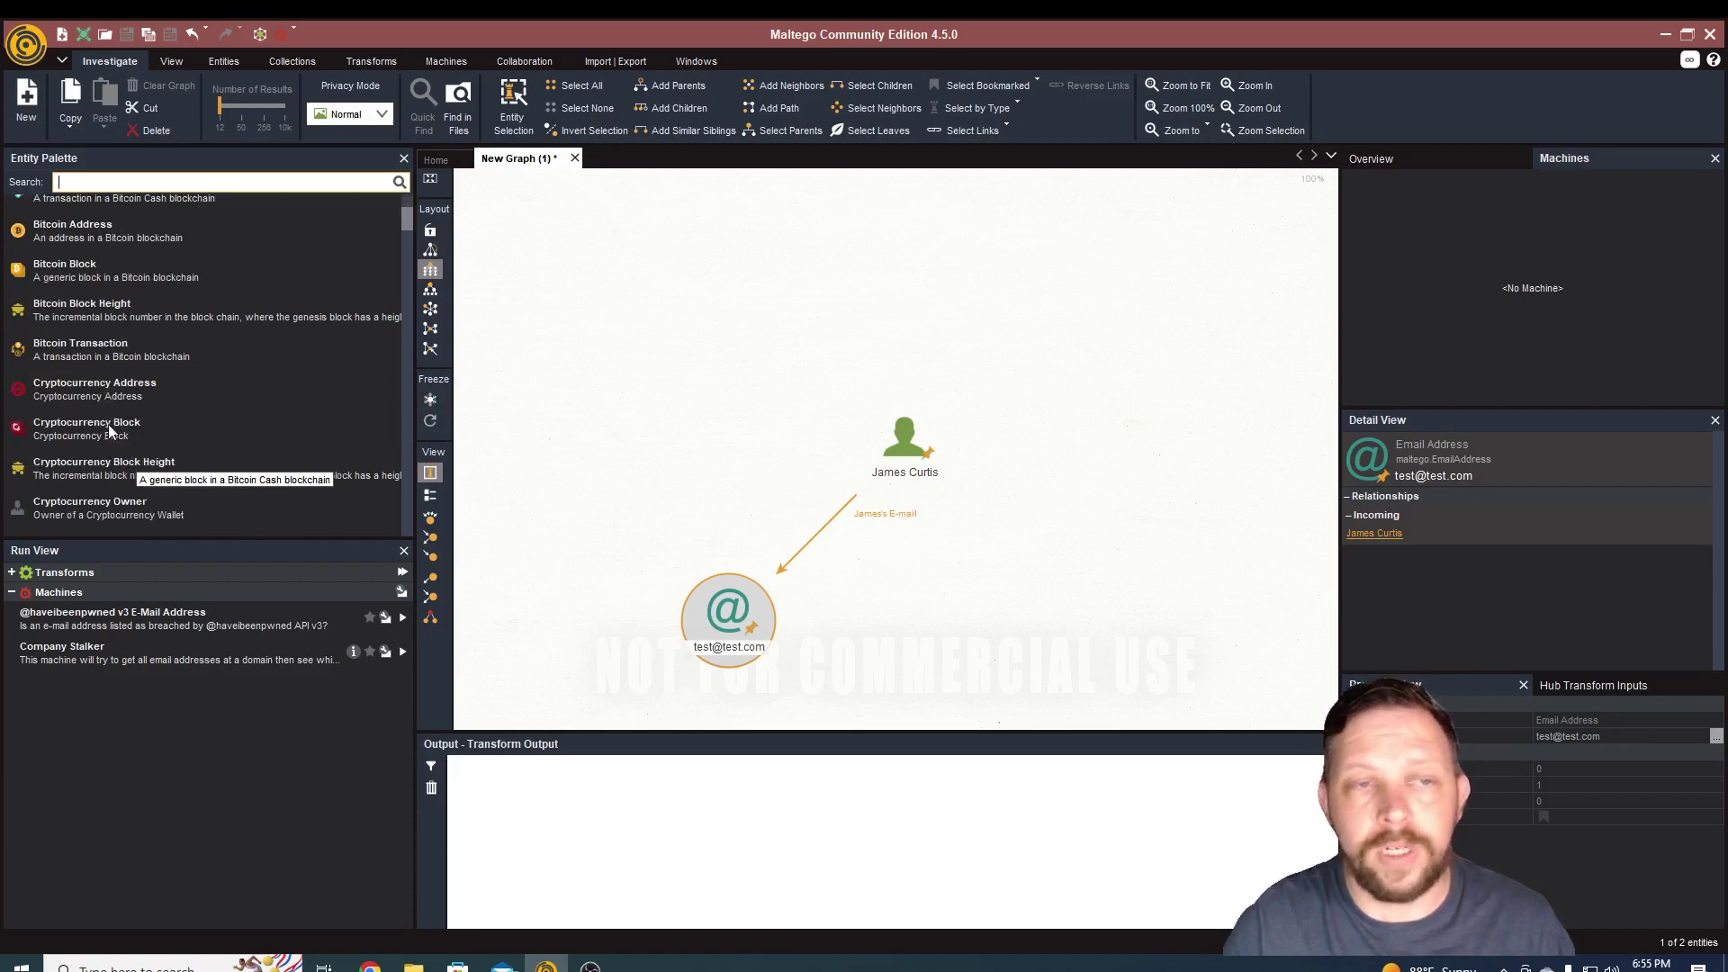
scroll(108, 360, "down", 10)
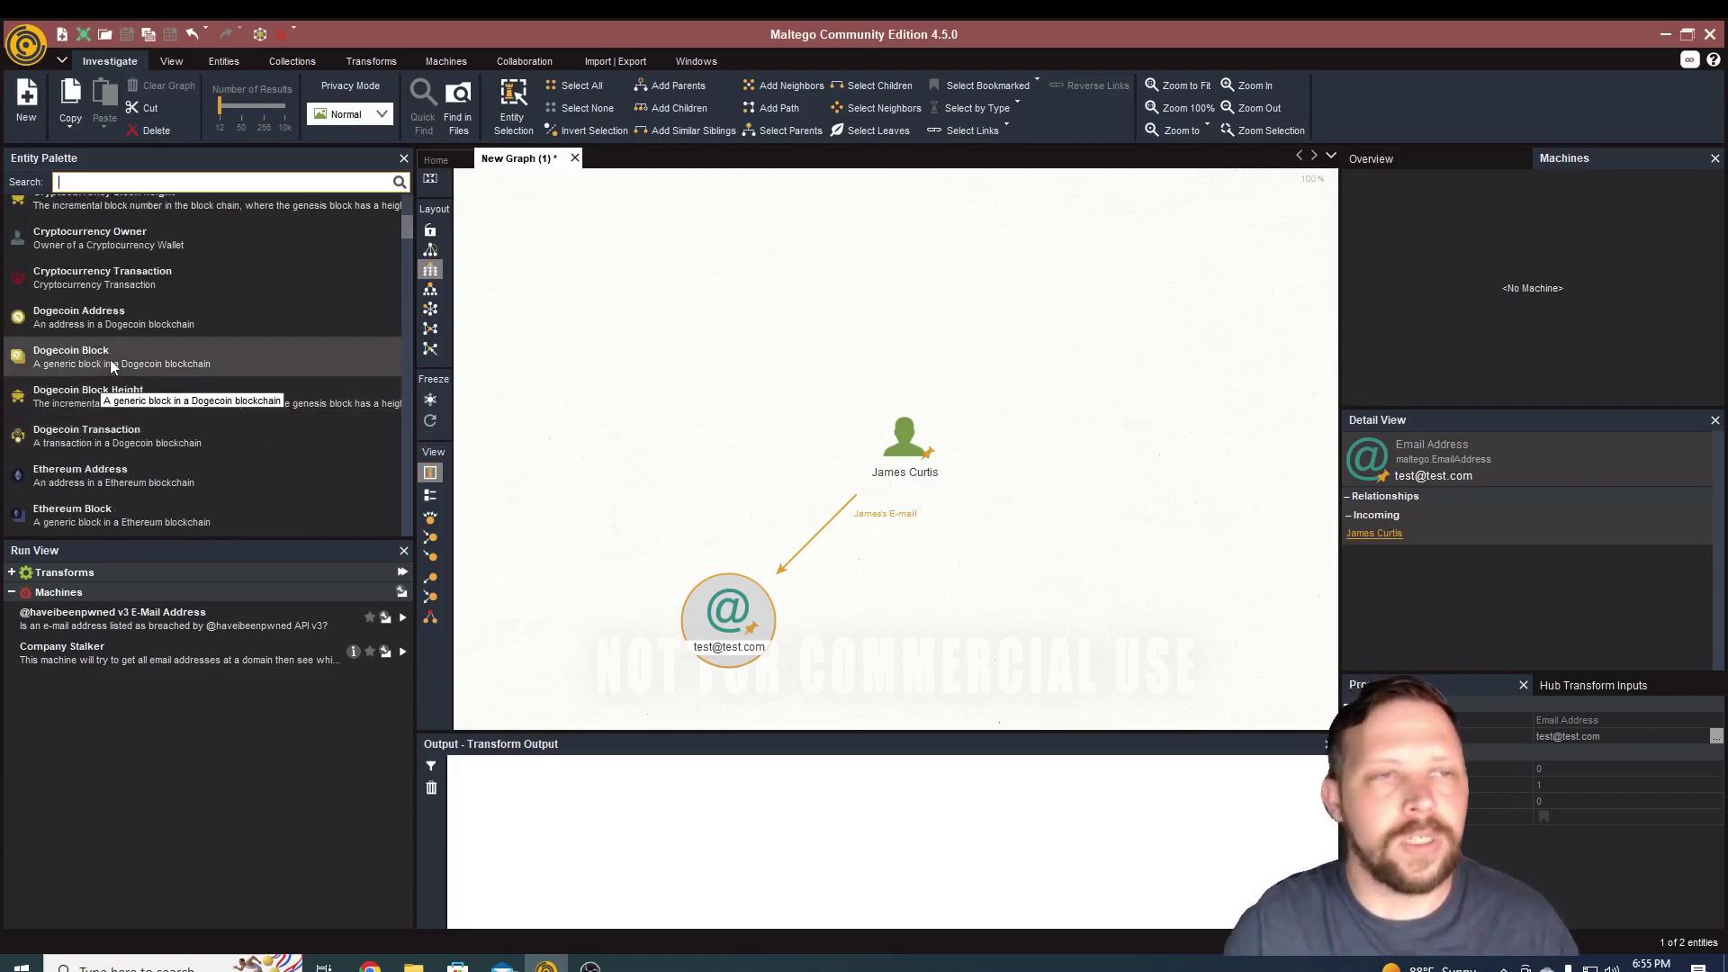
scroll(83, 416, "down", 4)
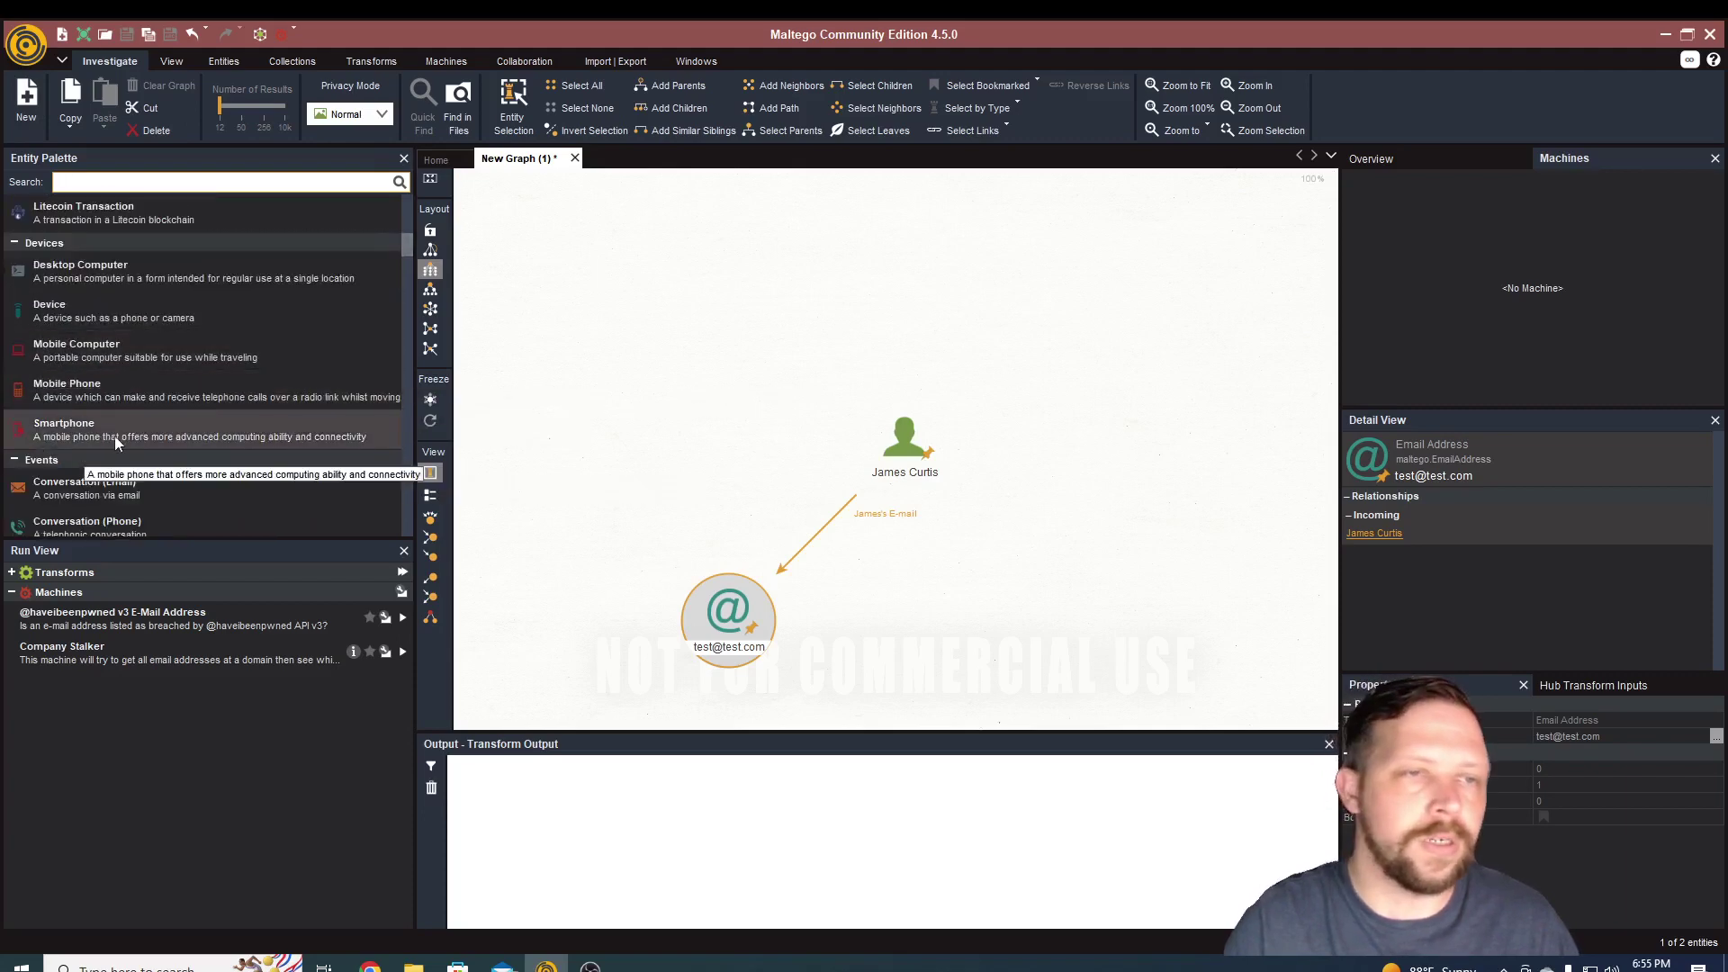
scroll(70, 386, "down", 3)
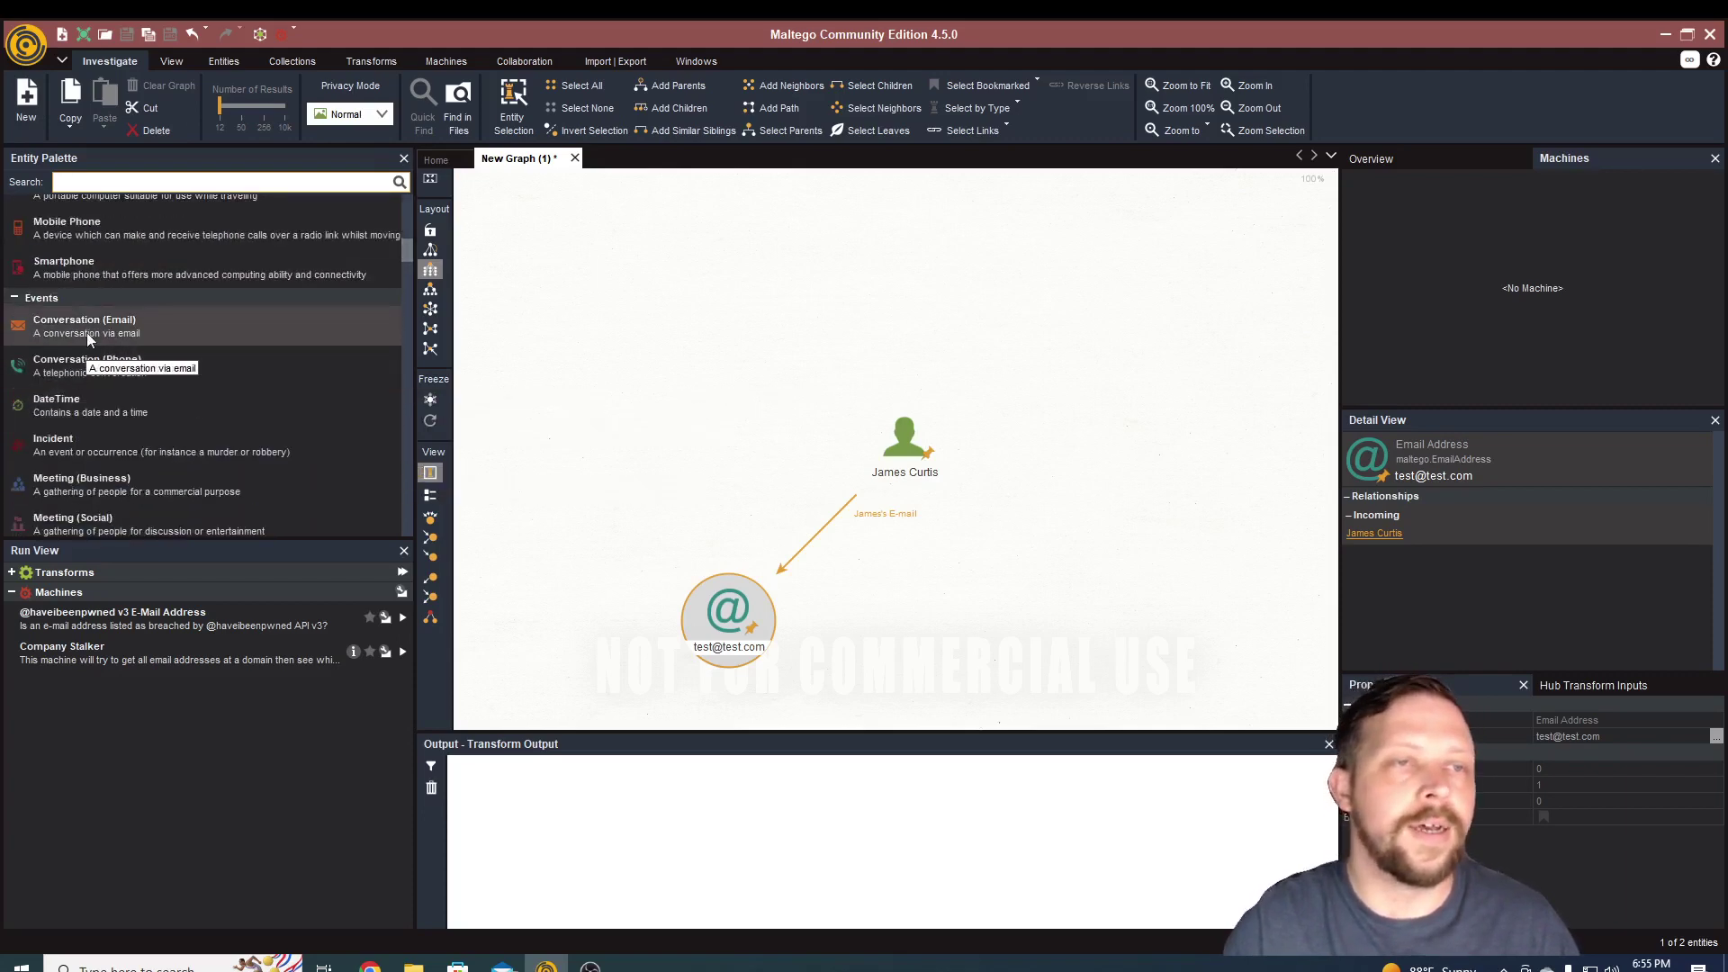
scroll(87, 332, "down", 3)
scroll(104, 454, "down", 2)
scroll(104, 452, "up", 5)
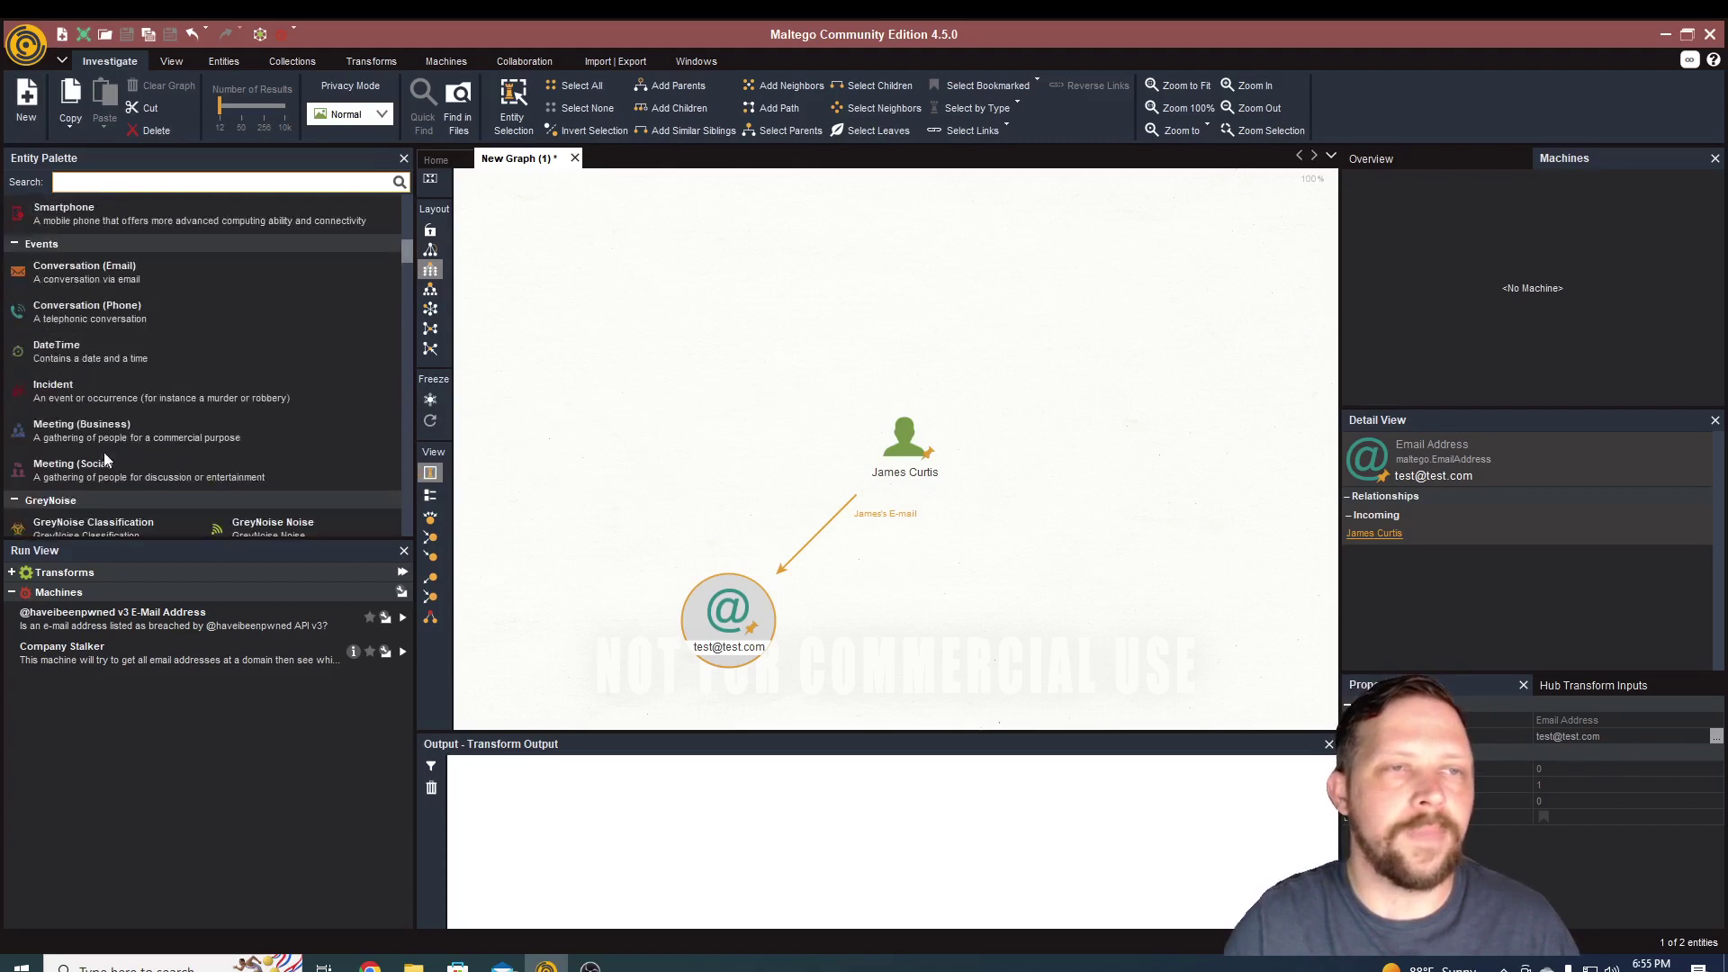
- Place an HTC Smartphone entity right of the email and link the Person to it with a phone label
left_click_drag(57, 255, 1018, 581)
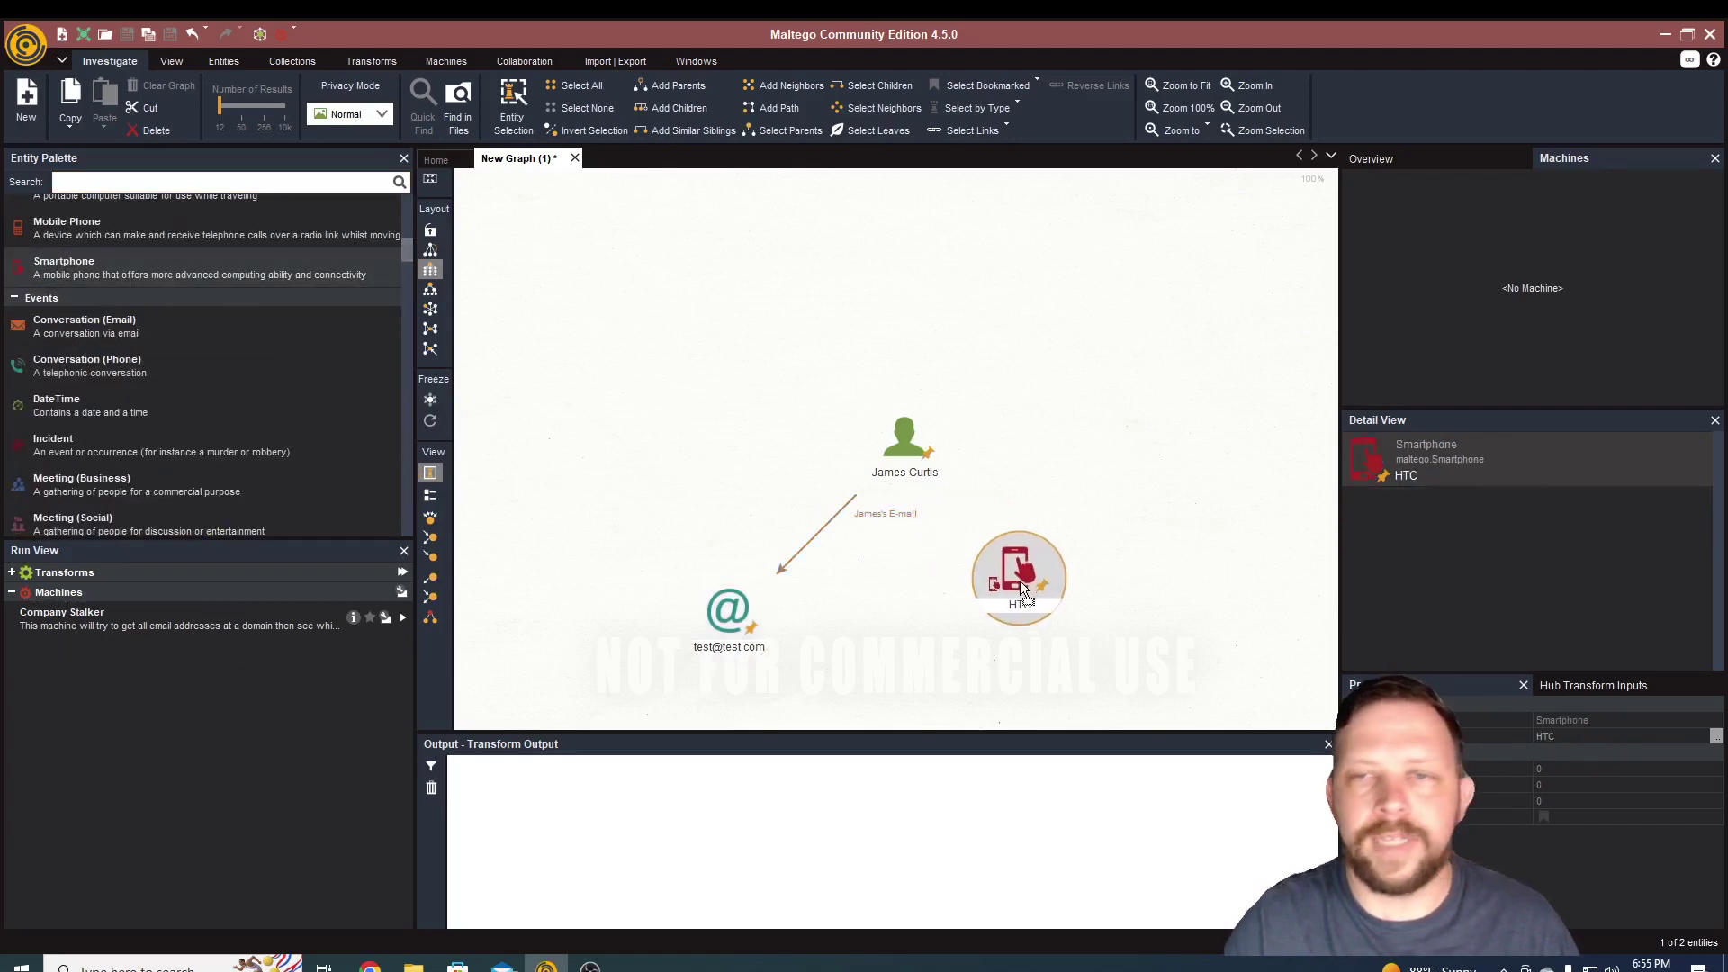
left_click(1013, 615)
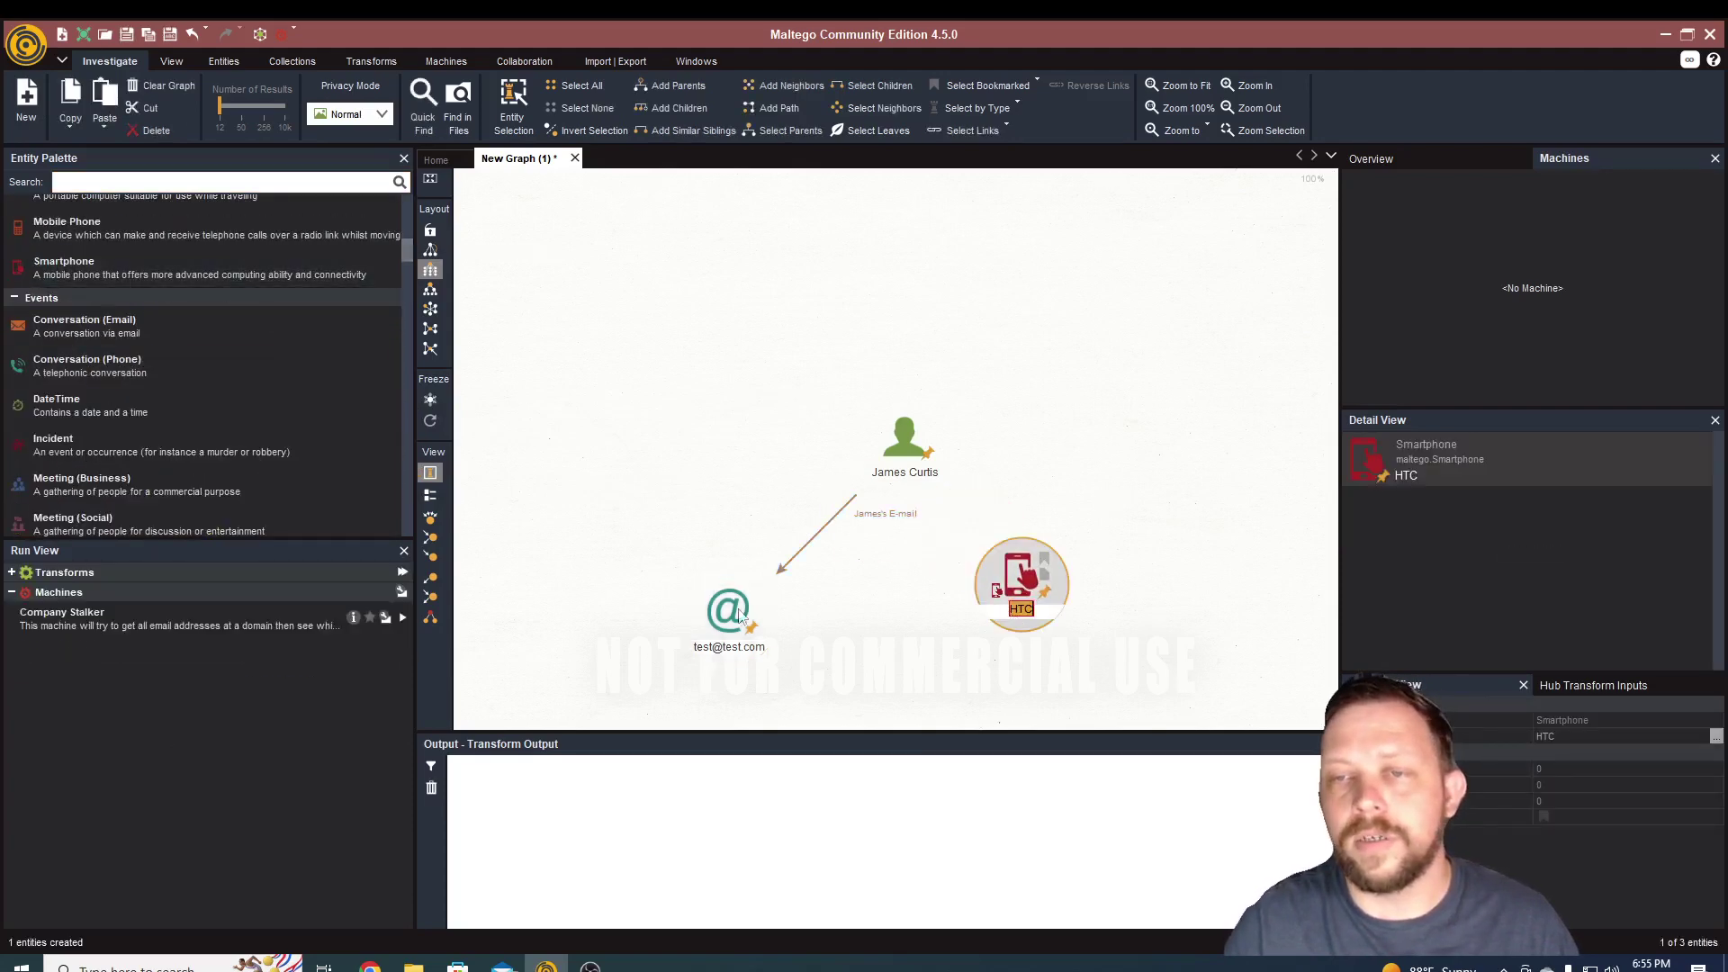
left_click(900, 439)
left_click(1017, 581)
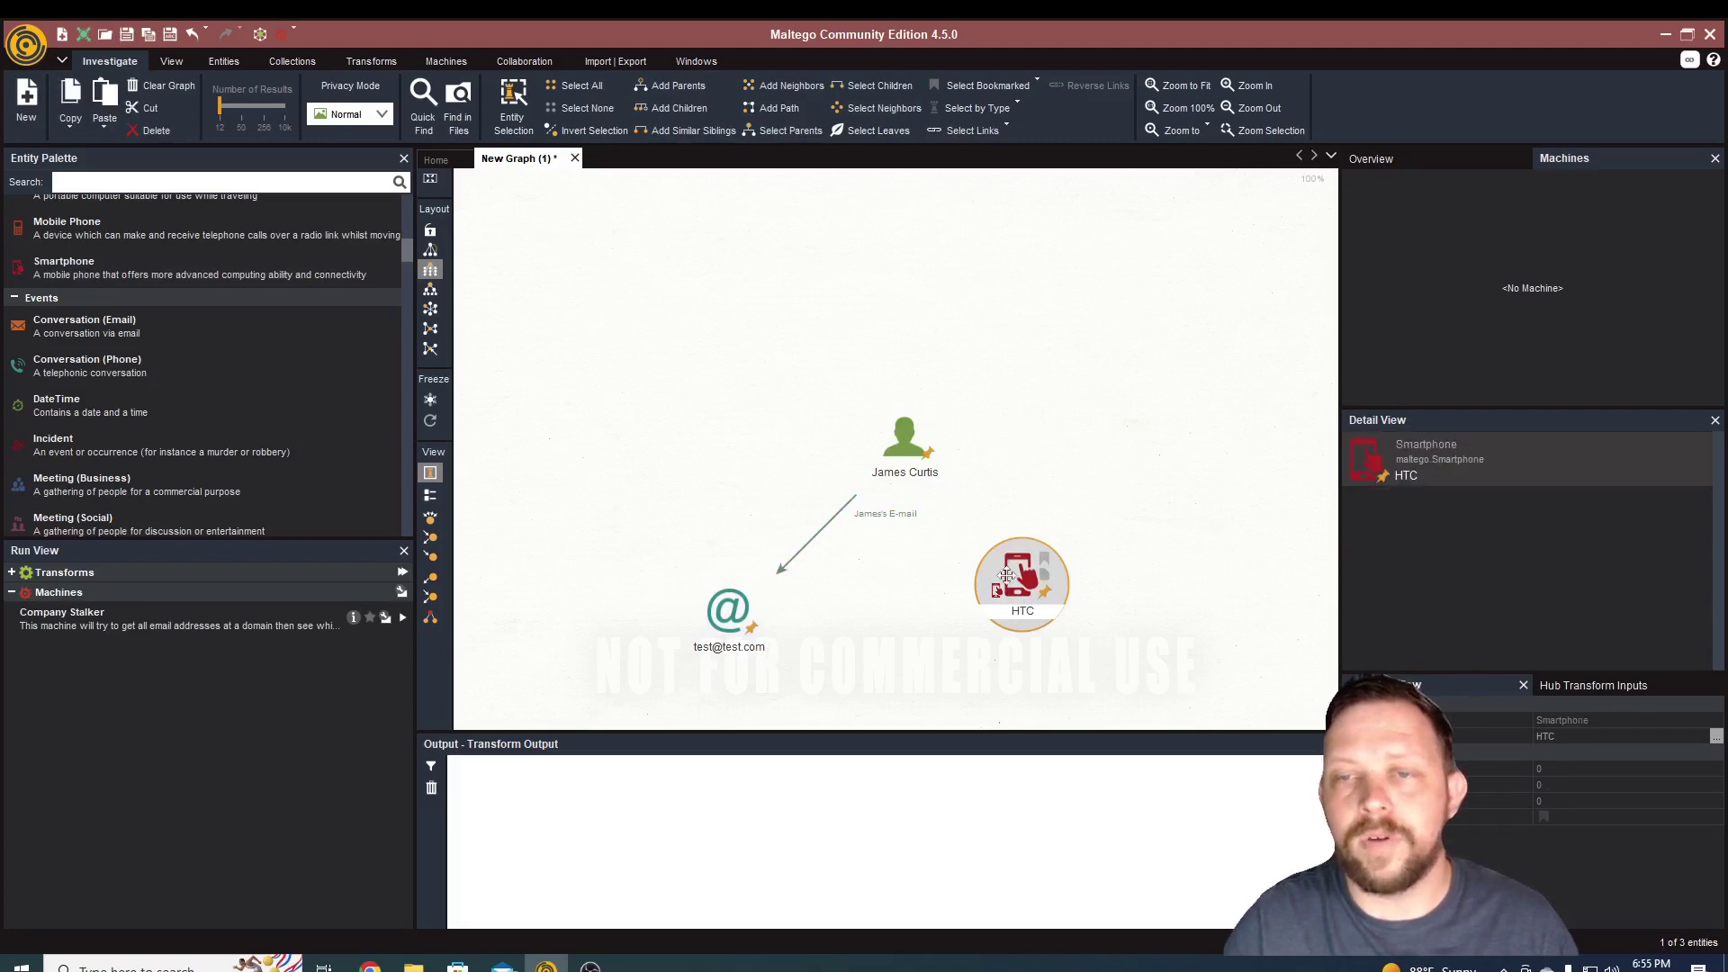
left_click(1033, 455)
left_click_drag(905, 441, 1017, 581)
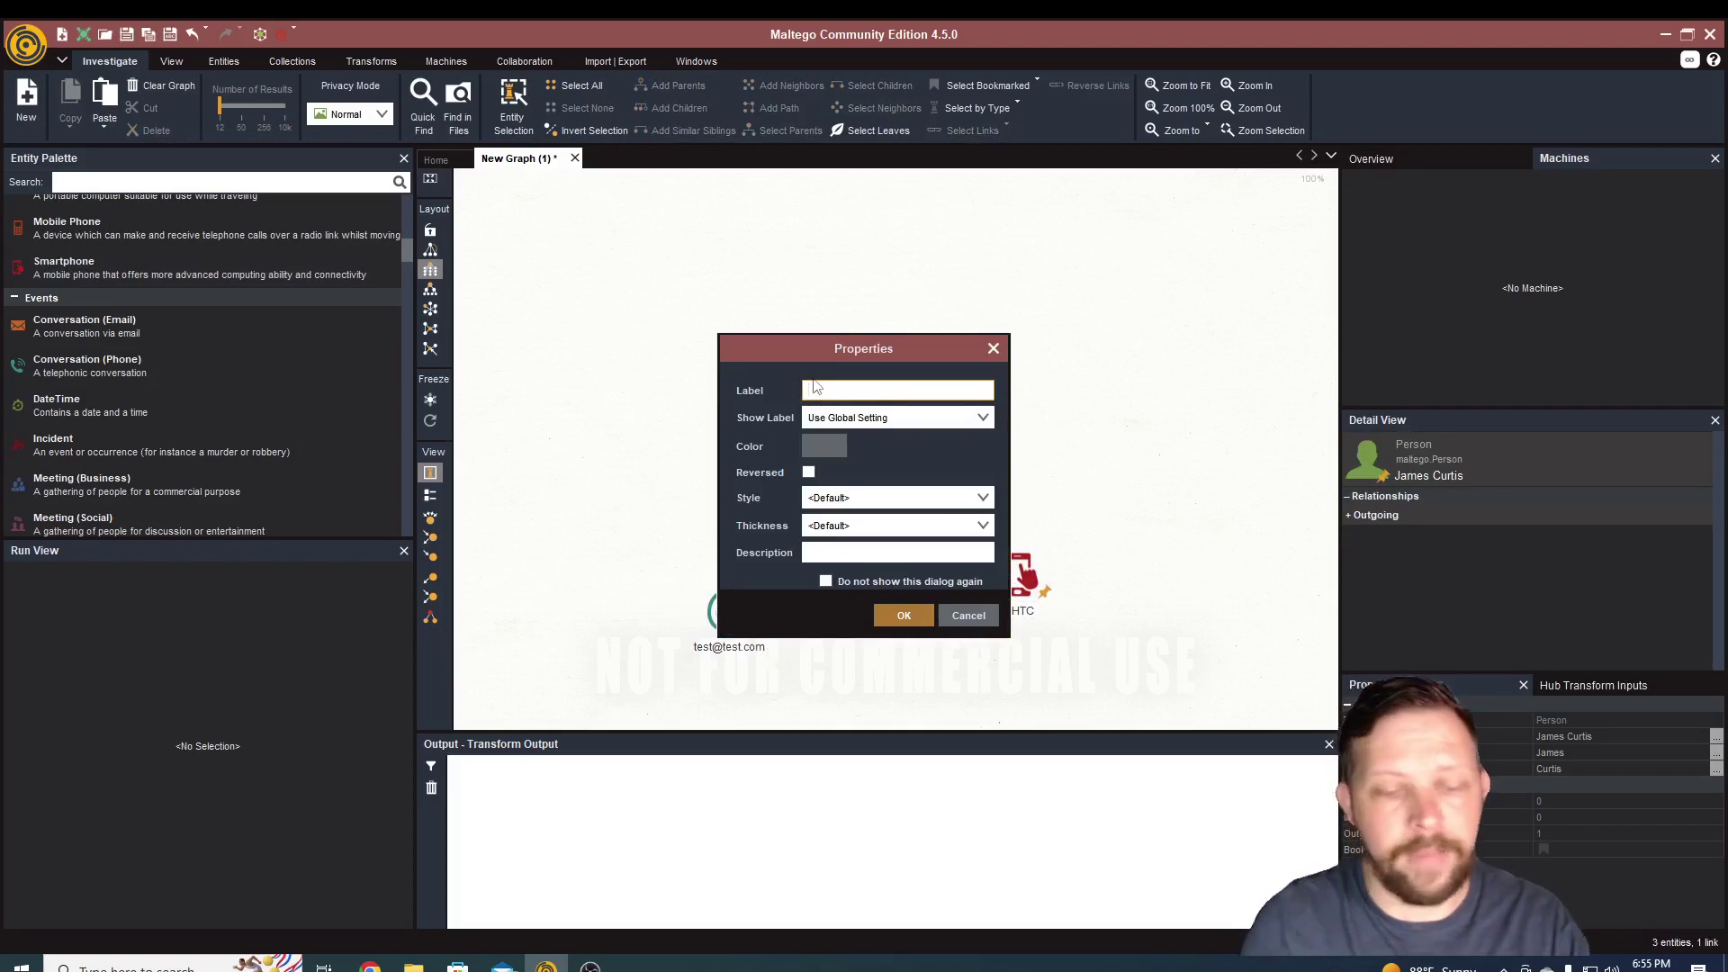
type("James")
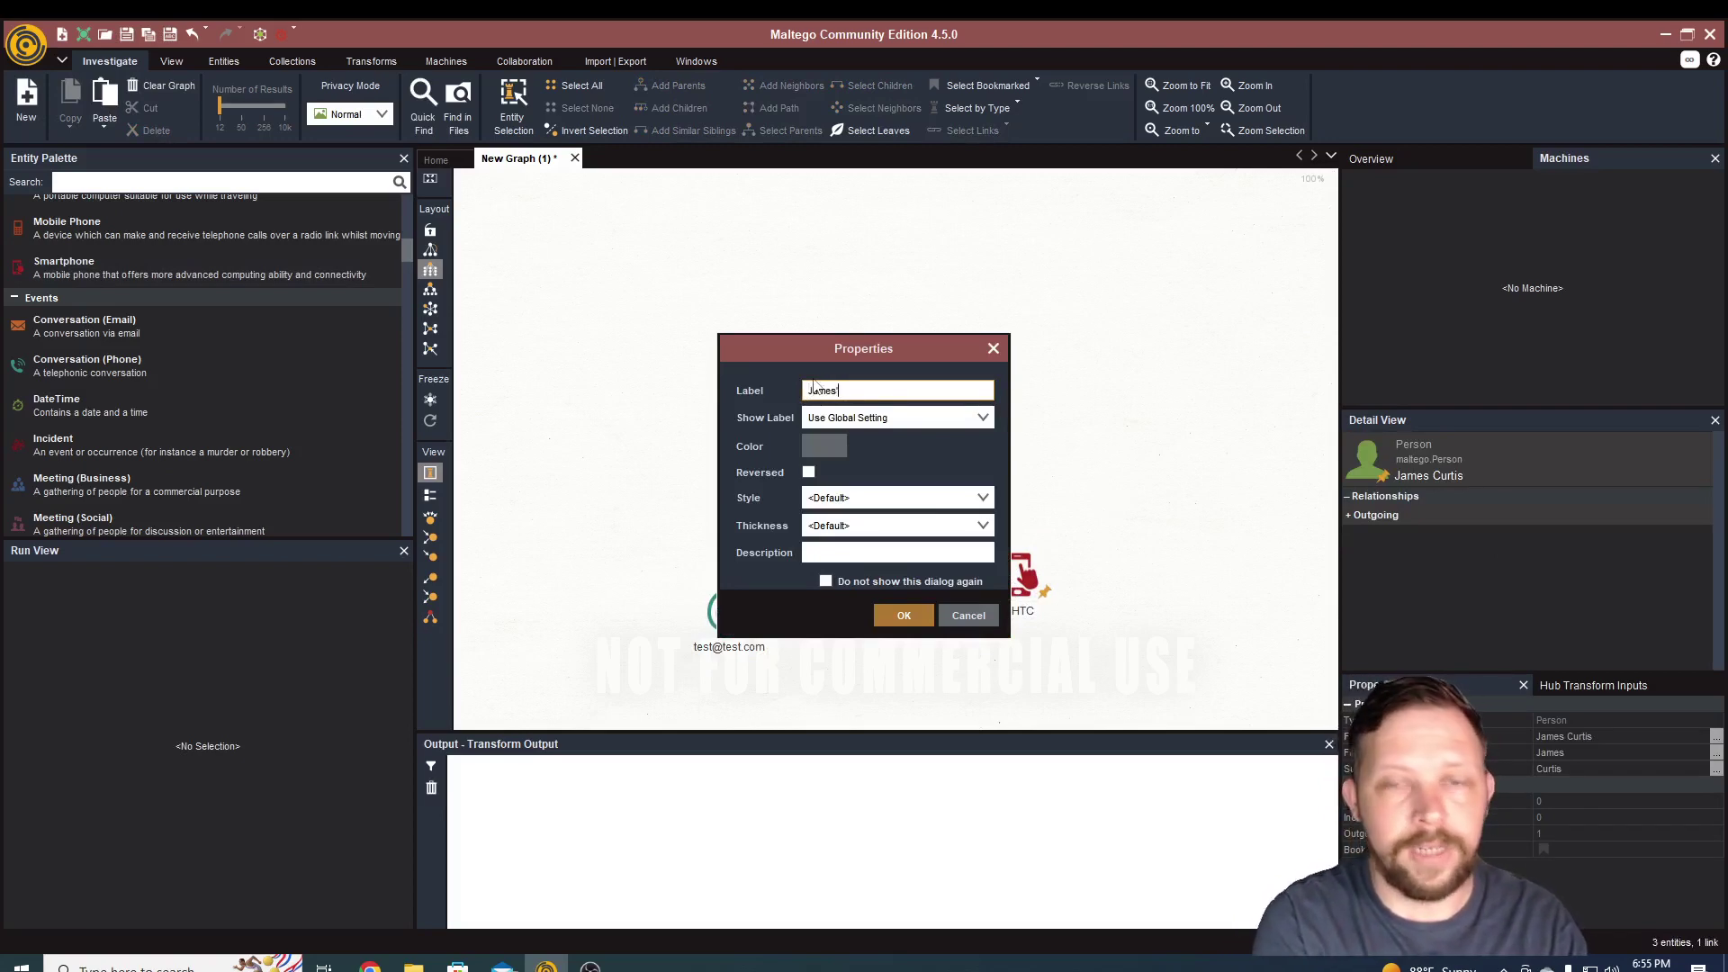
type("'s Phone")
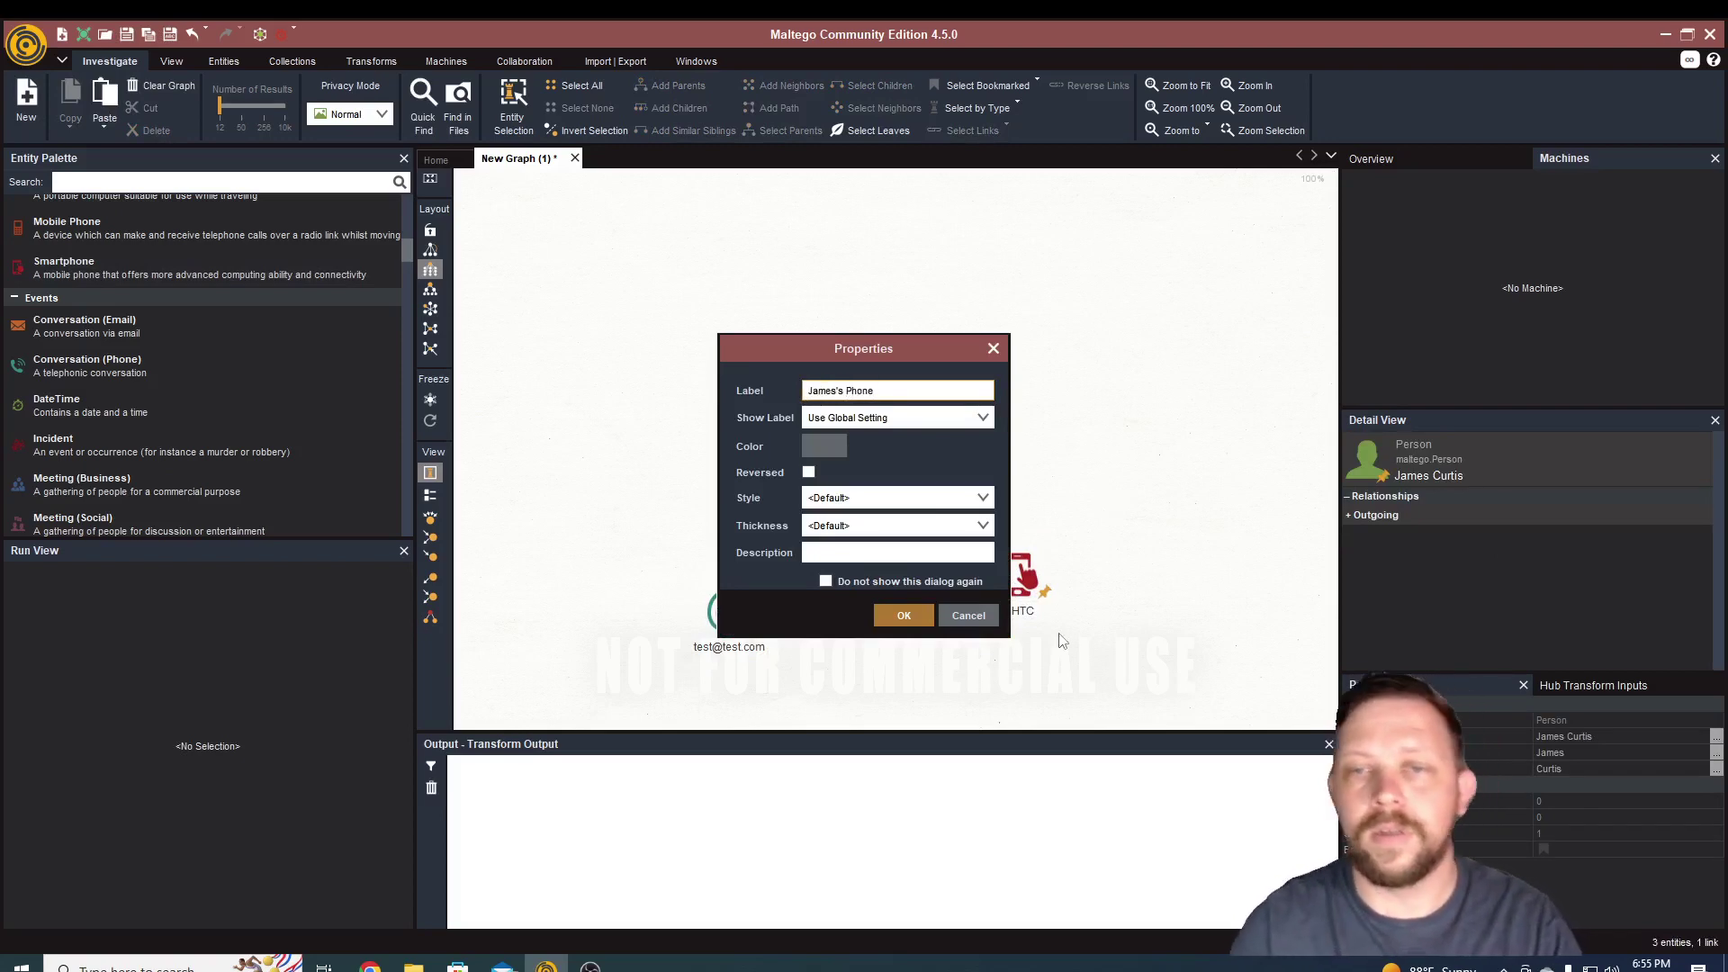
left_click(903, 616)
- Move the HTC smartphone down and to the right so the two links spread apart
left_click(1024, 584)
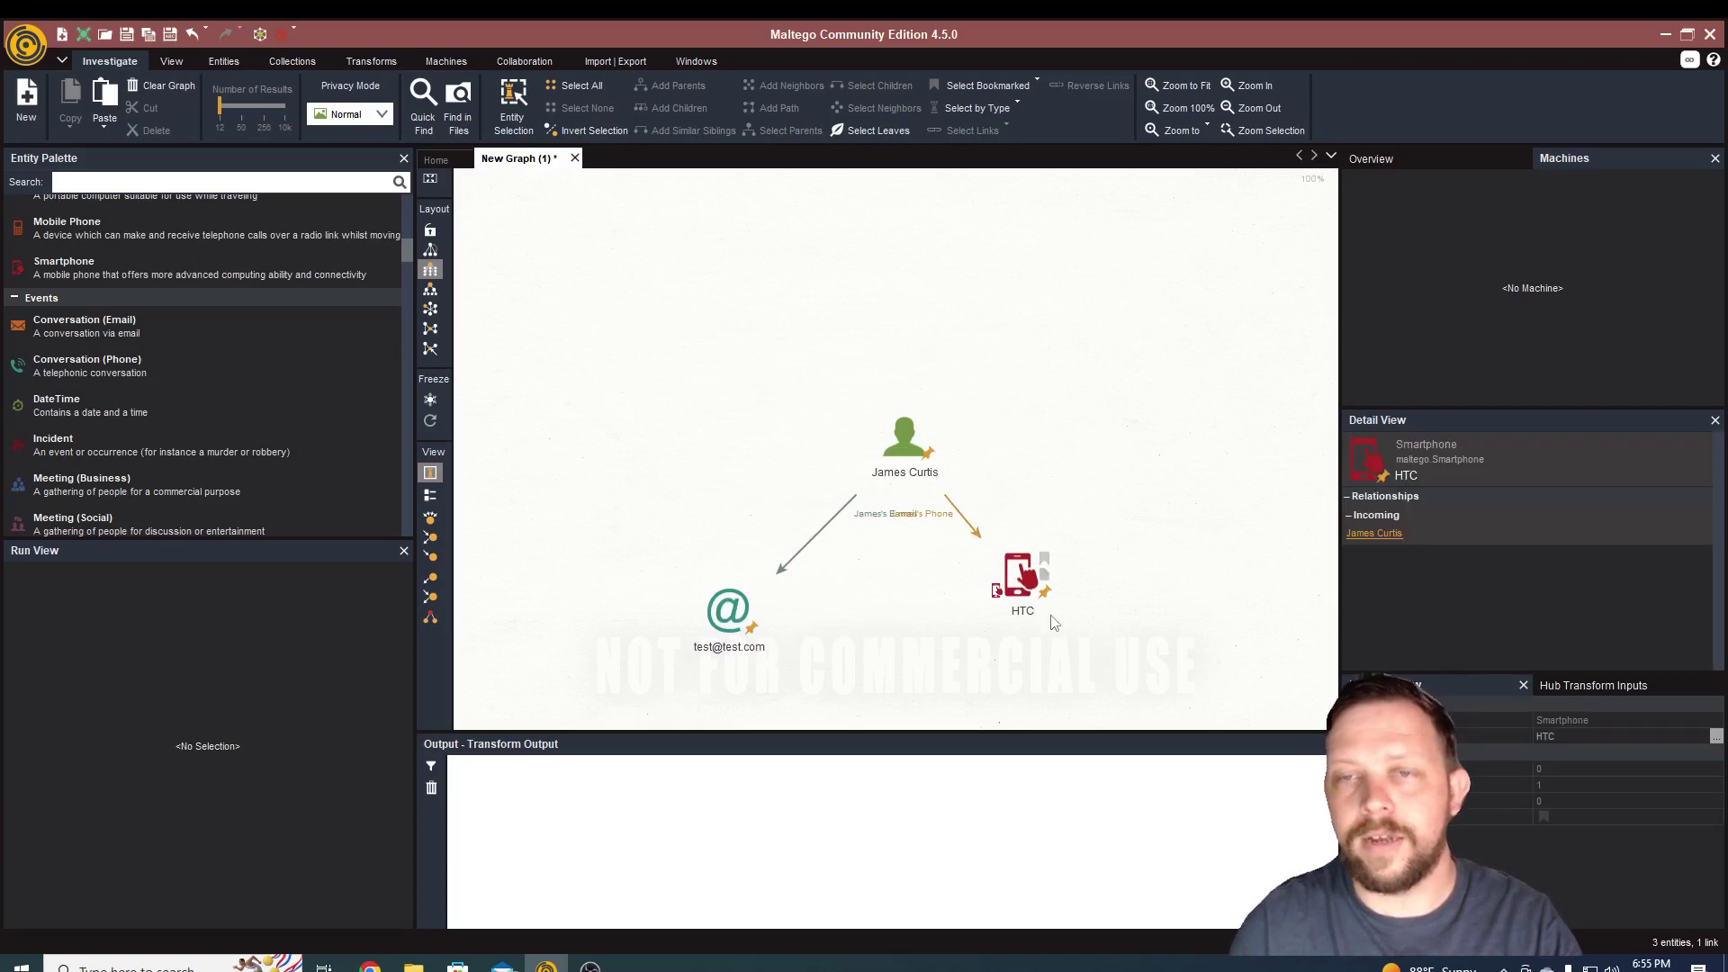
left_click(1071, 517)
left_click(1021, 609)
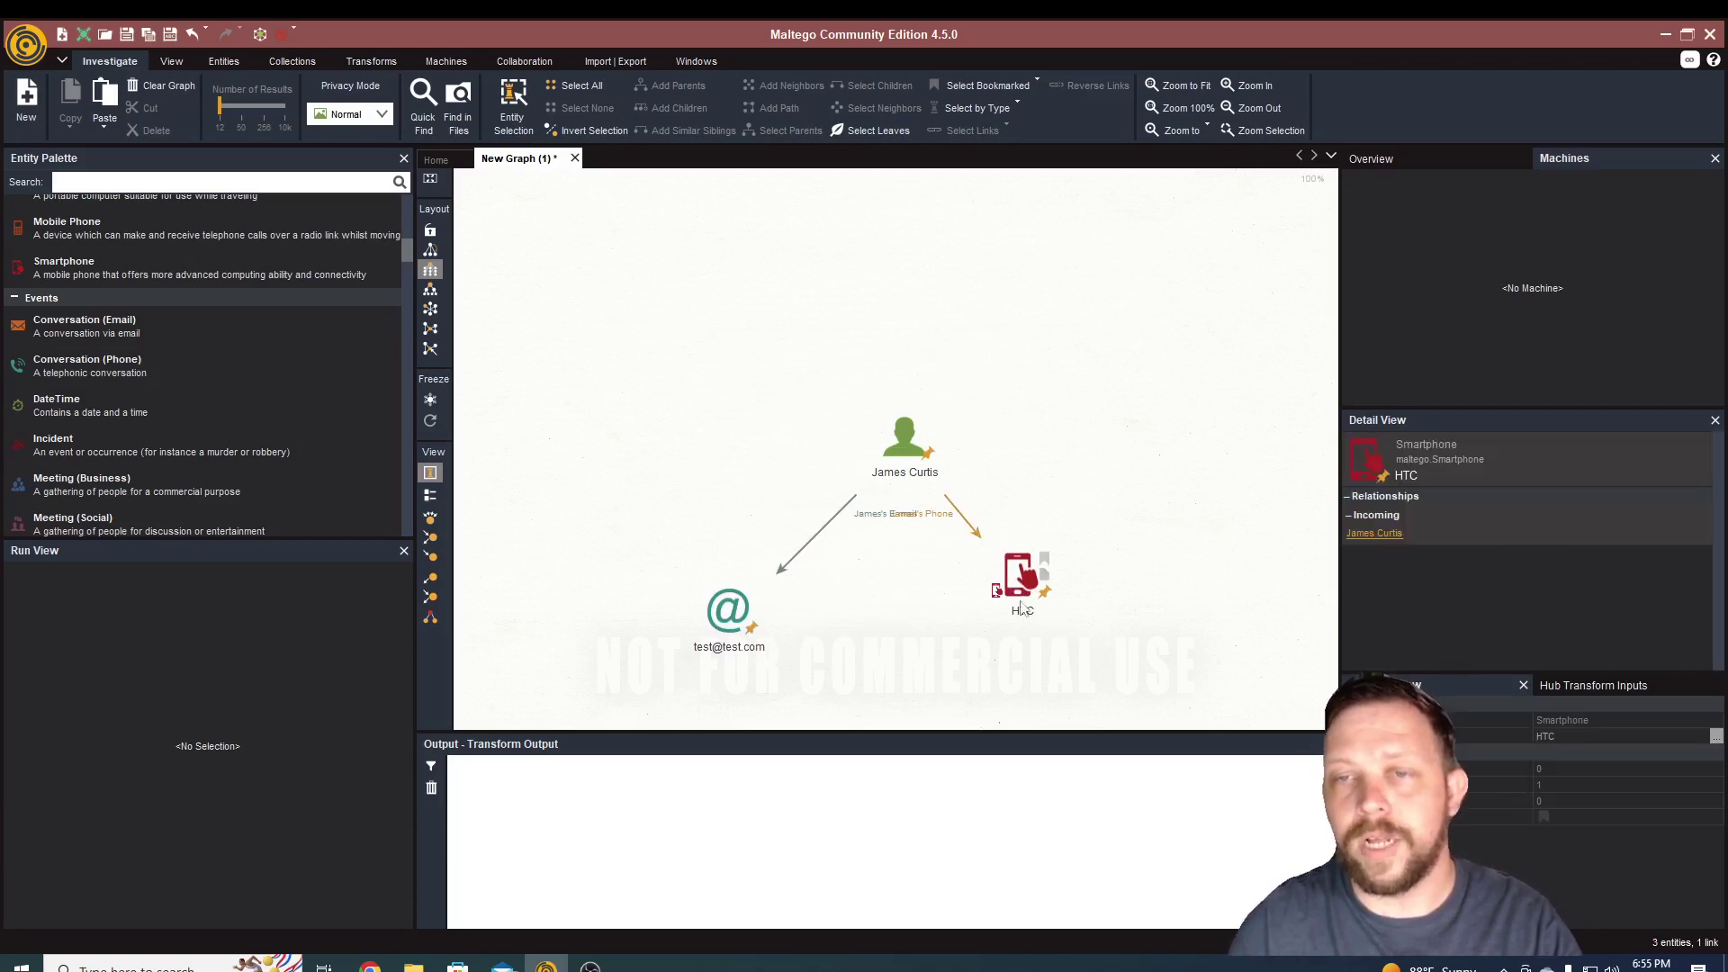
left_click_drag(1021, 581, 1149, 604)
left_click(810, 360)
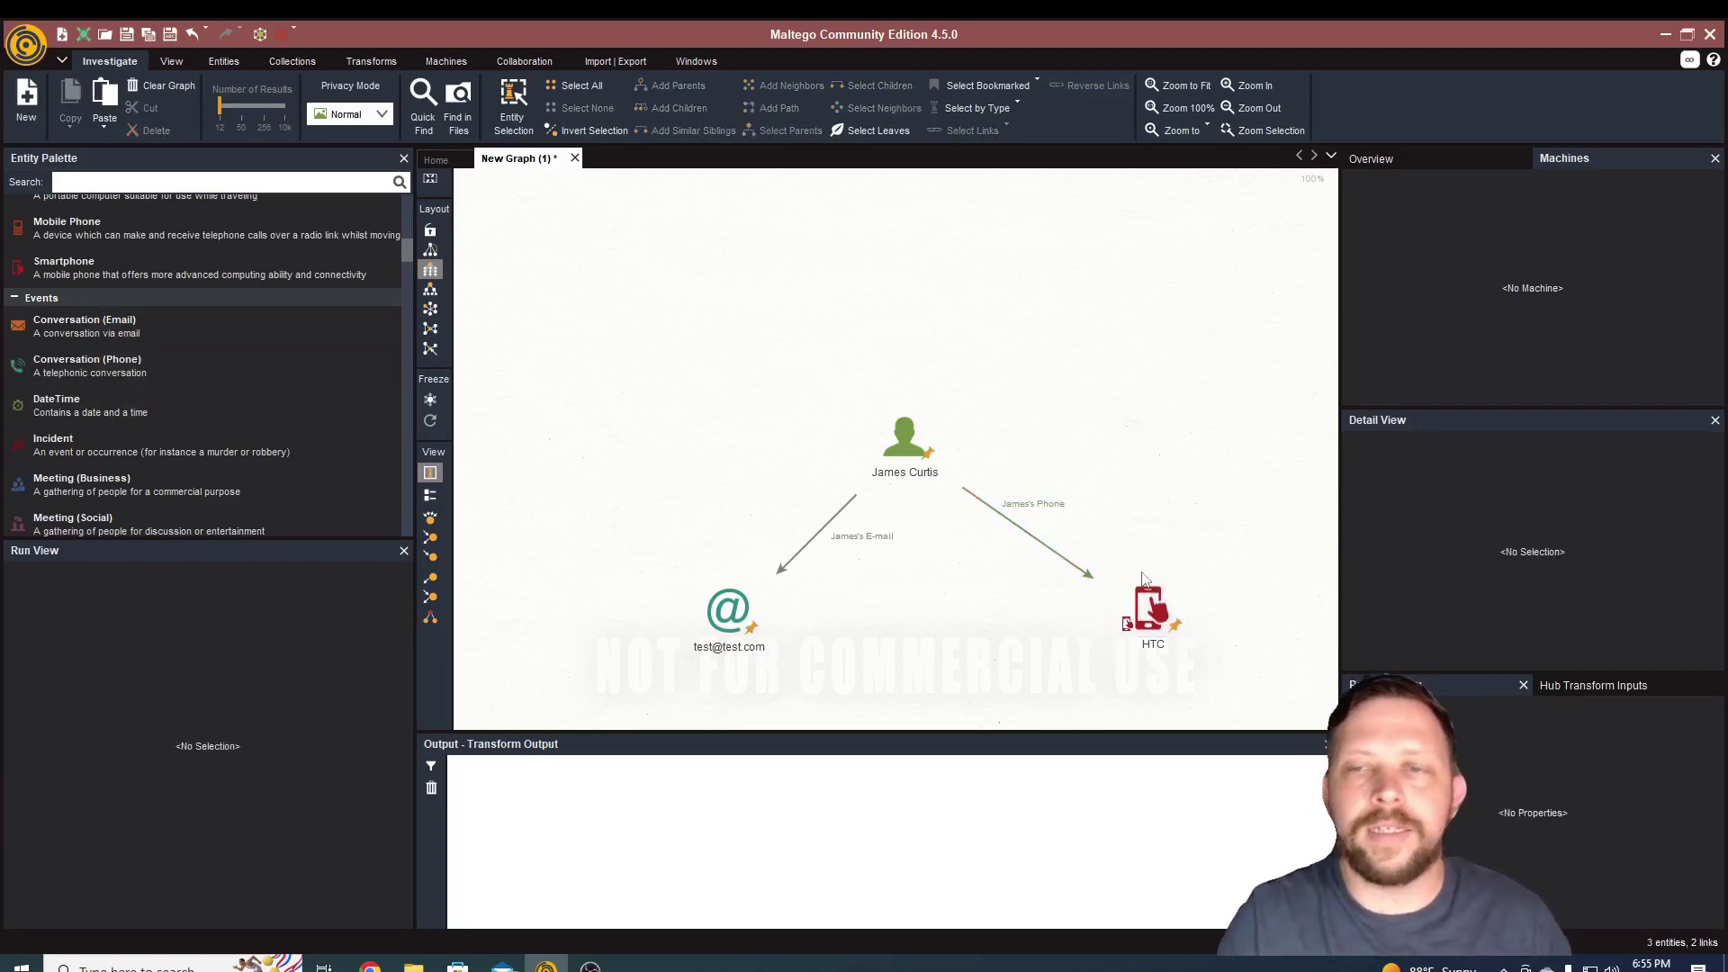
right_click(729, 609)
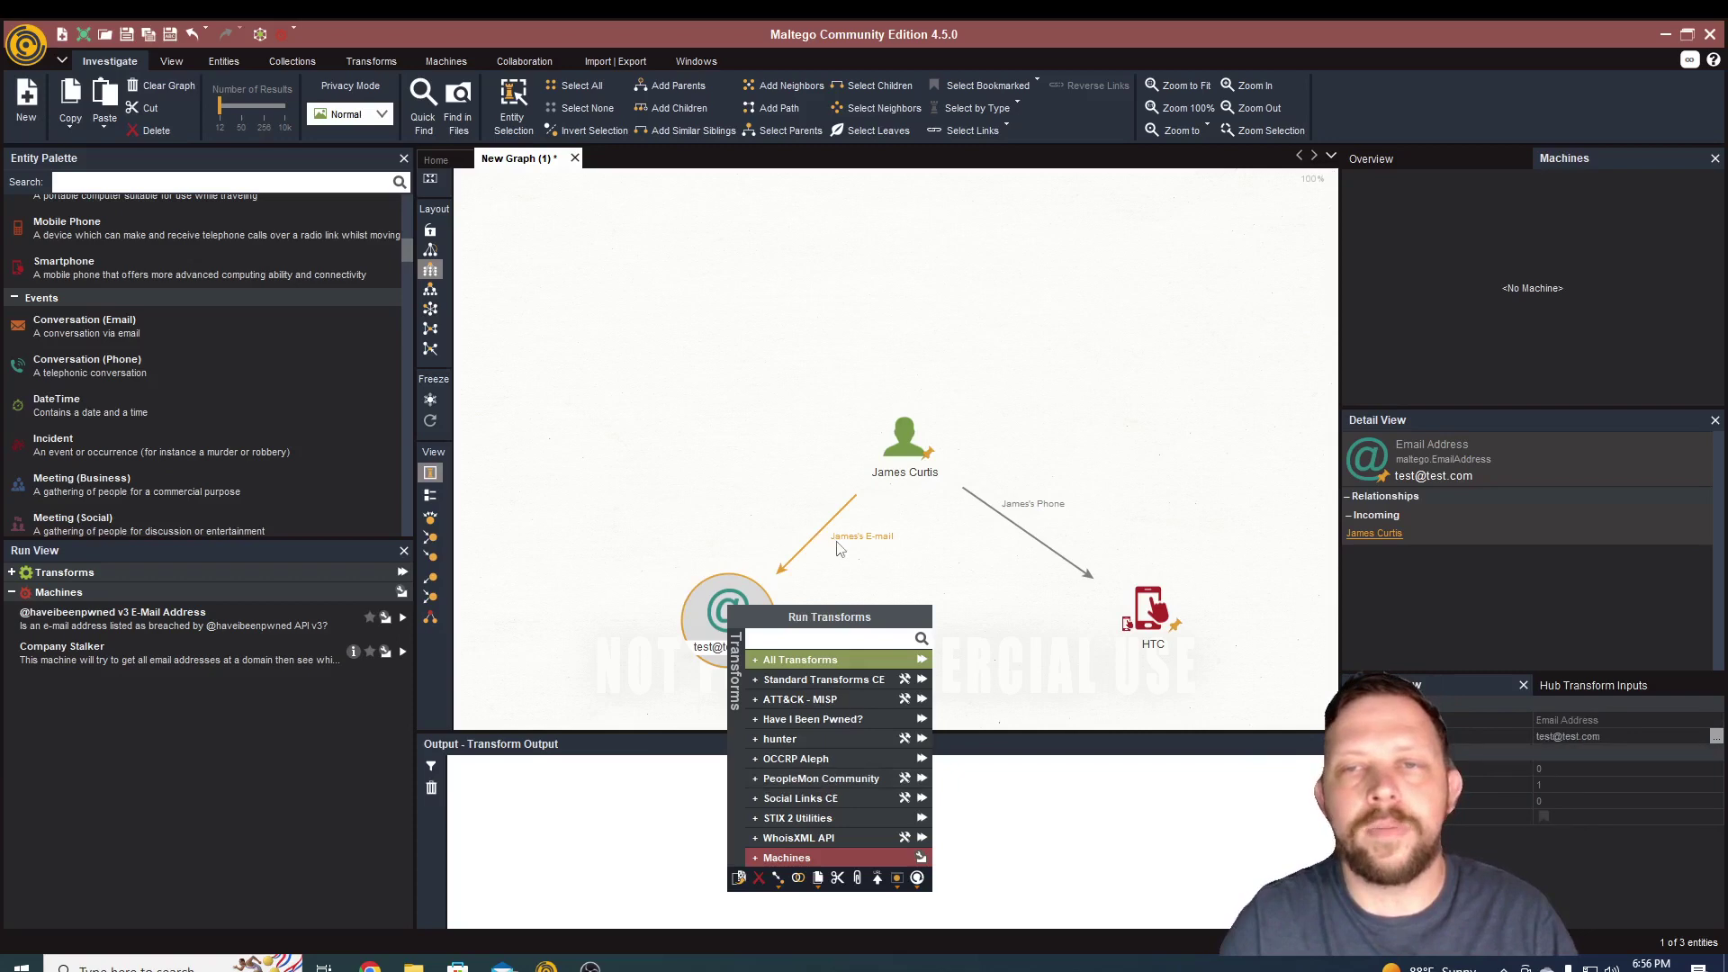
left_click(140, 429)
scroll(159, 347, "down", 1)
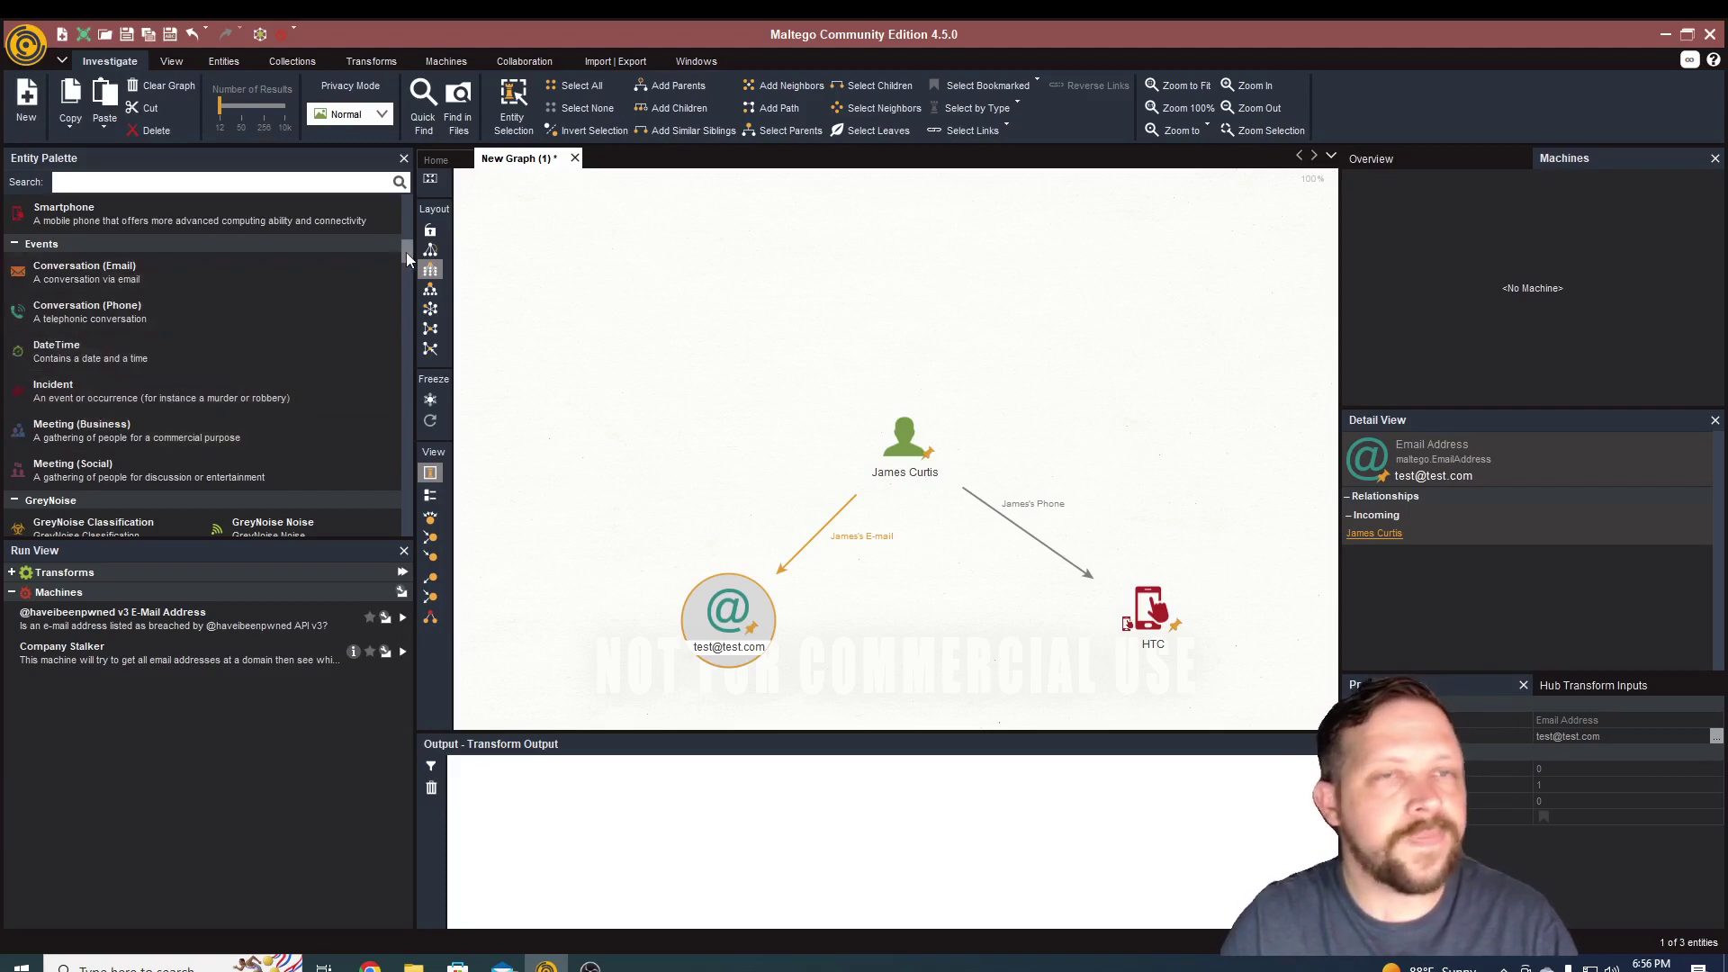
left_click_drag(406, 252, 406, 297)
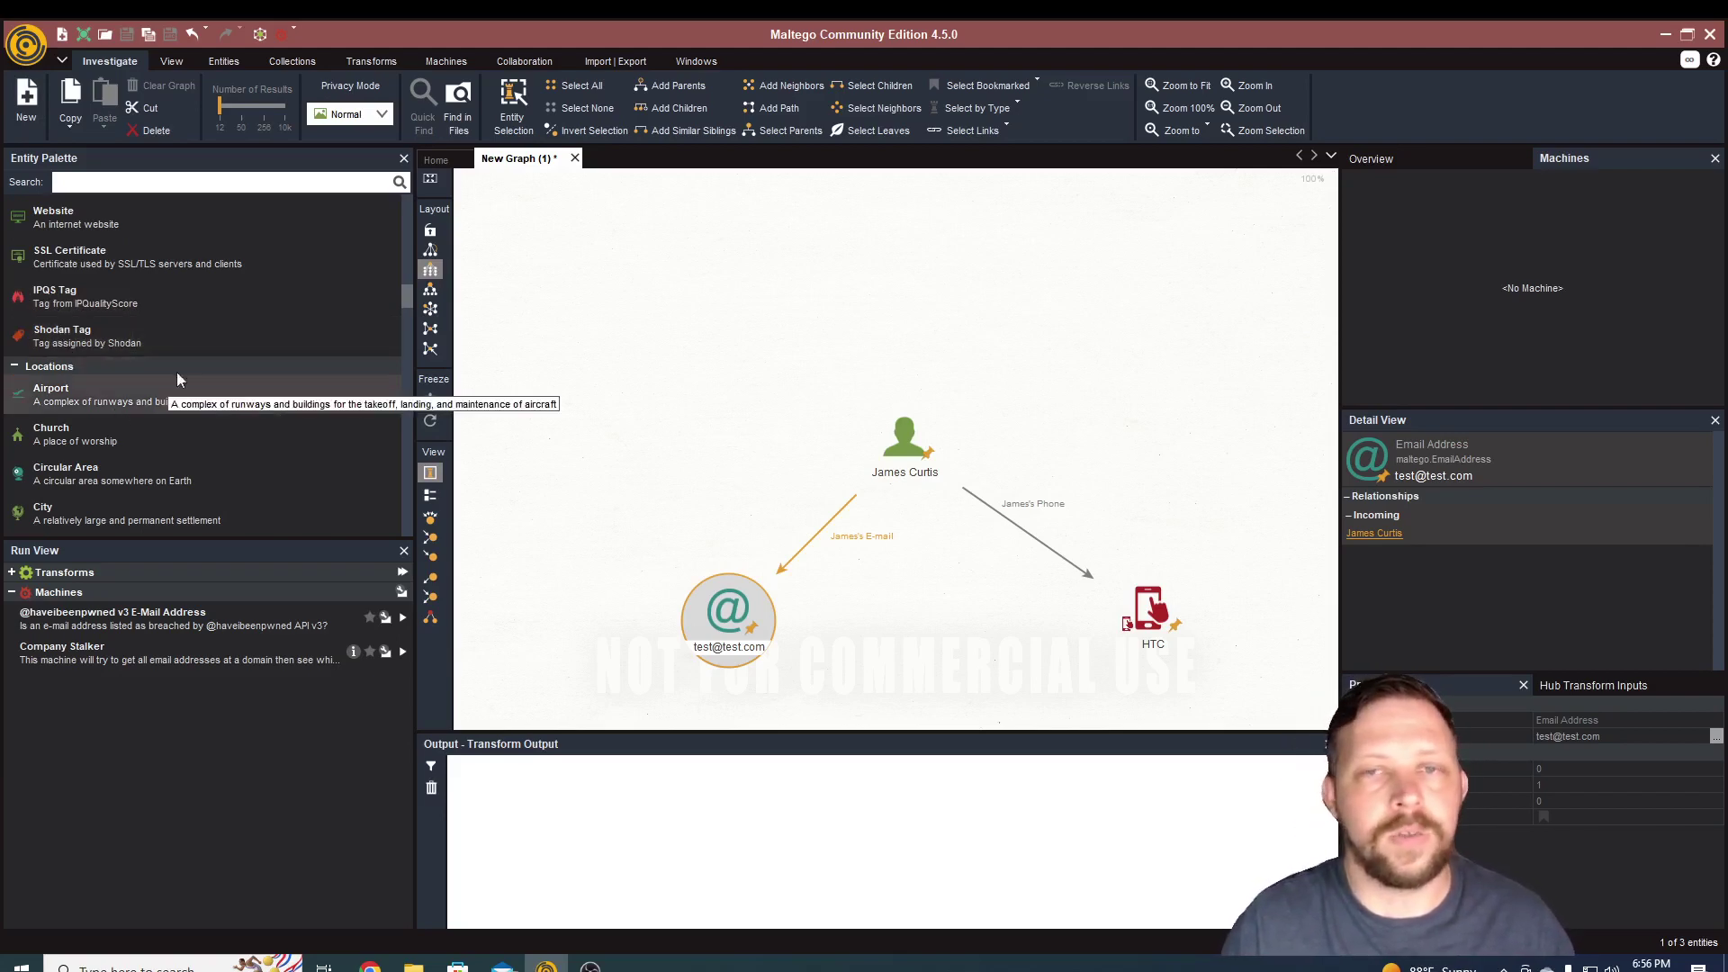
left_click(877, 482)
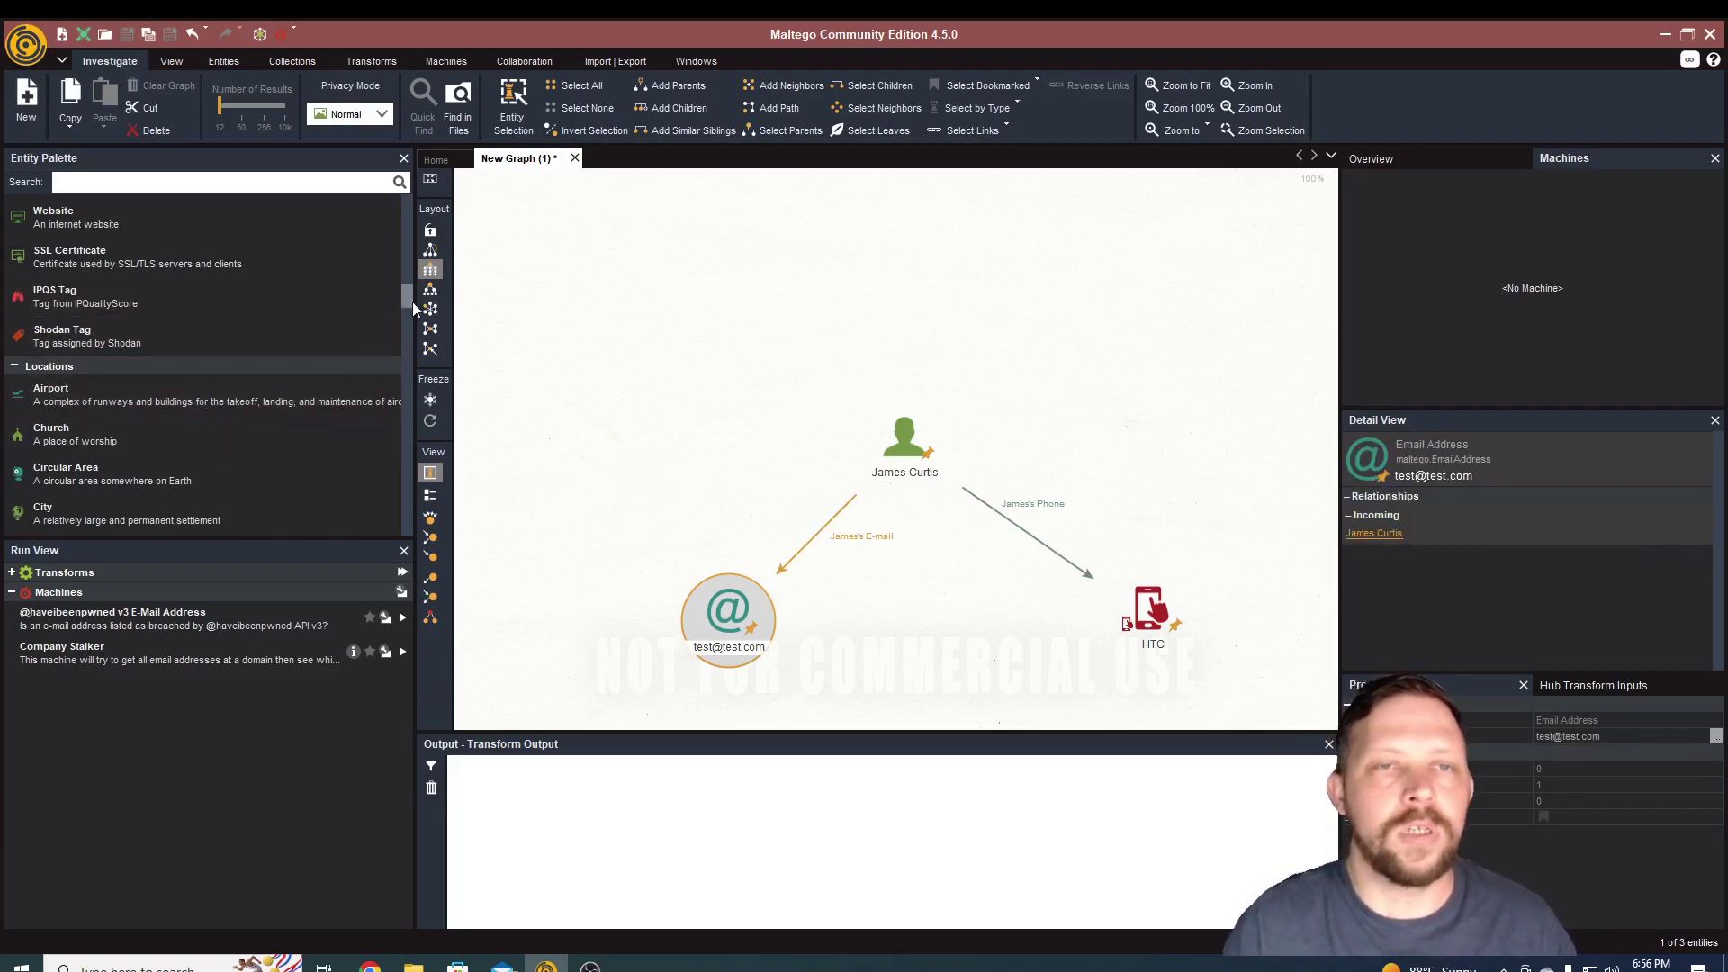
scroll(411, 297, "down", 3)
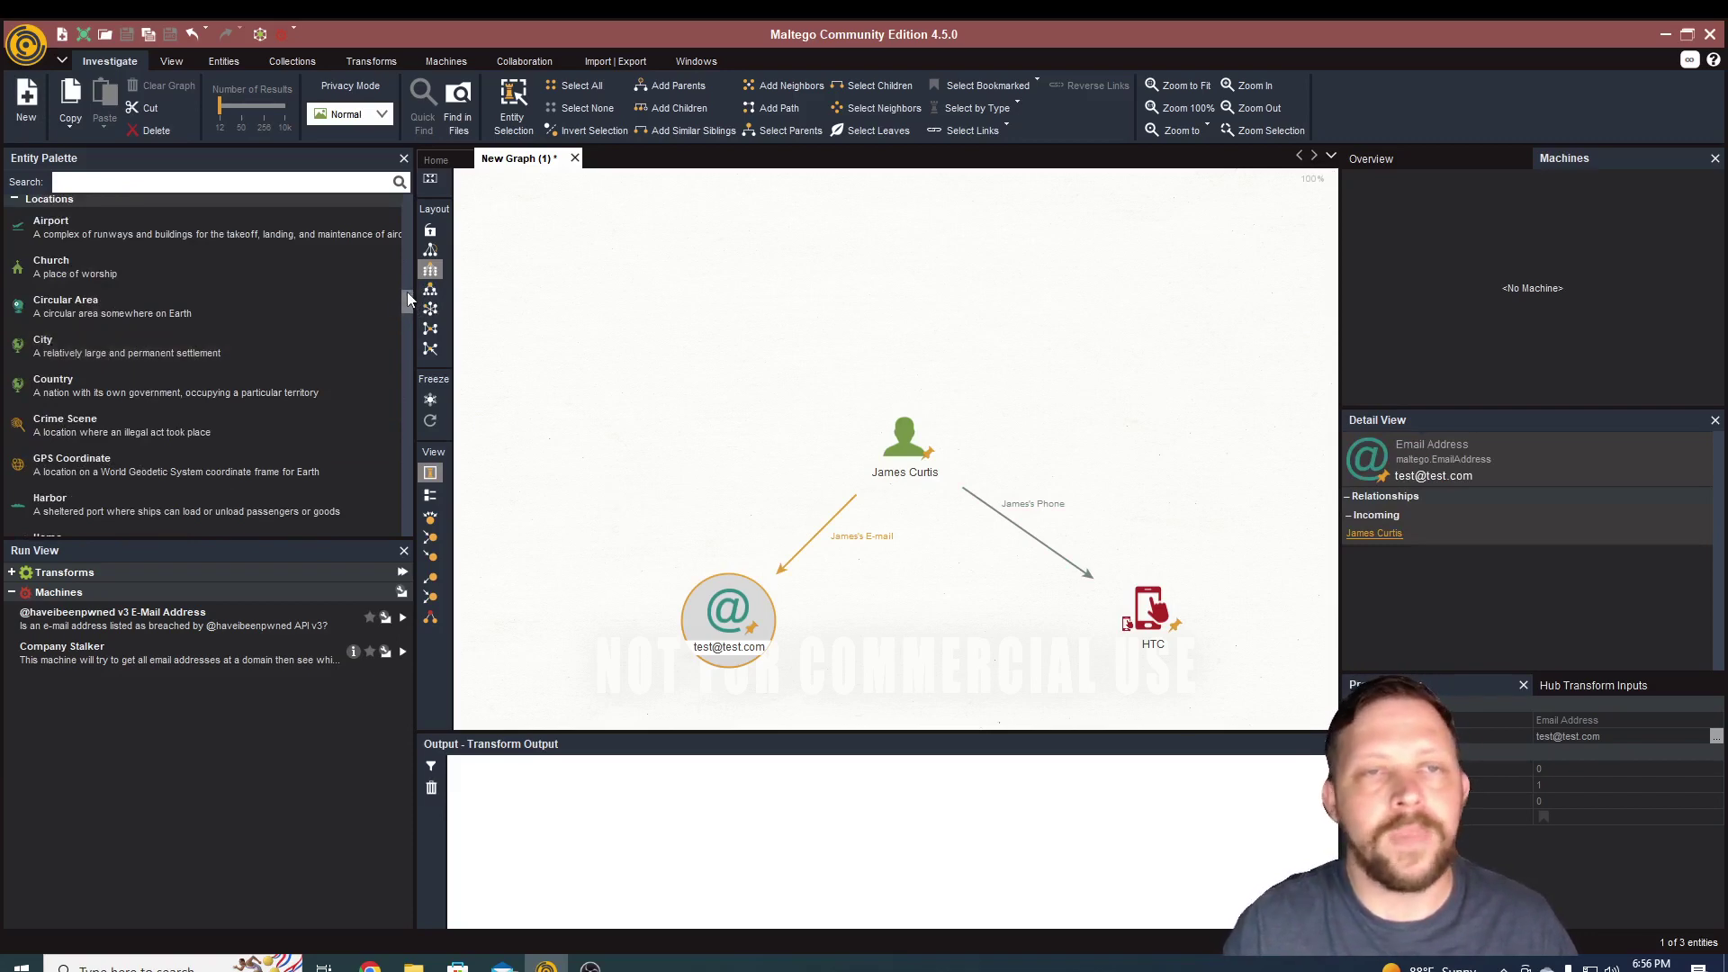
left_click_drag(406, 292, 408, 310)
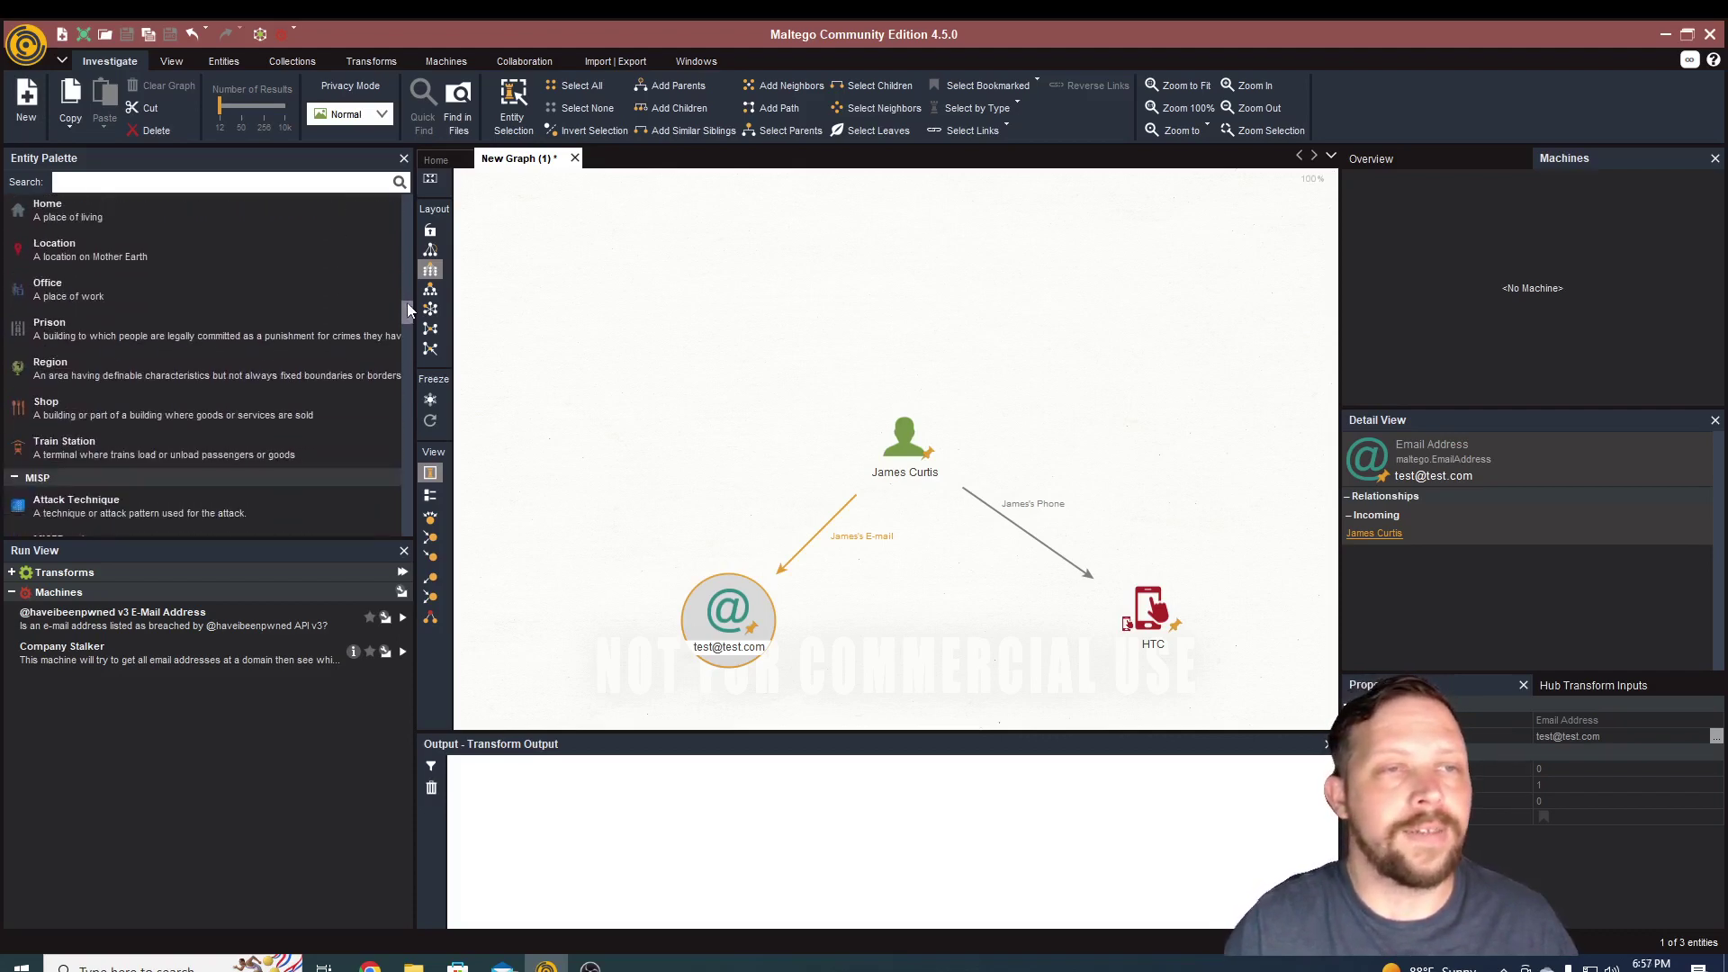
scroll(96, 401, "down", 3)
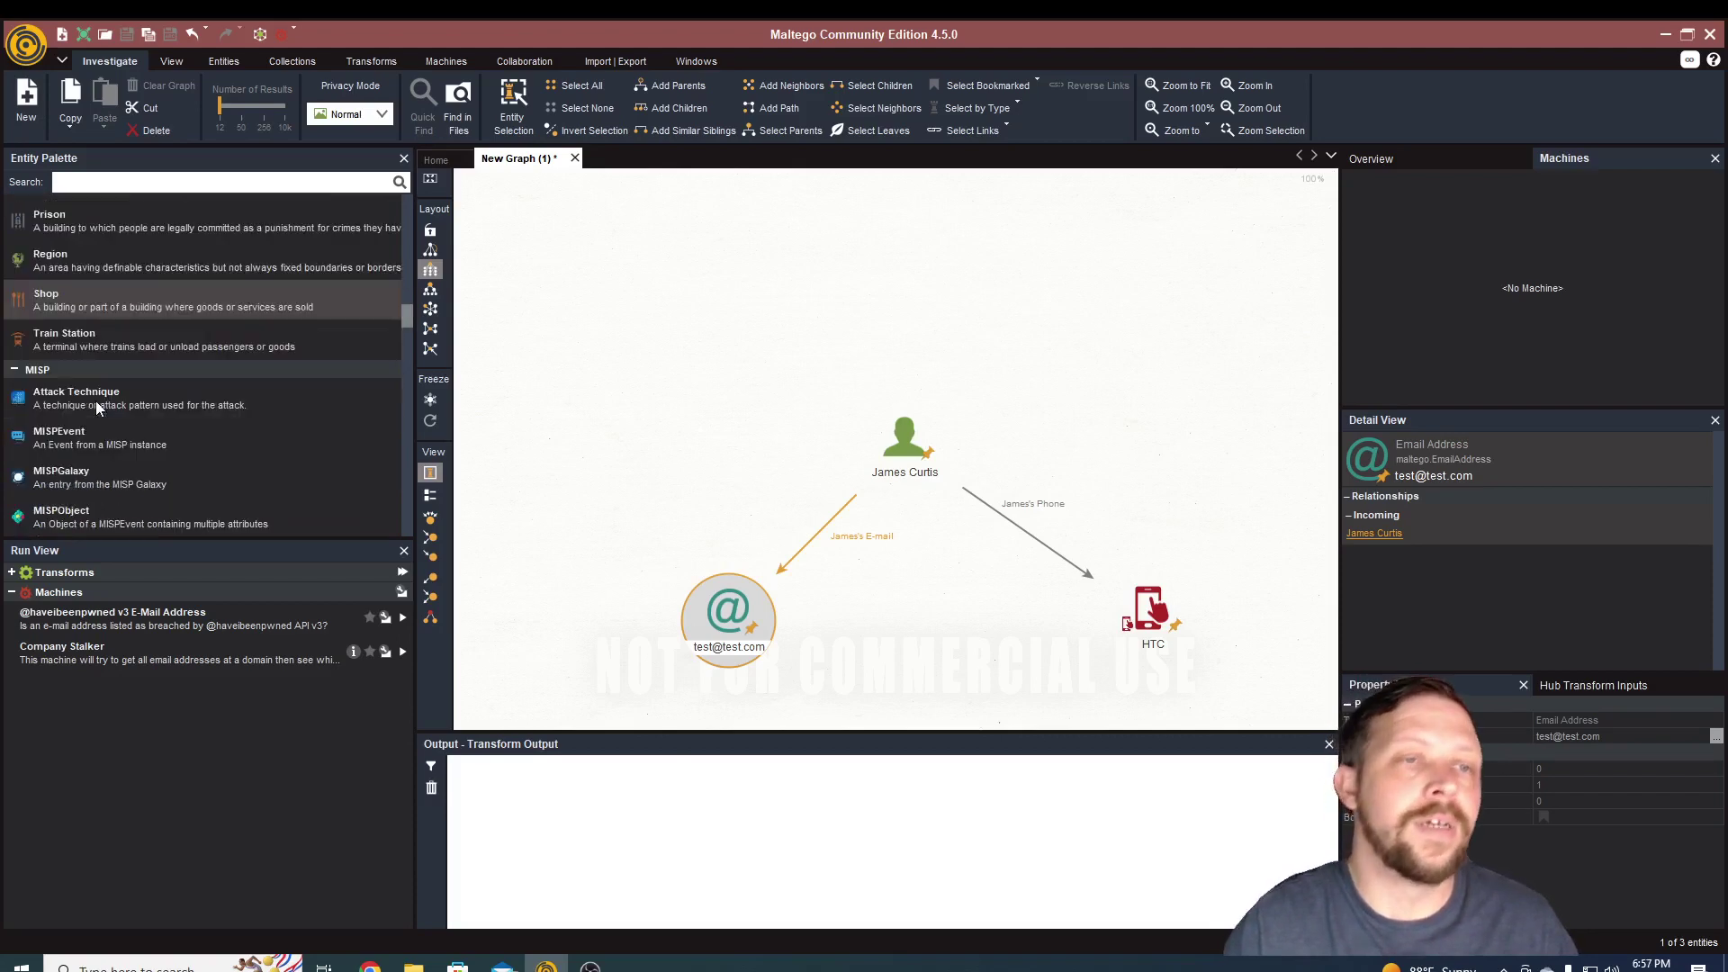
scroll(162, 414, "down", 3)
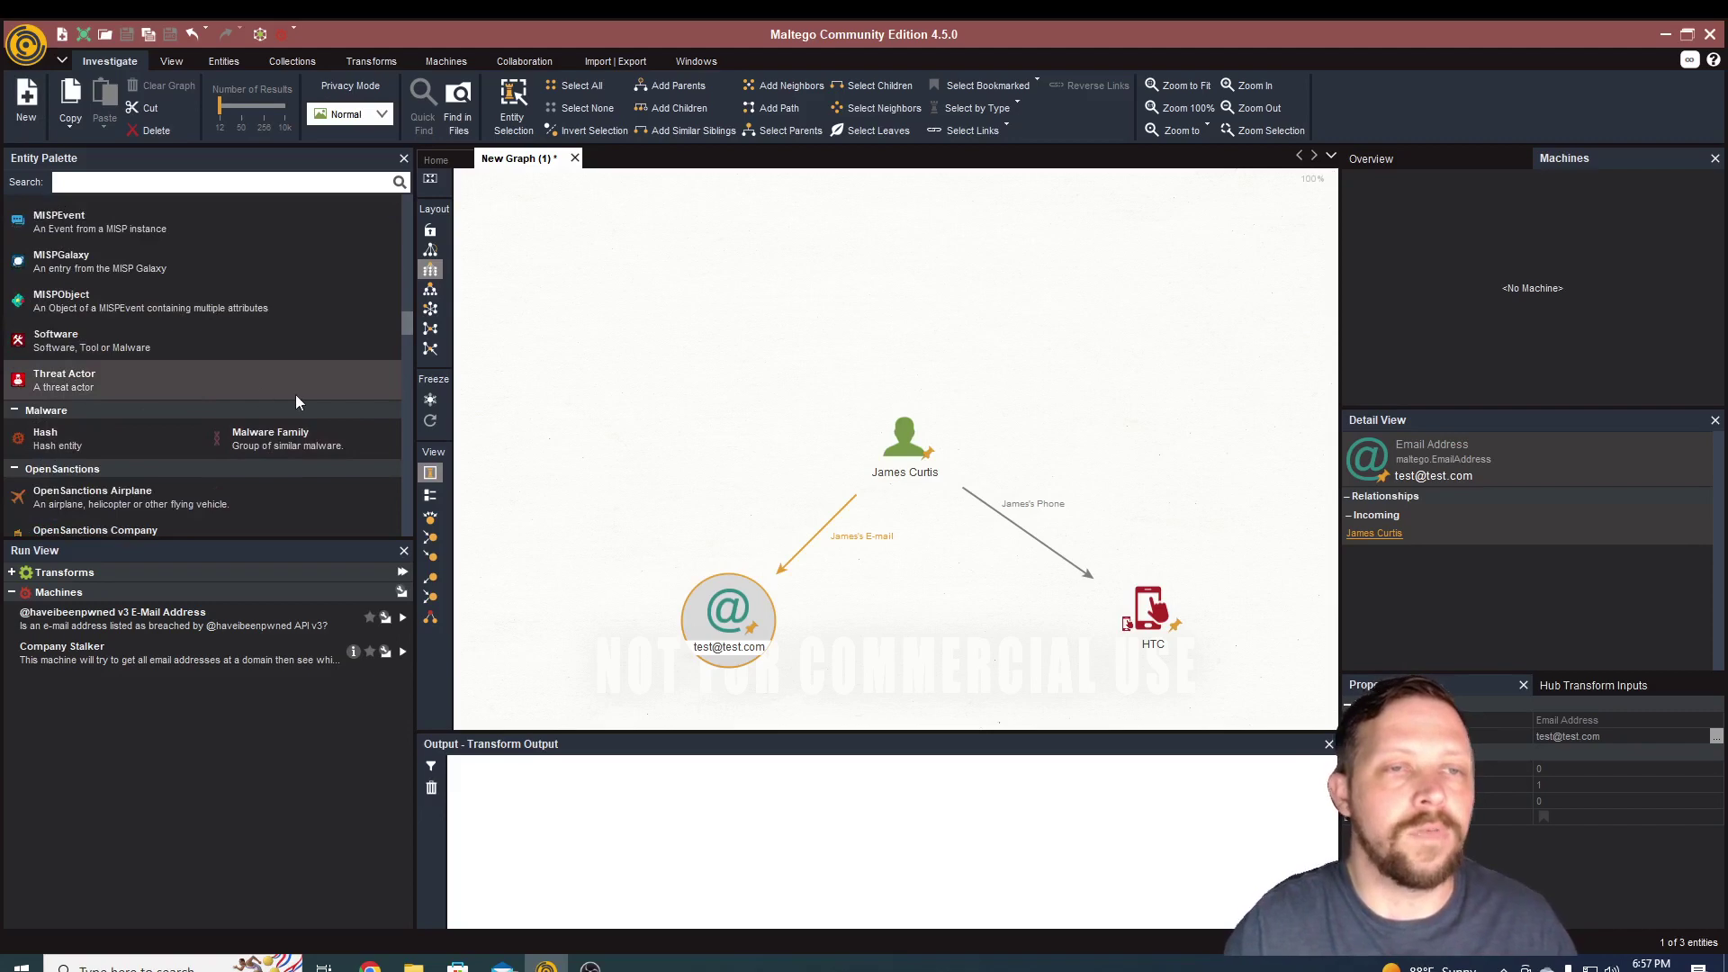
scroll(173, 405, "down", 2)
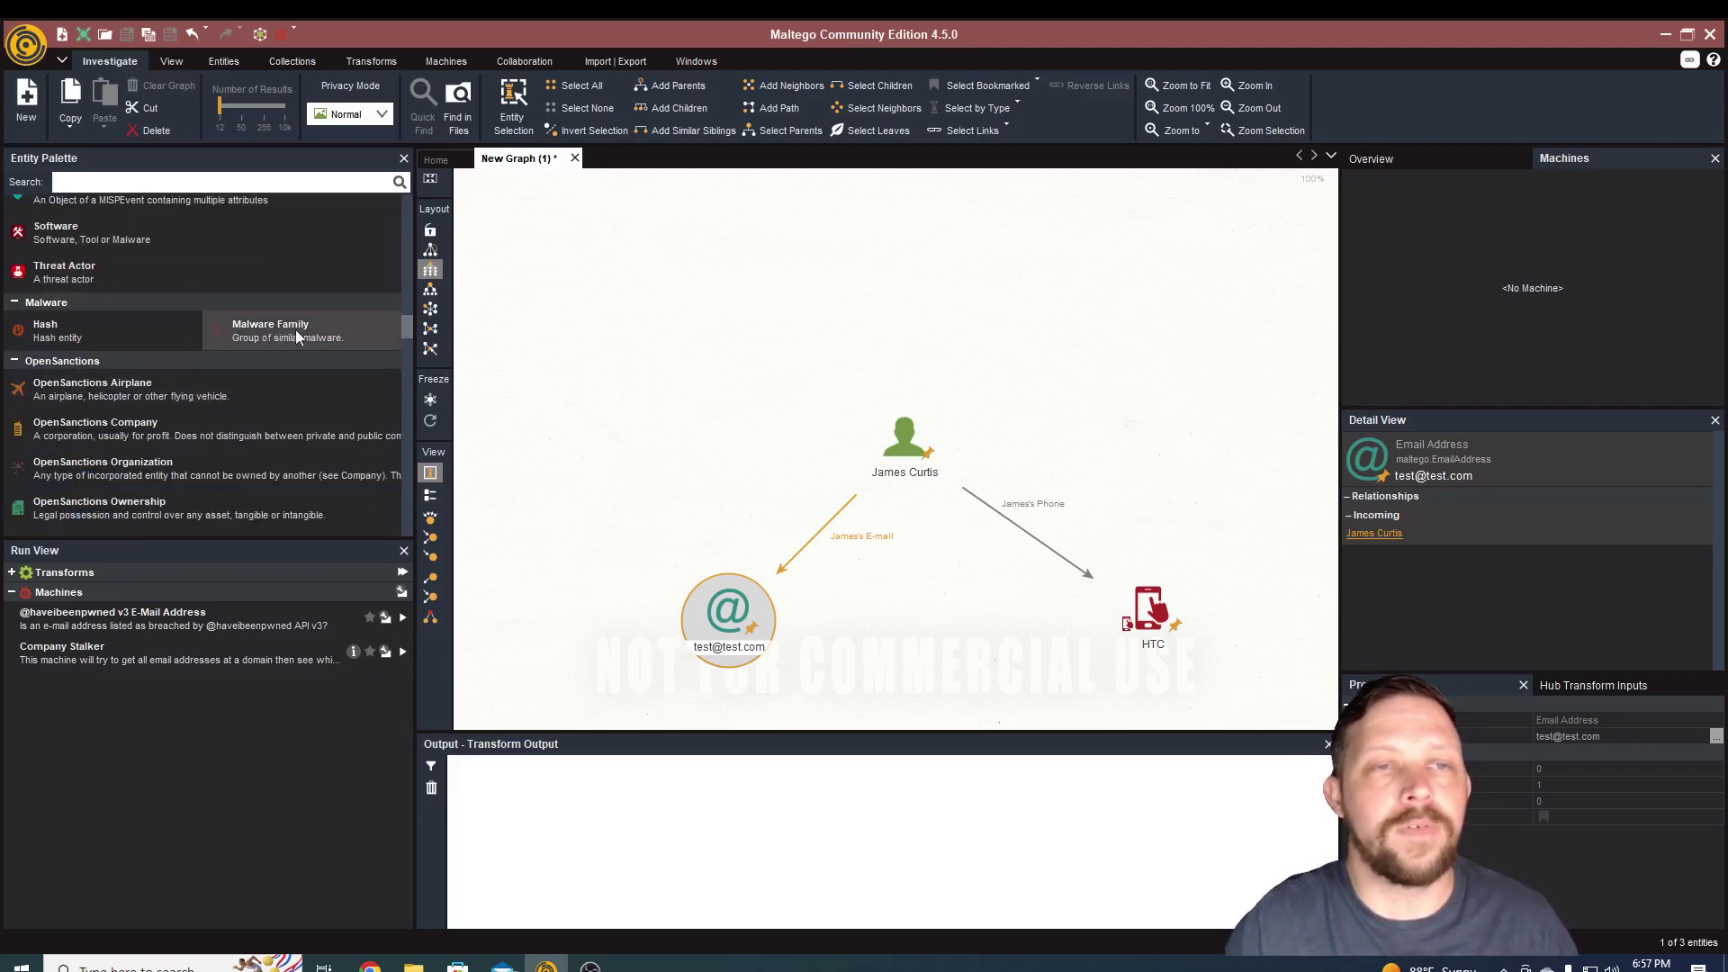
scroll(101, 344, "down", 2)
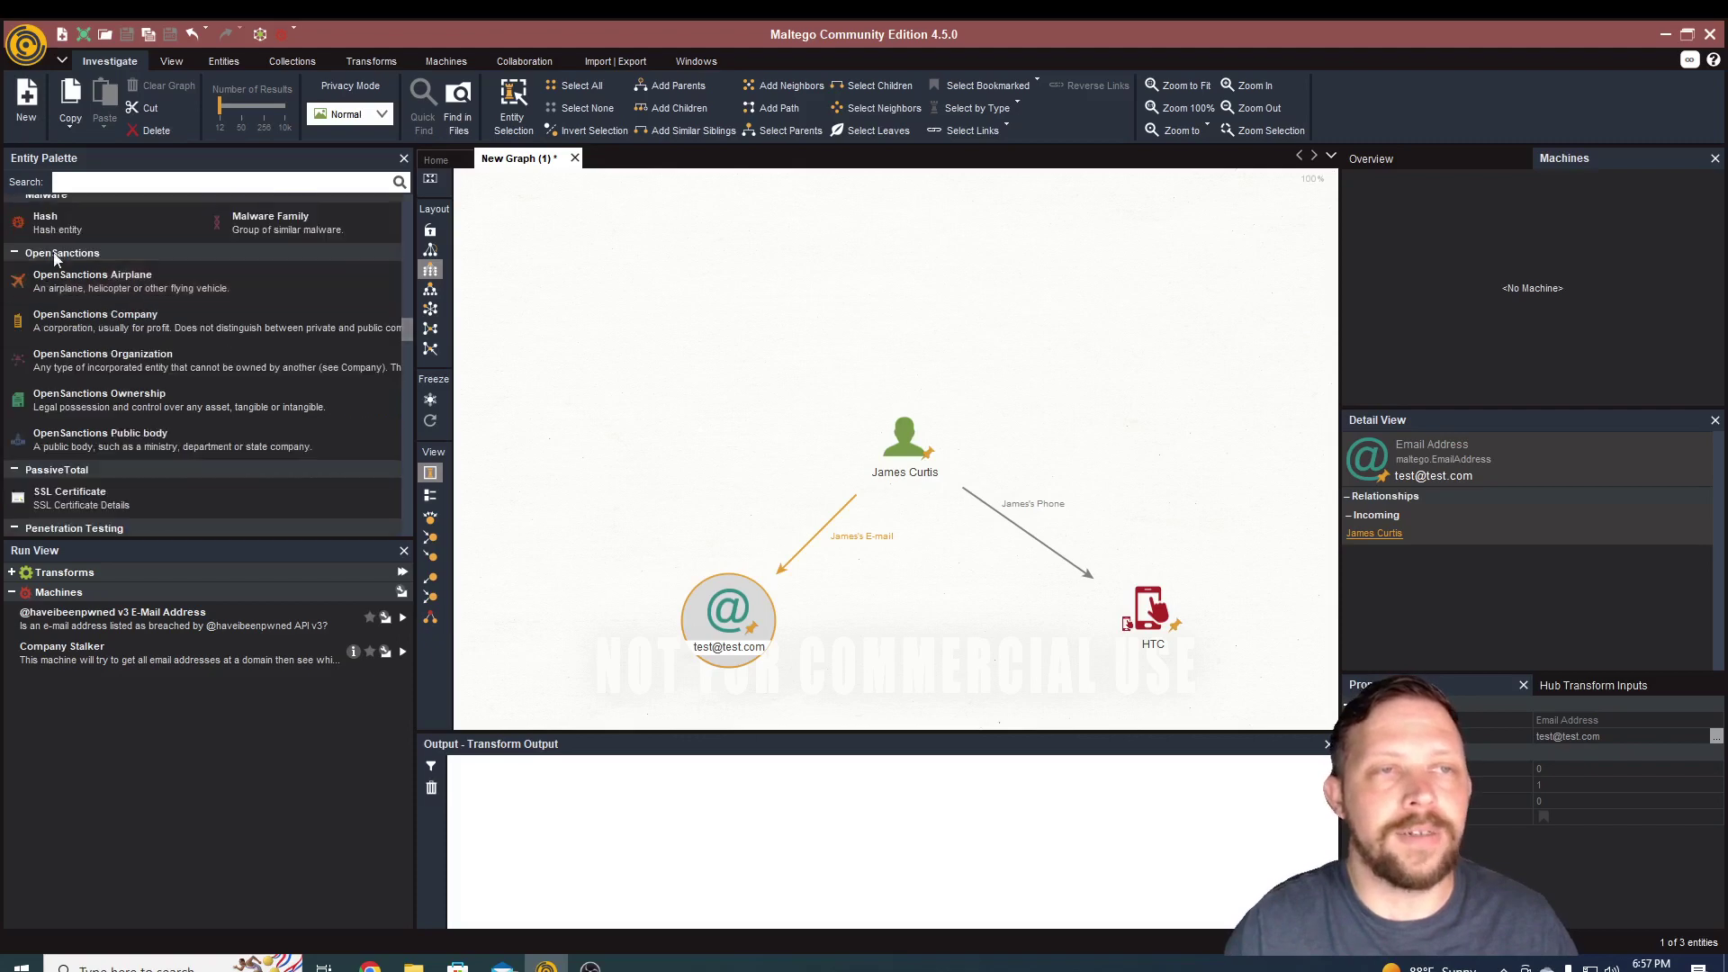
scroll(72, 306, "up", 1)
scroll(175, 349, "down", 2)
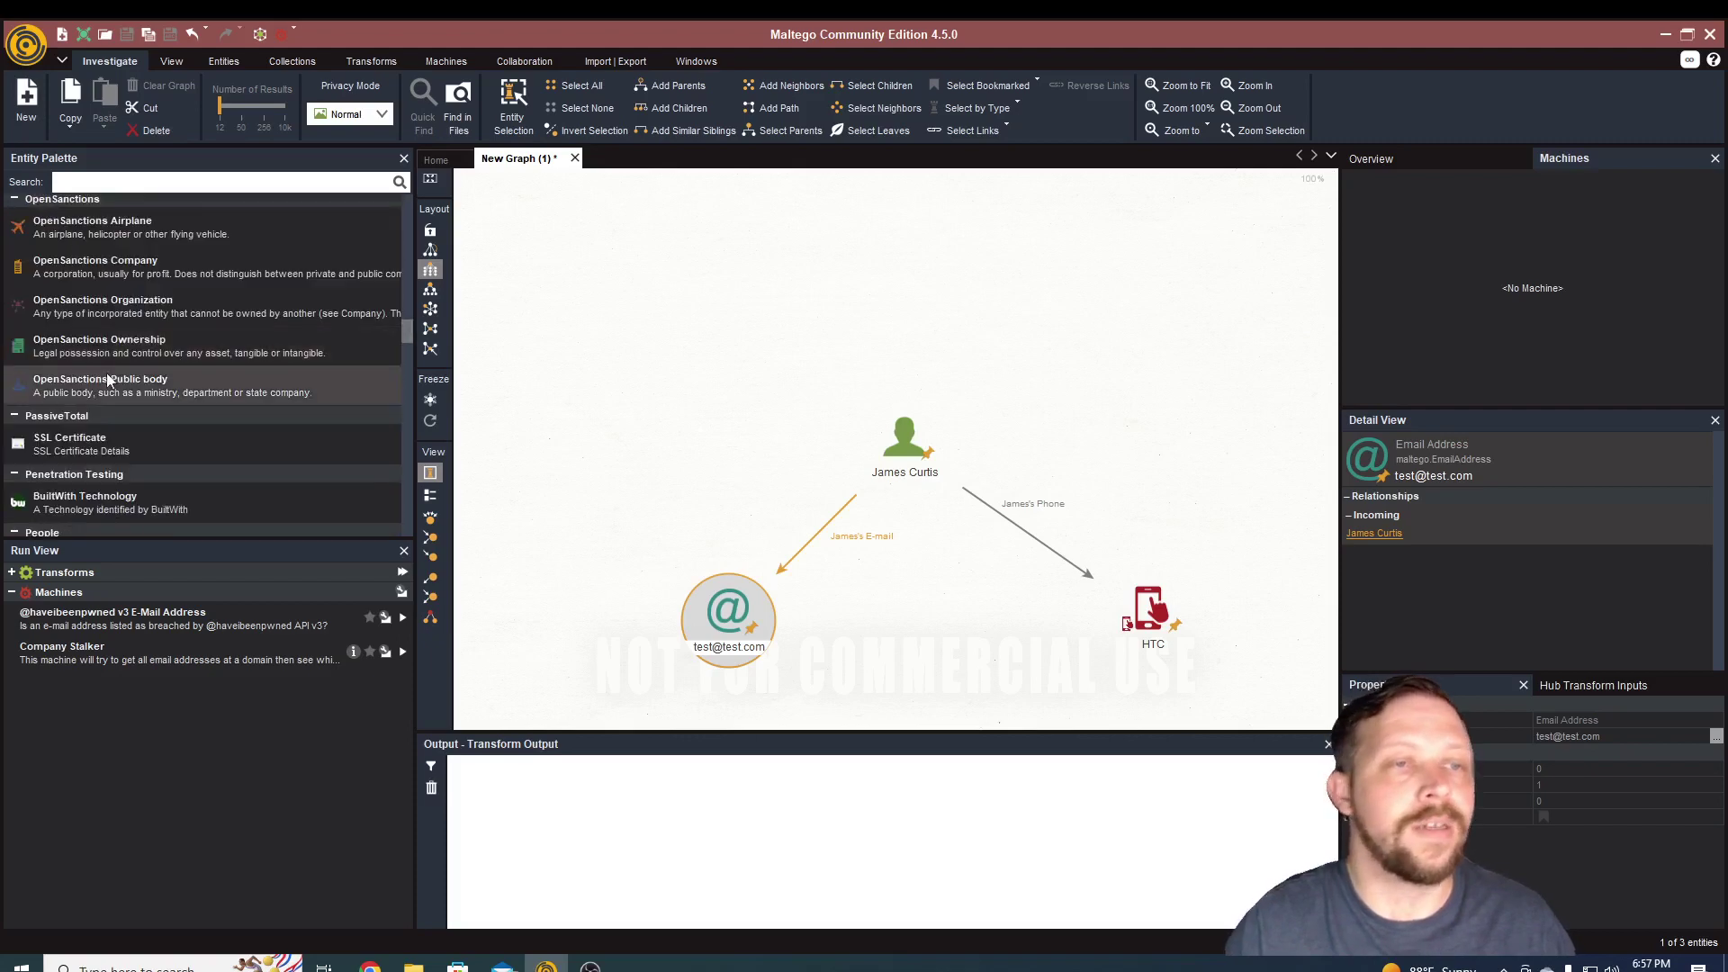
scroll(103, 376, "down", 4)
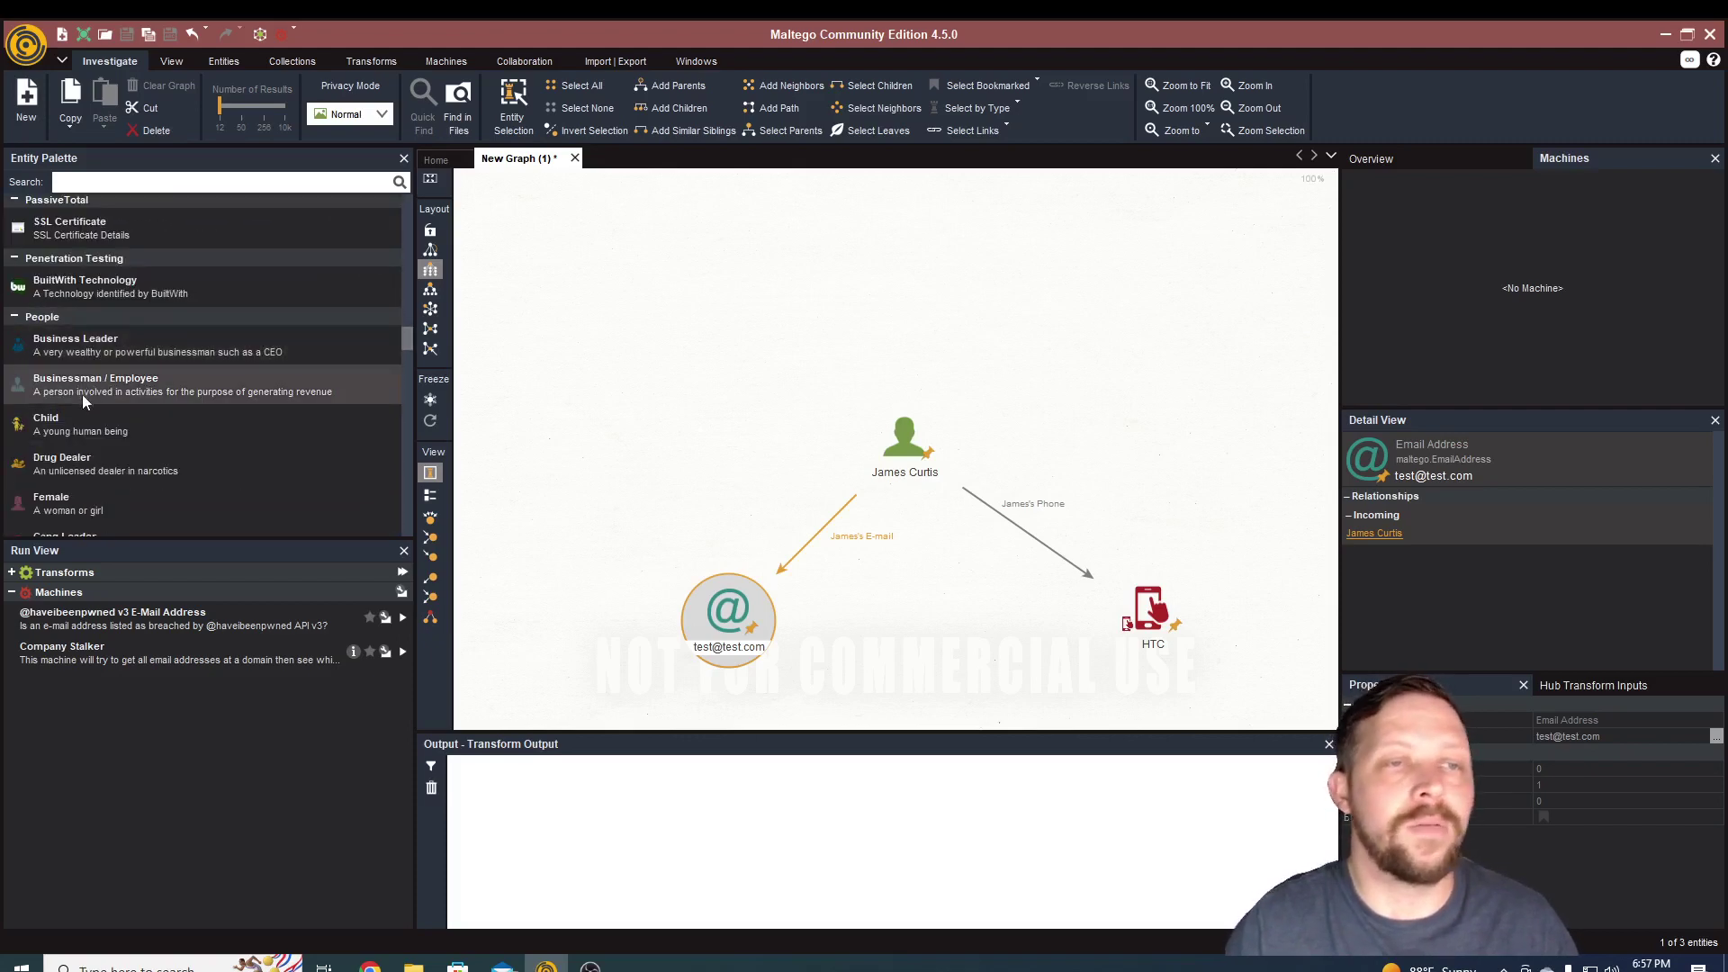
scroll(78, 436, "down", 2)
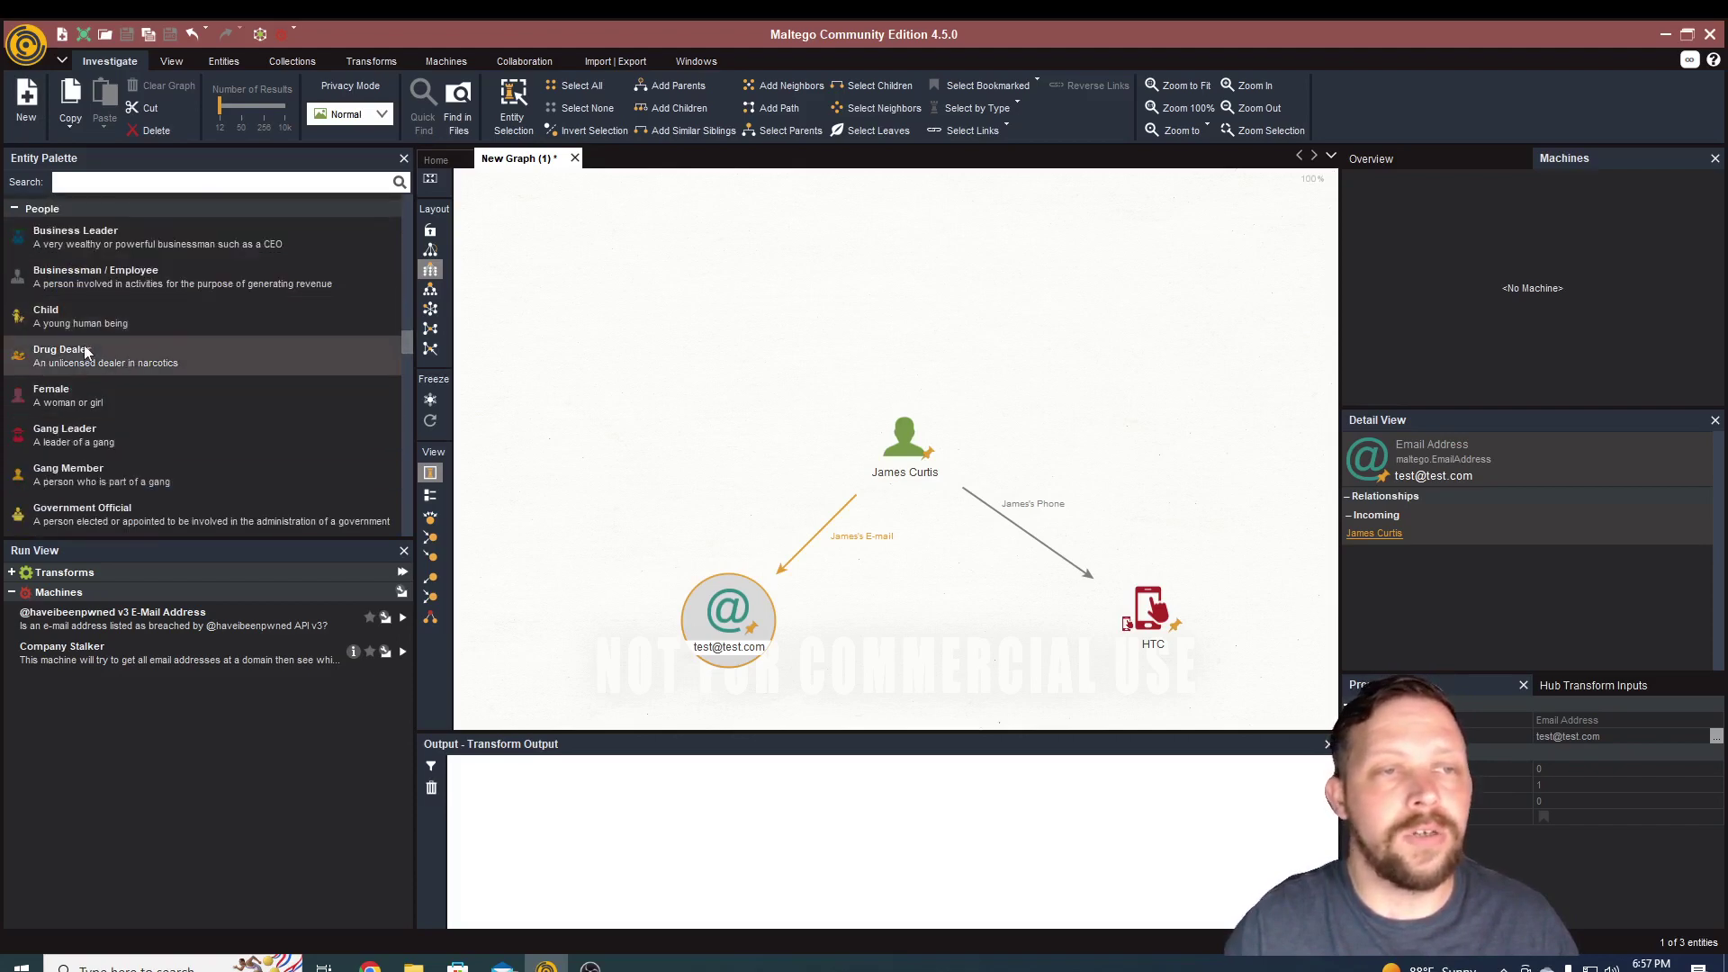
scroll(88, 385, "down", 2)
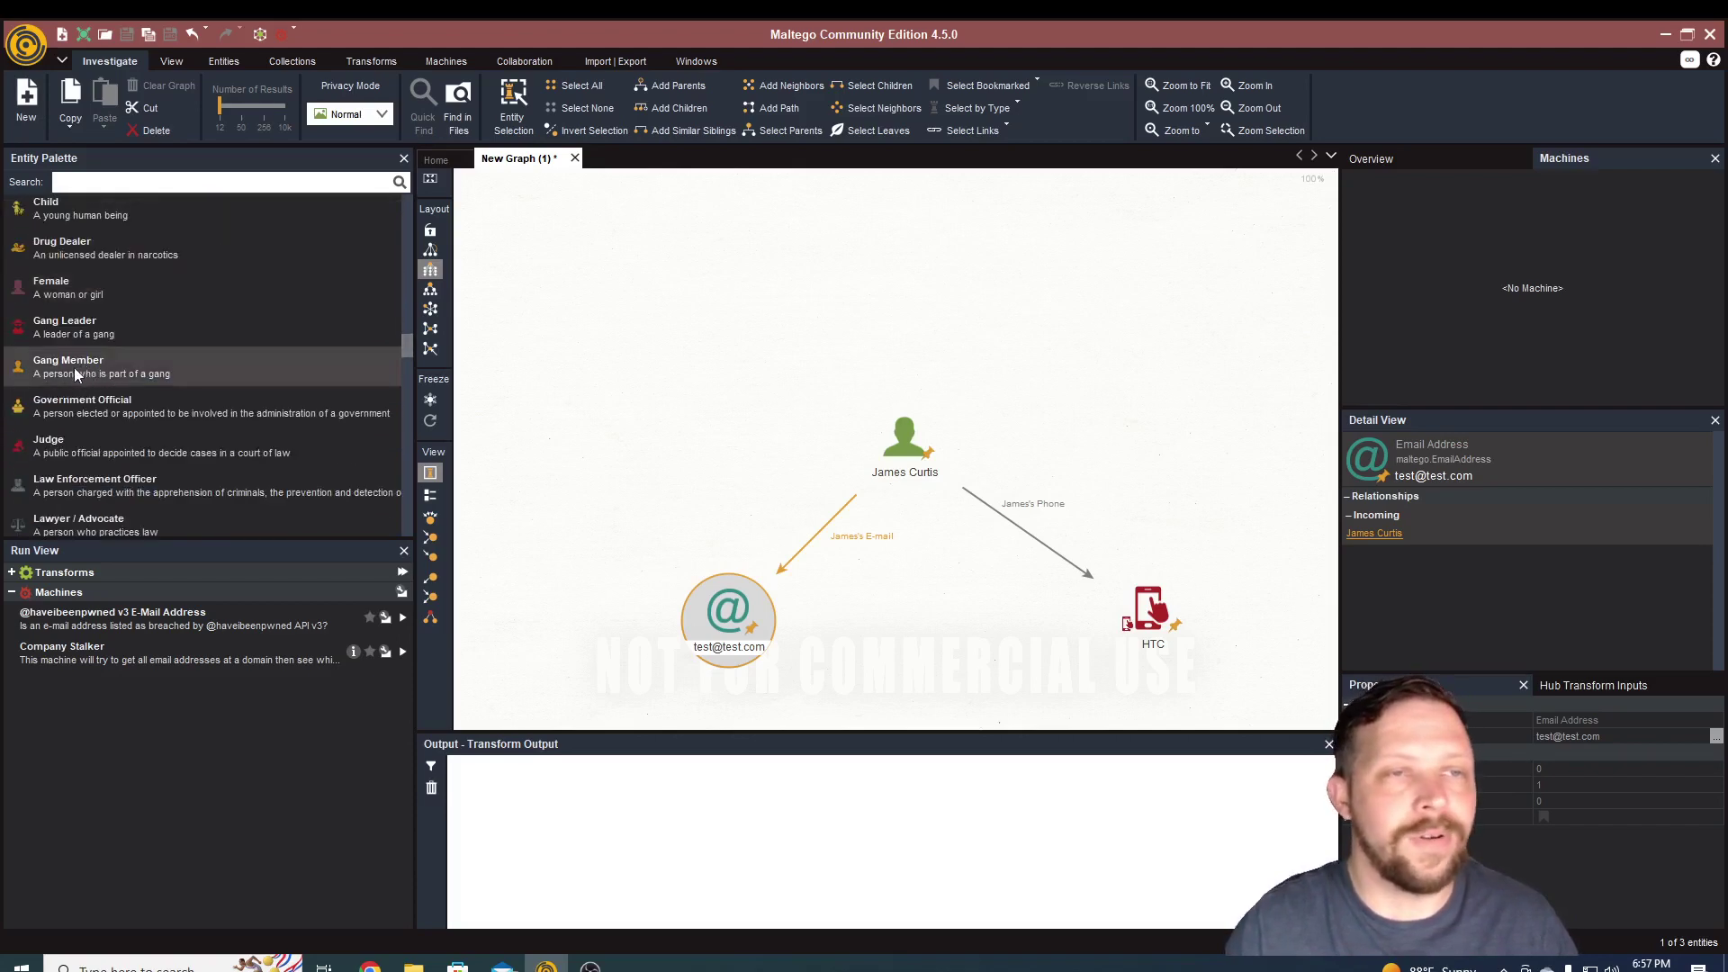
scroll(72, 432, "down", 2)
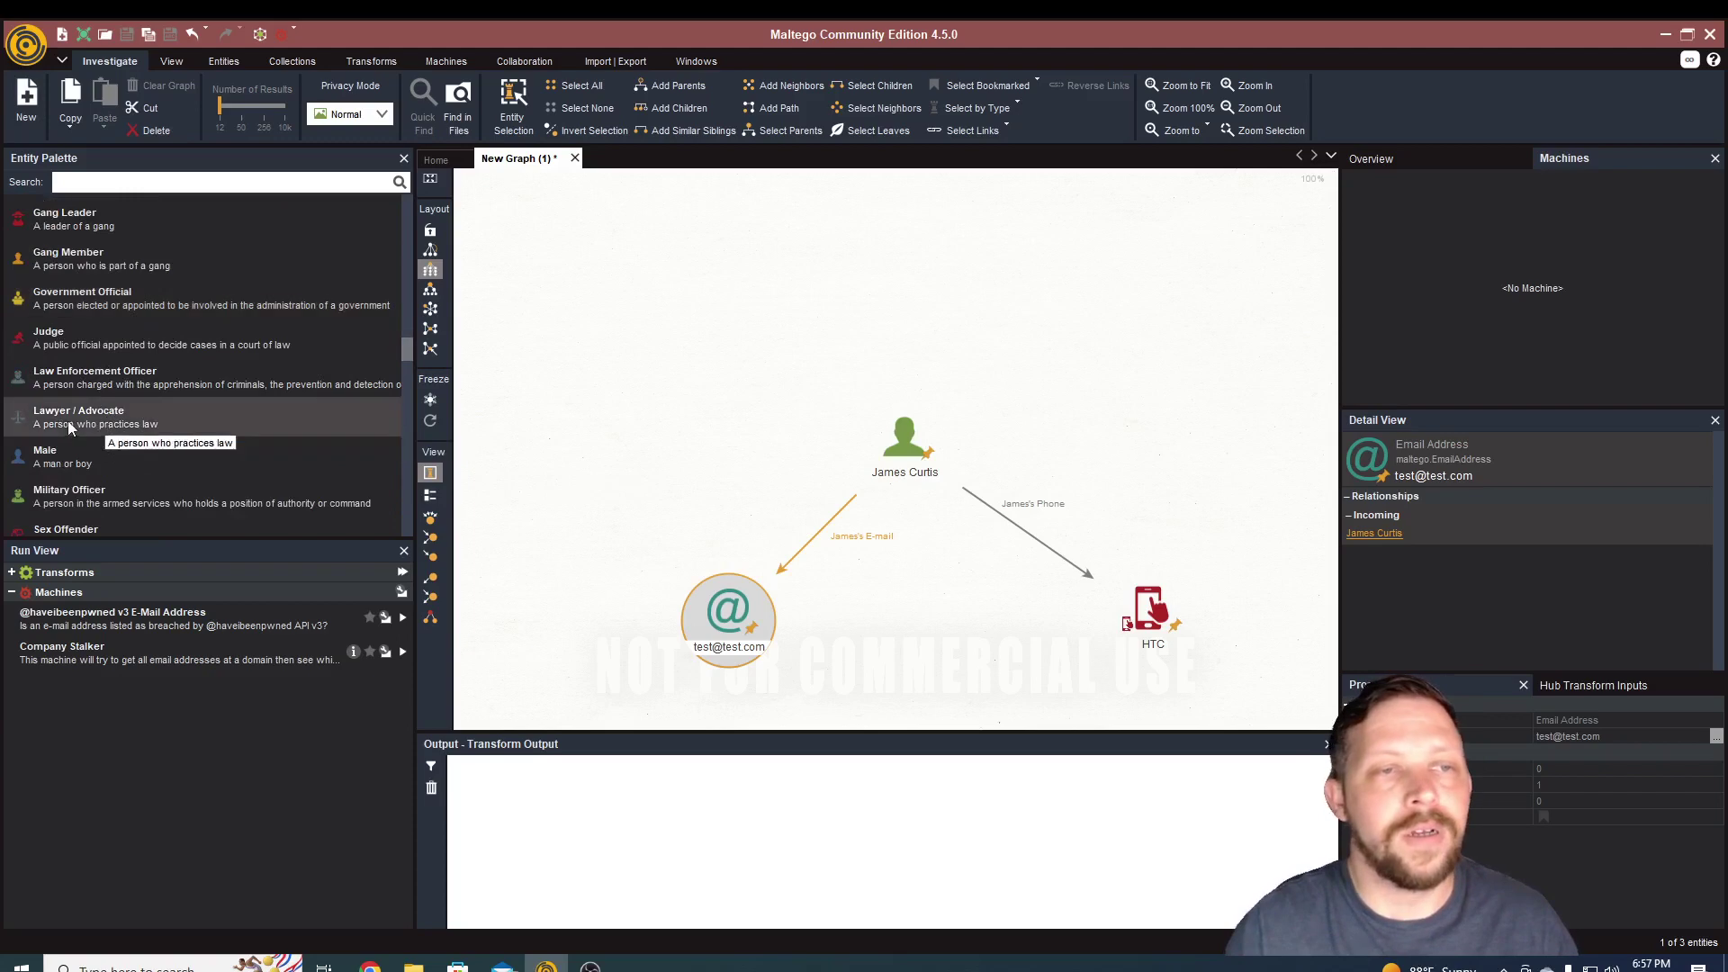
scroll(72, 423, "down", 3)
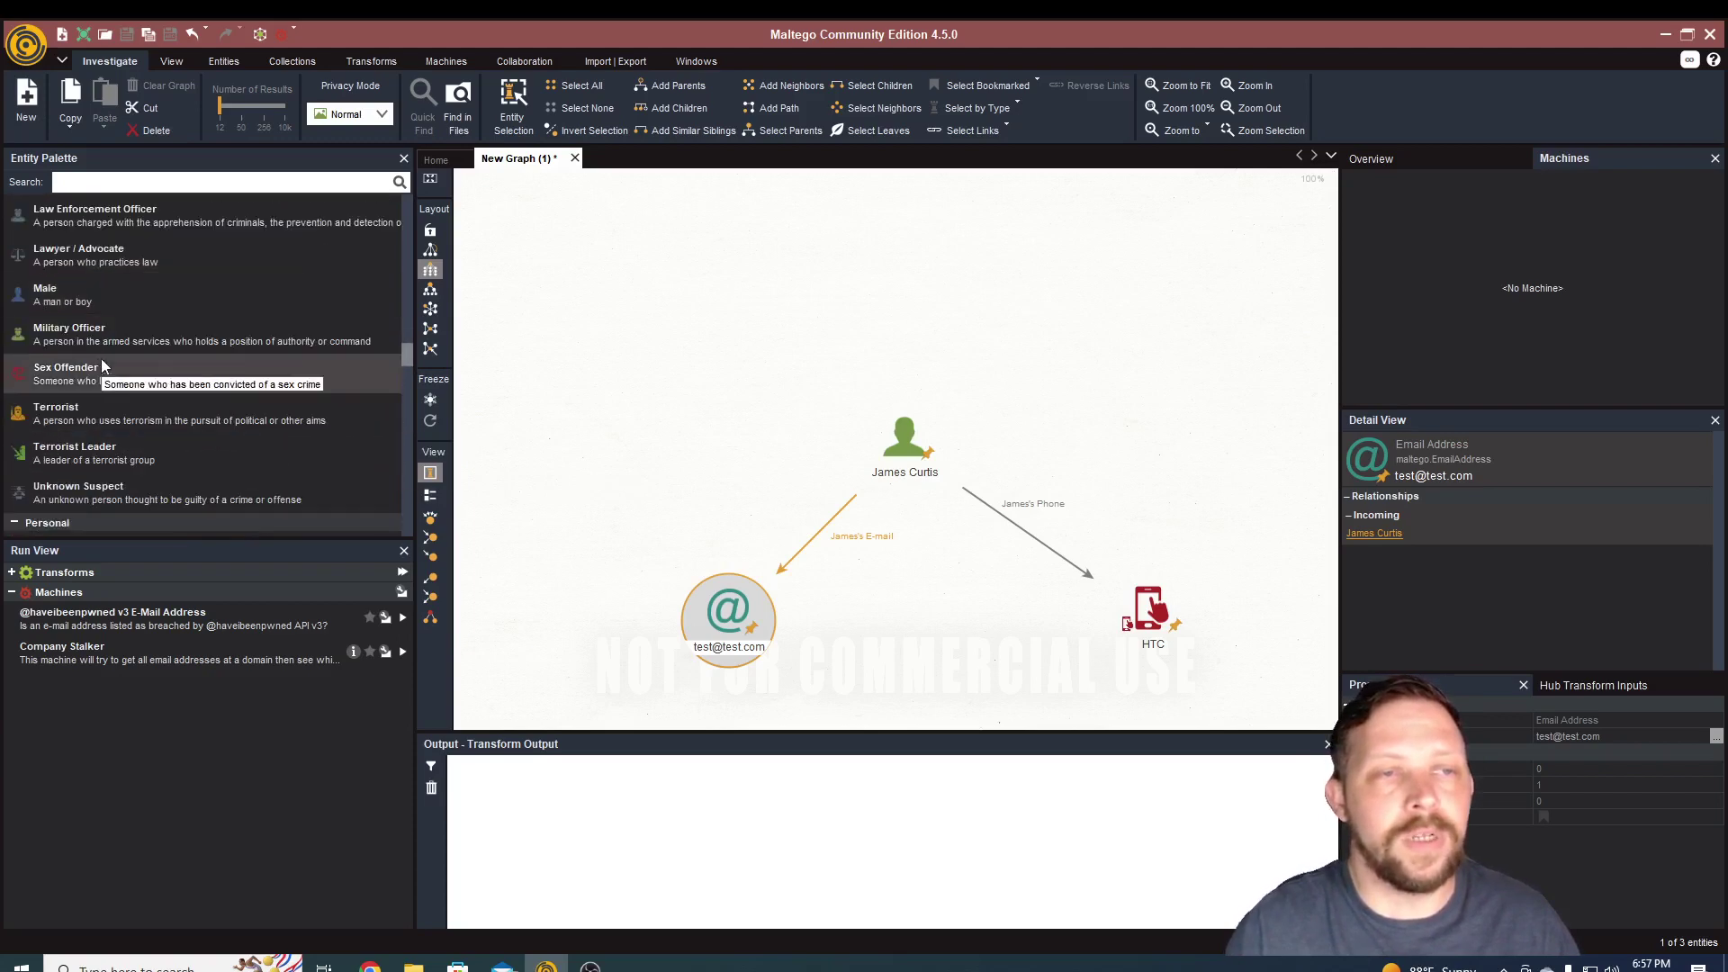
scroll(63, 360, "down", 4)
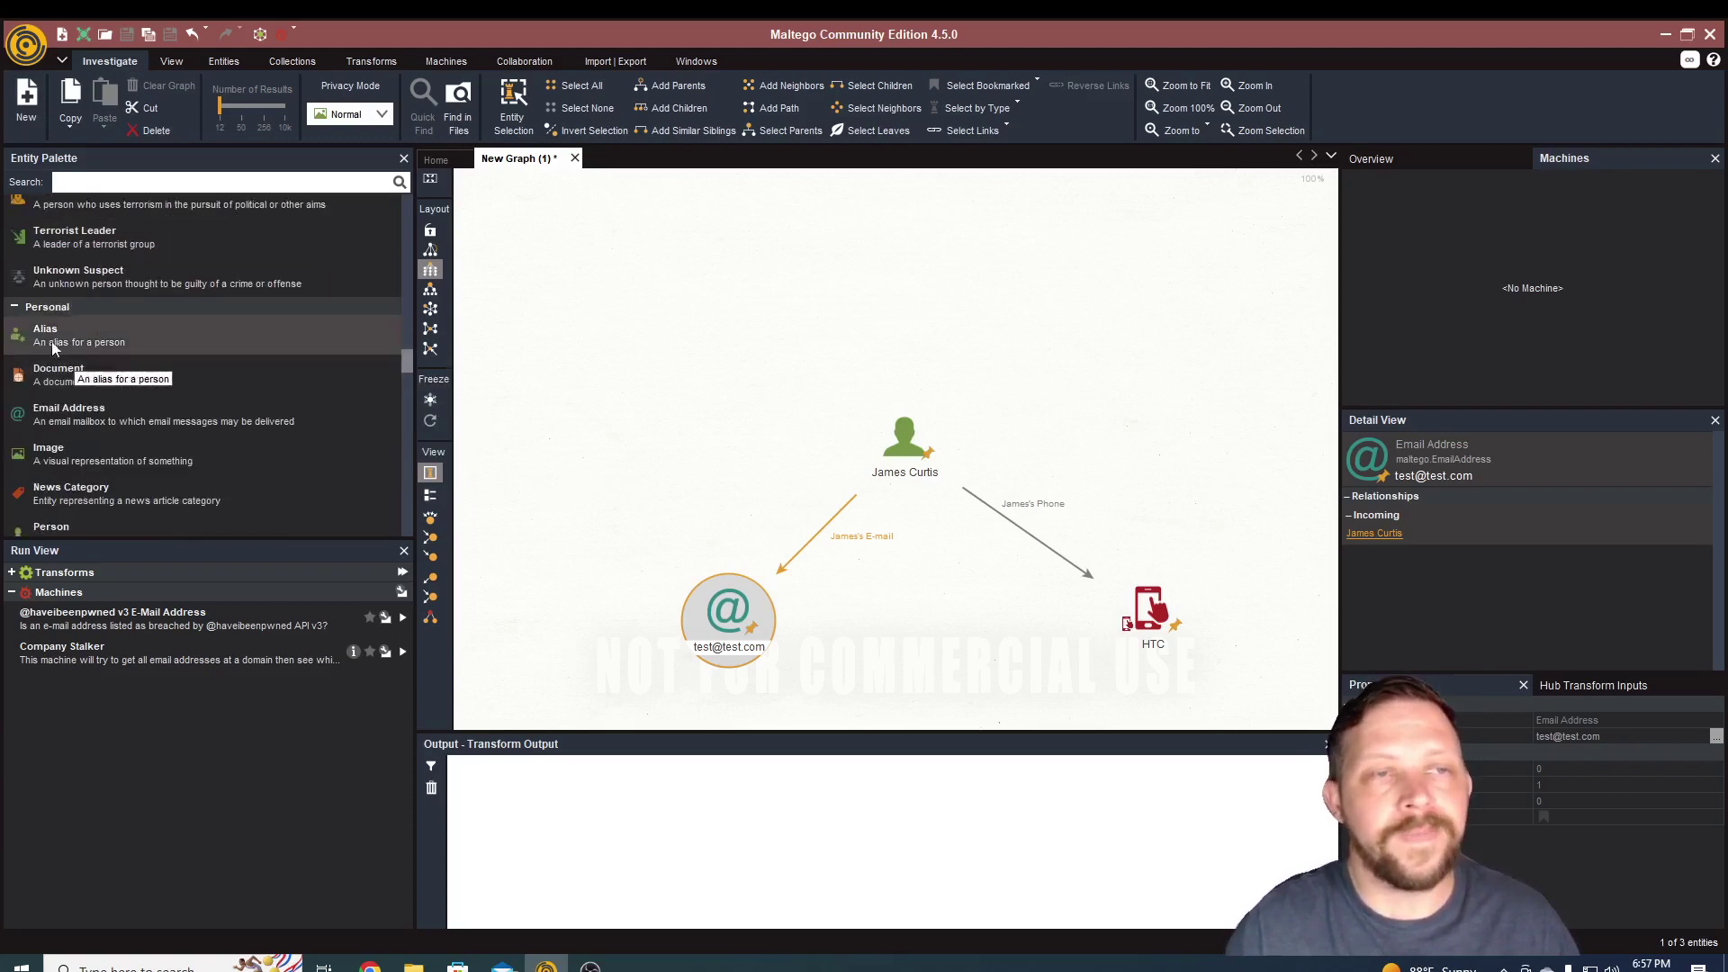
scroll(95, 392, "down", 1)
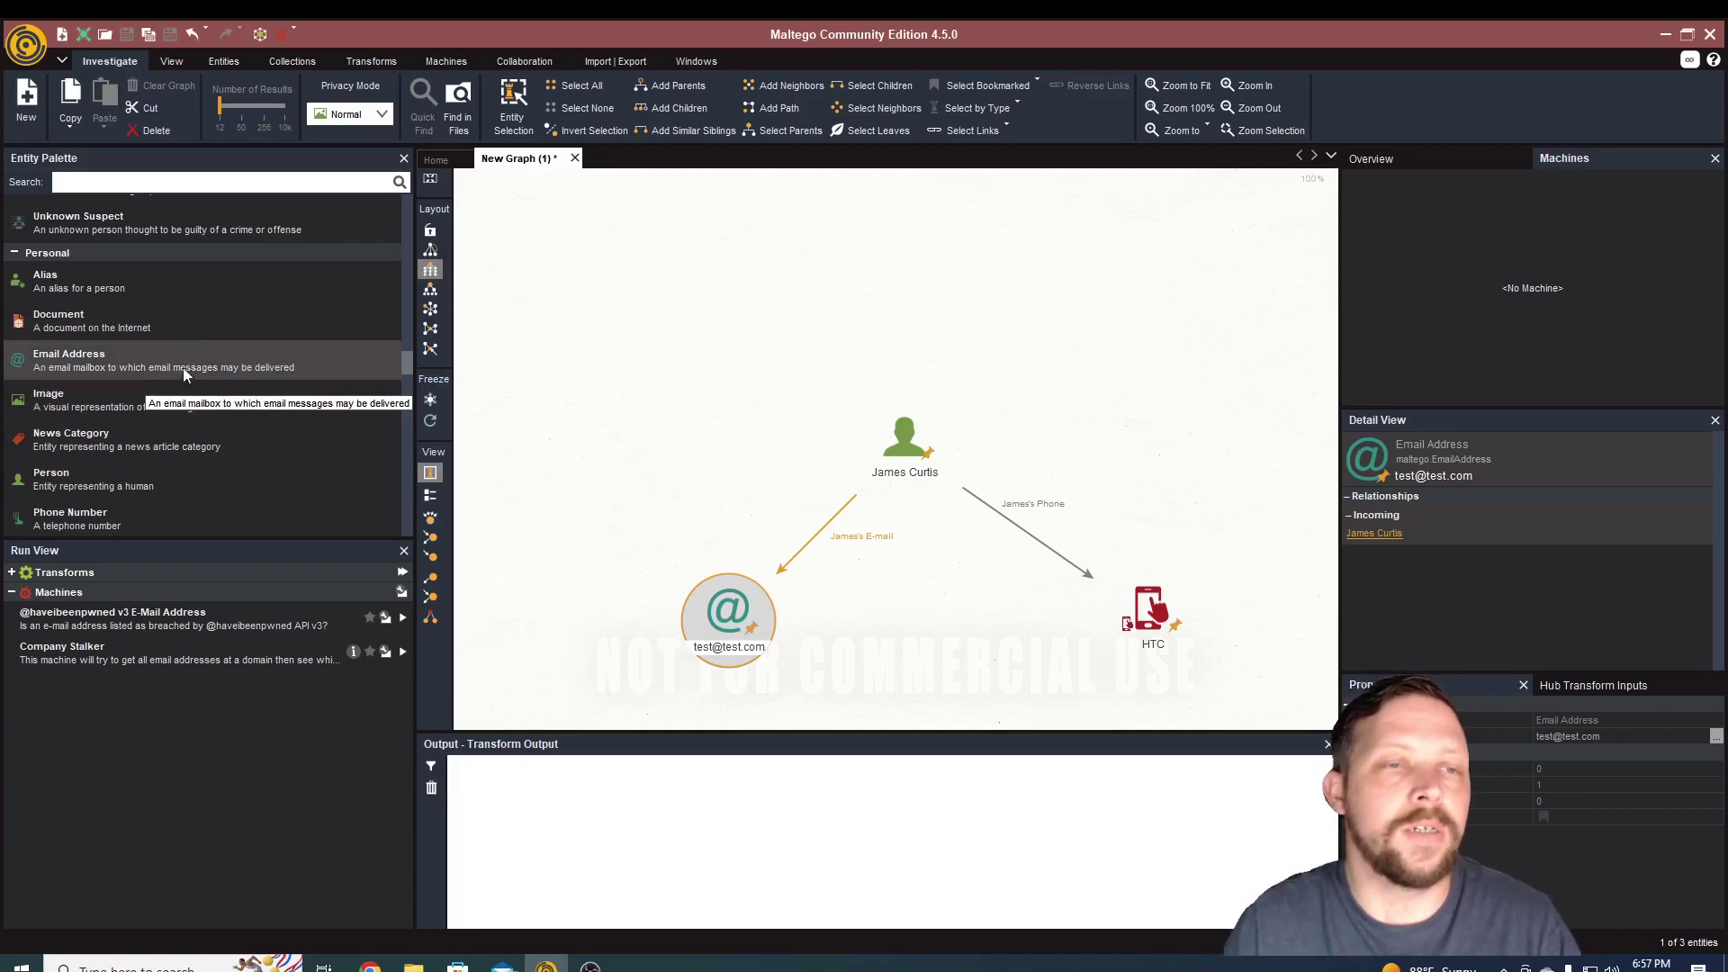
scroll(178, 380, "down", 1)
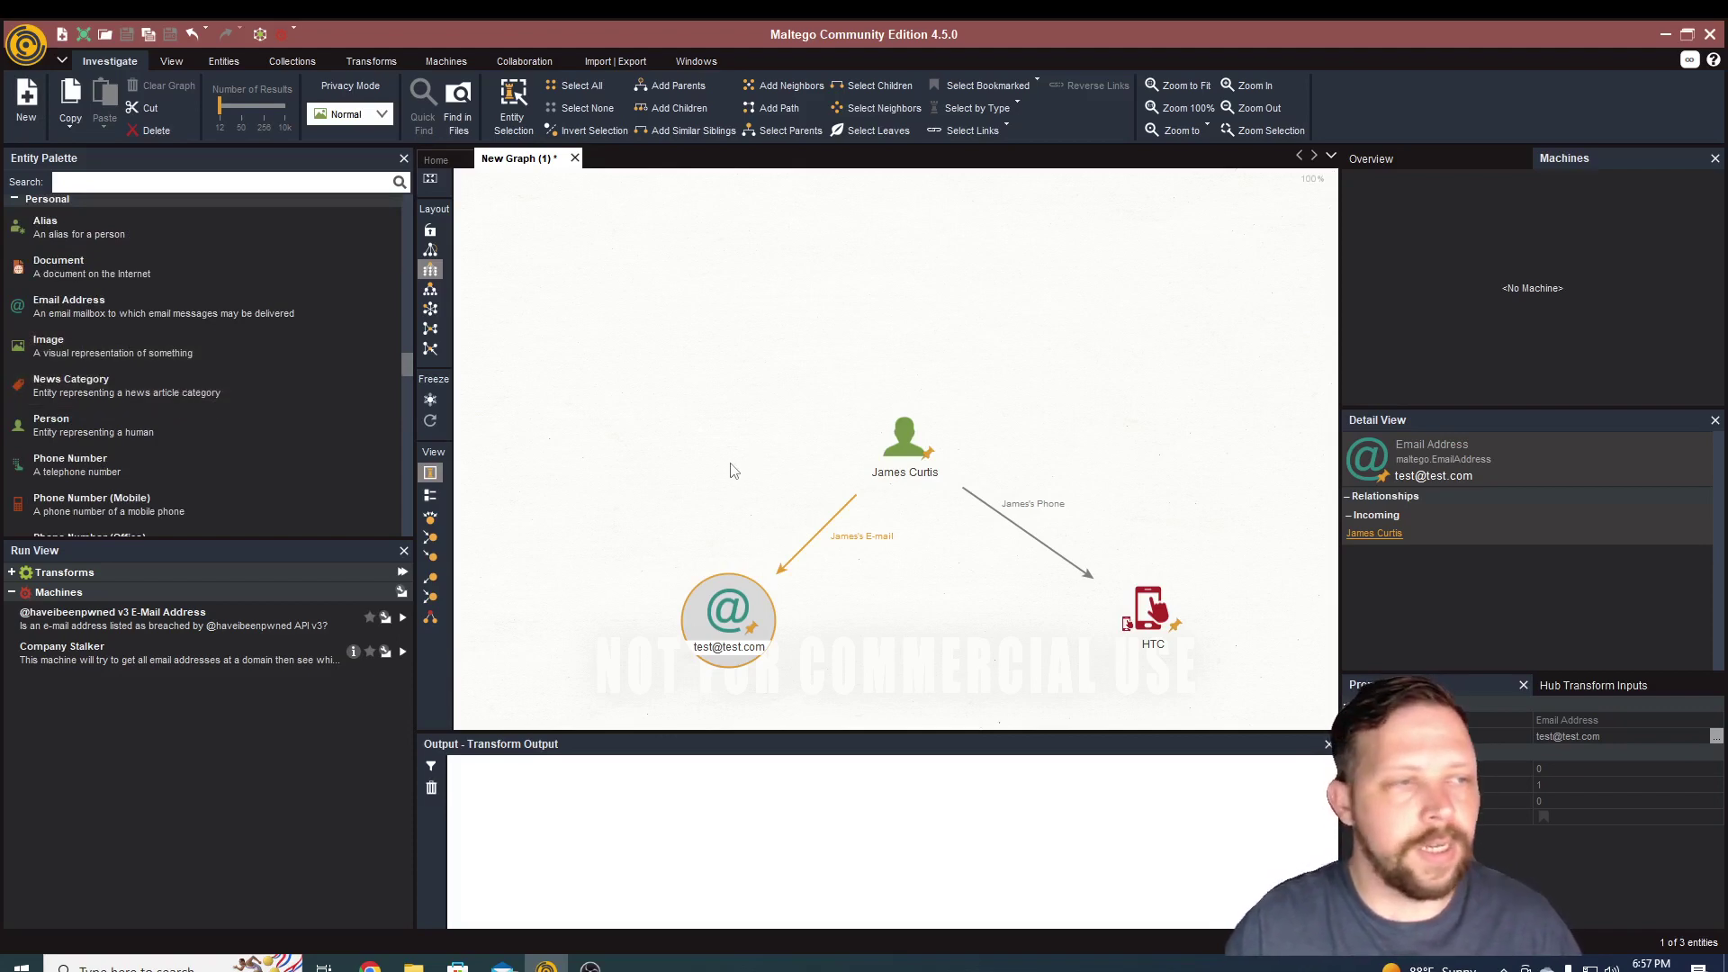
left_click(909, 446)
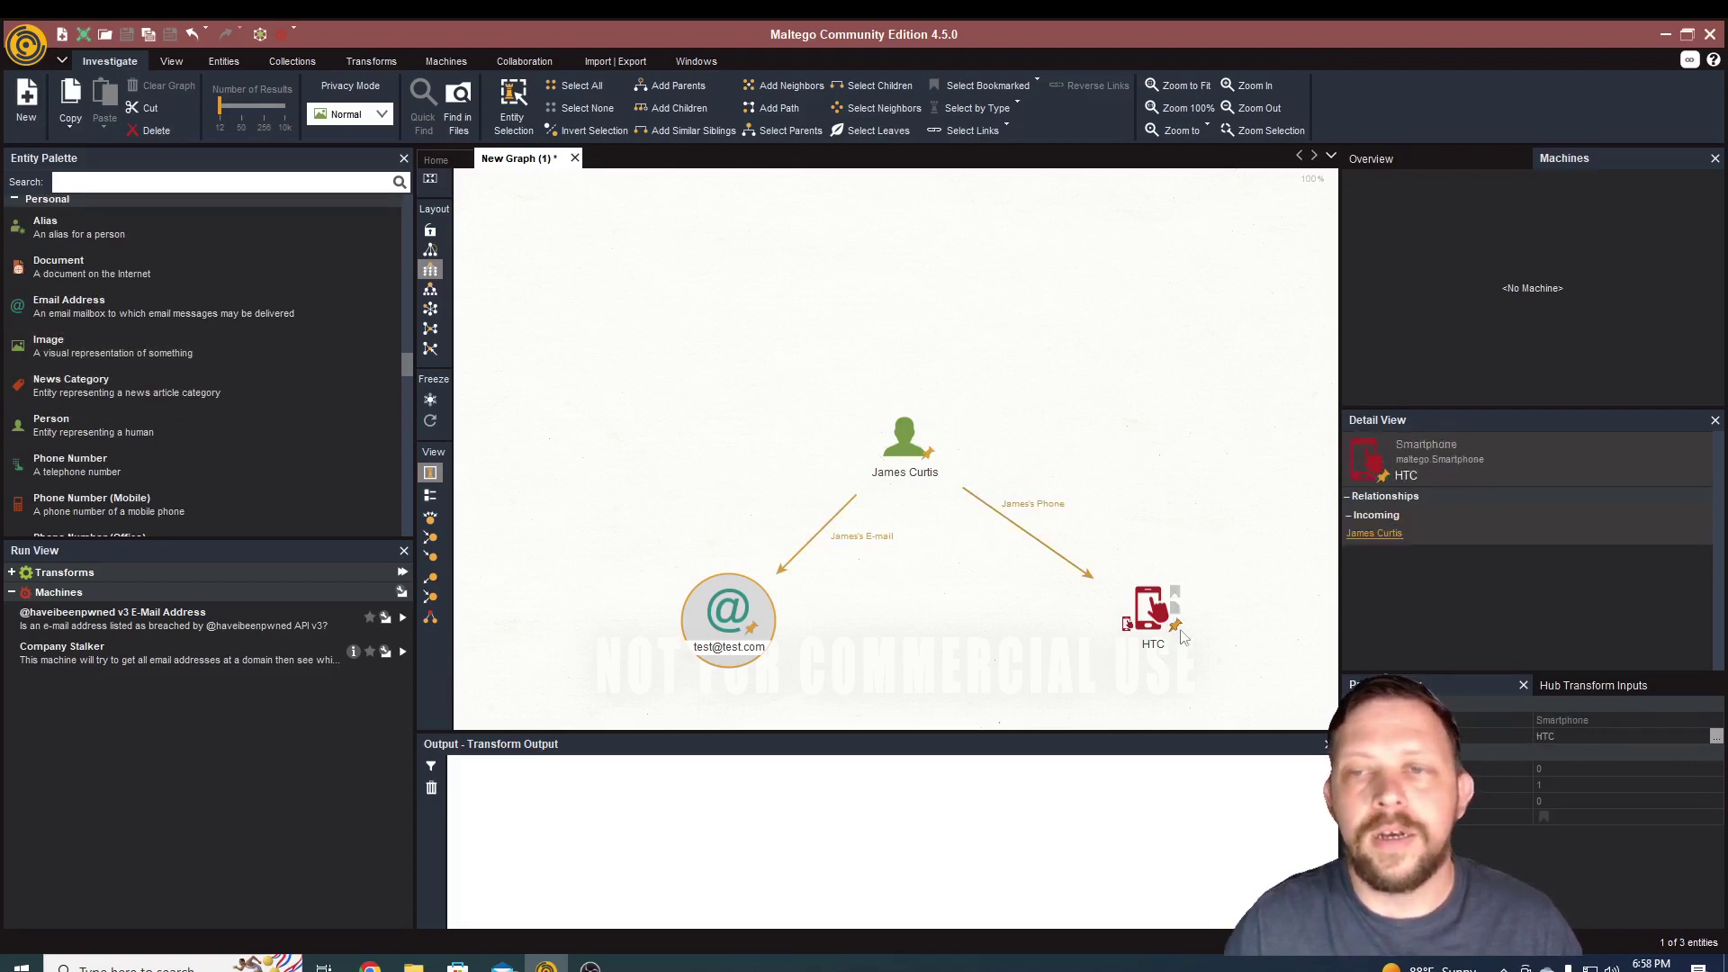
left_click(904, 441)
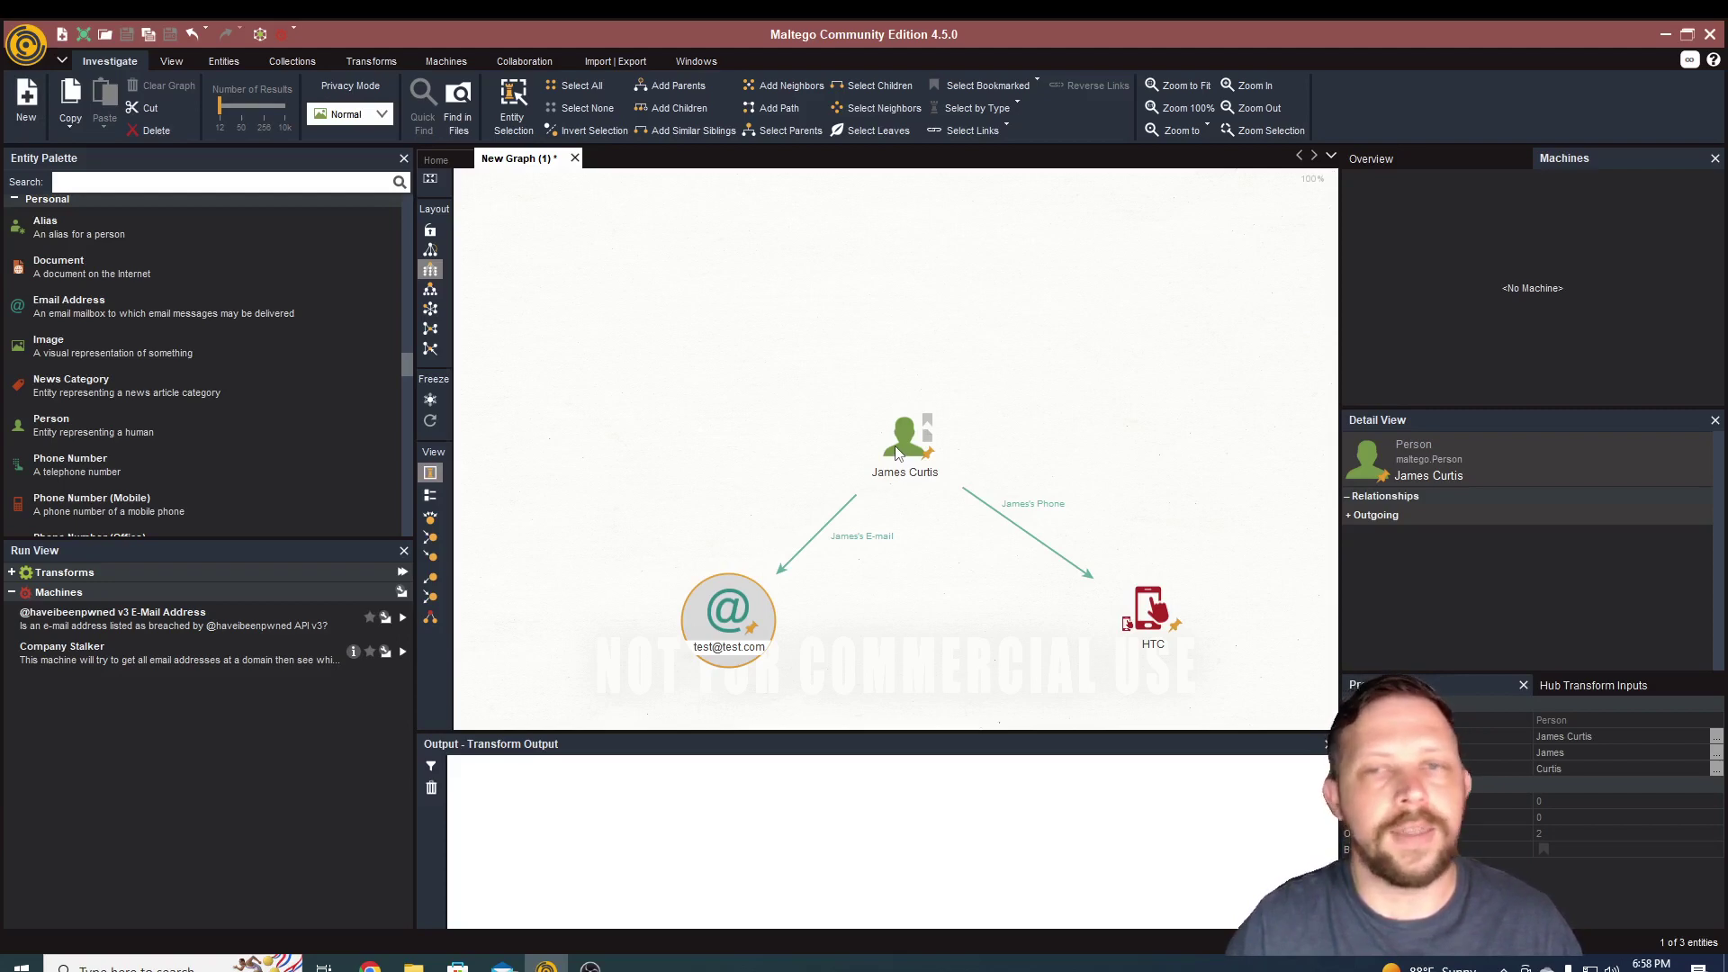
left_click(855, 498)
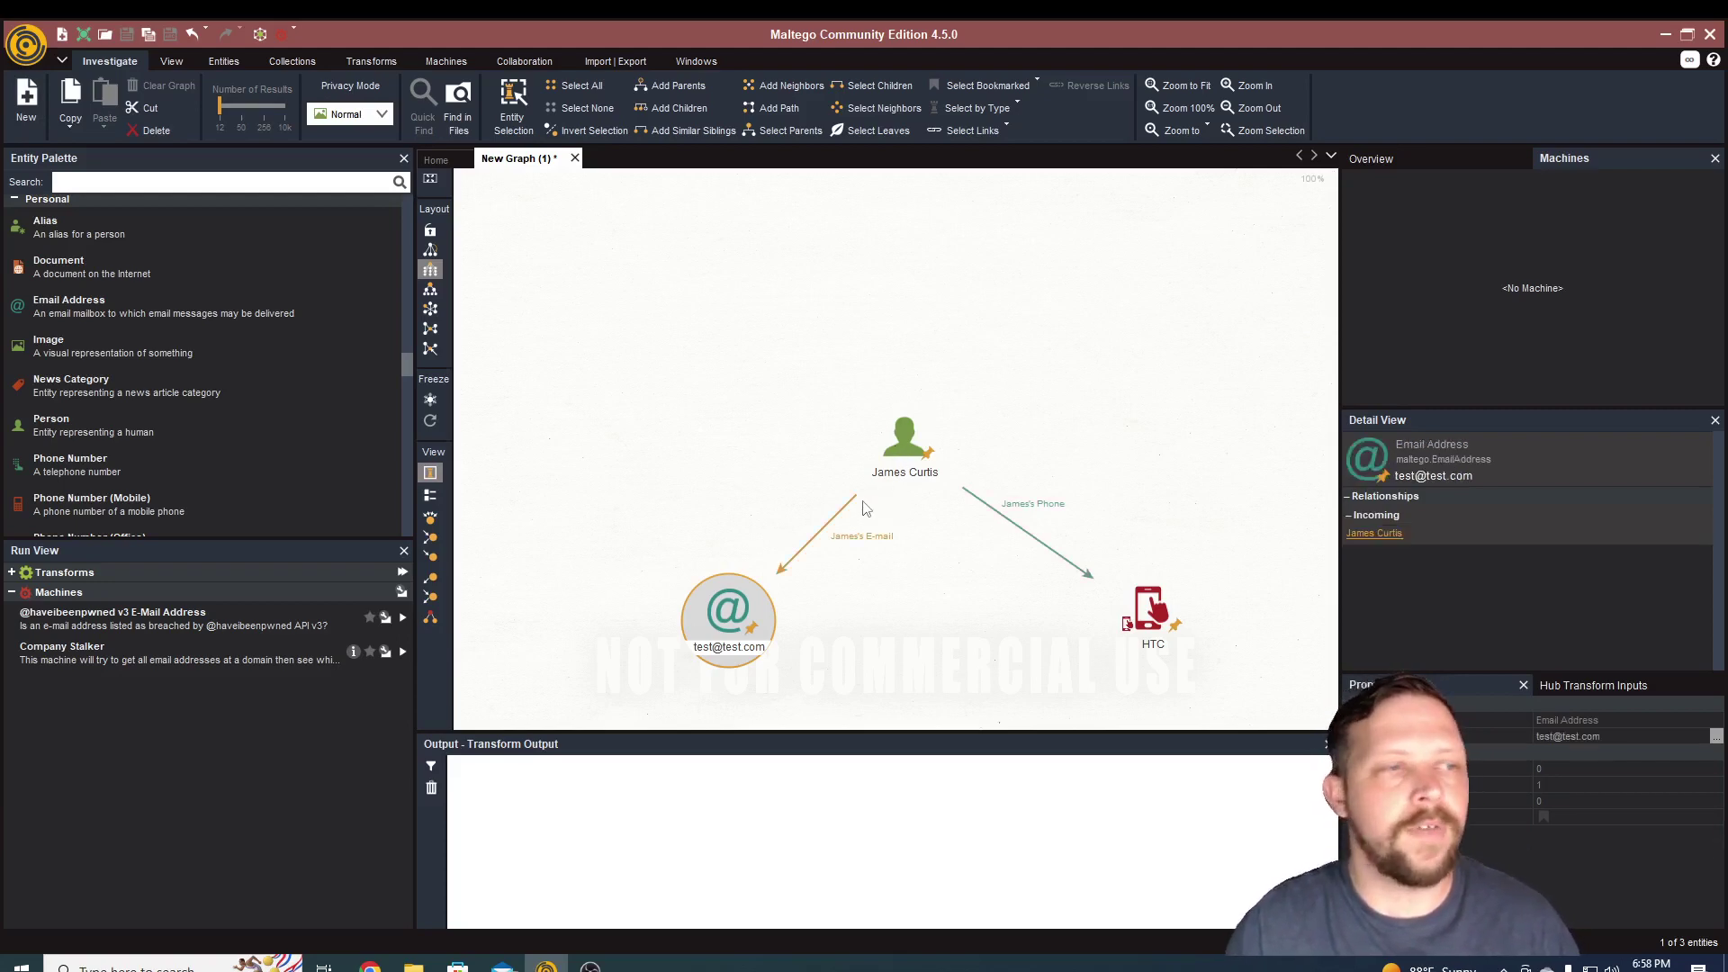